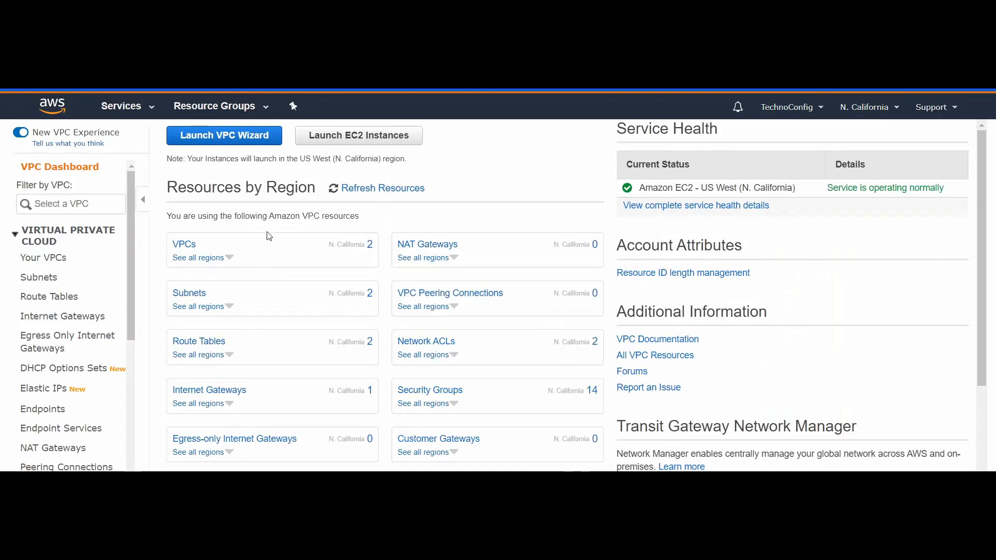
# Step: Create a VPC with the name tag MyELB and the IPv4 CIDR block 10.0.0.0/16
pyautogui.click(58, 261)
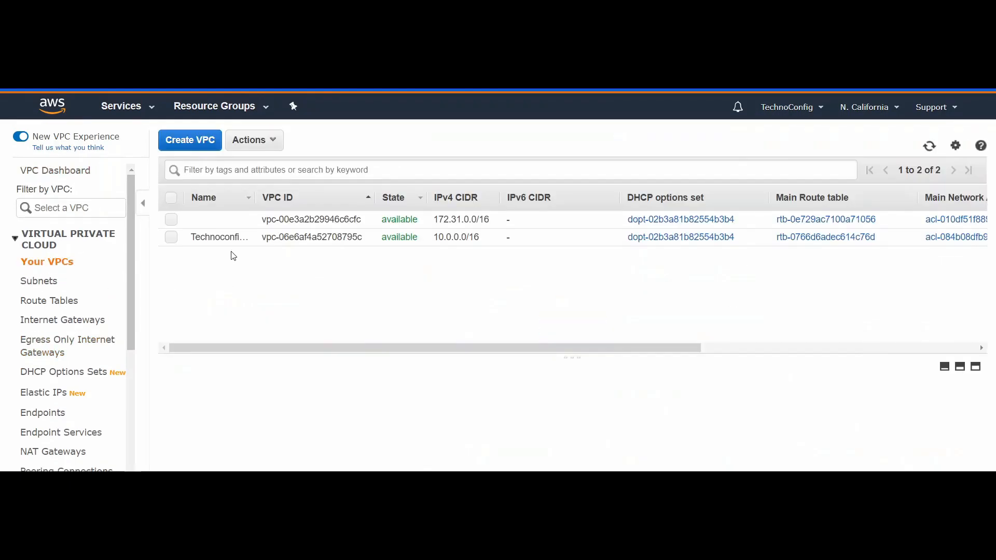
pyautogui.click(187, 144)
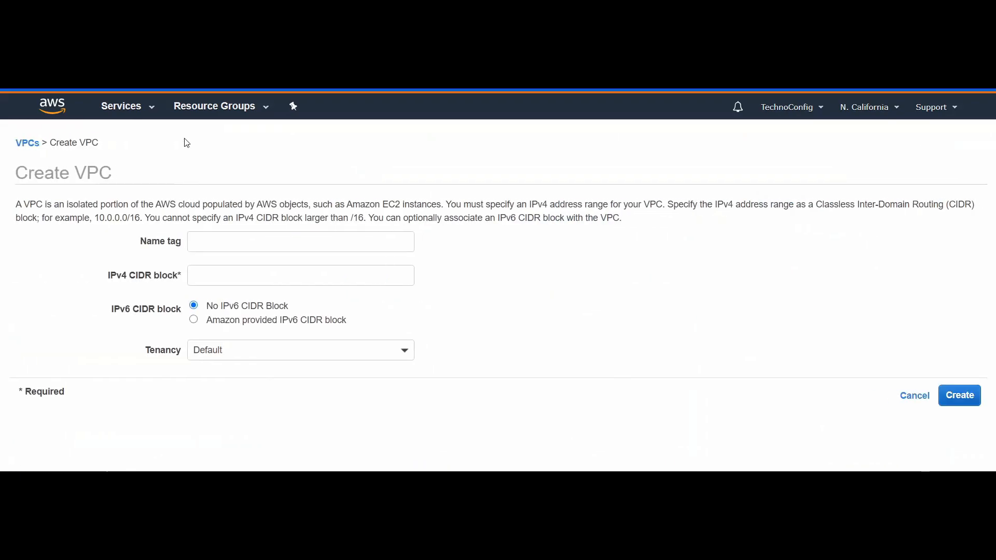
pyautogui.click(204, 243)
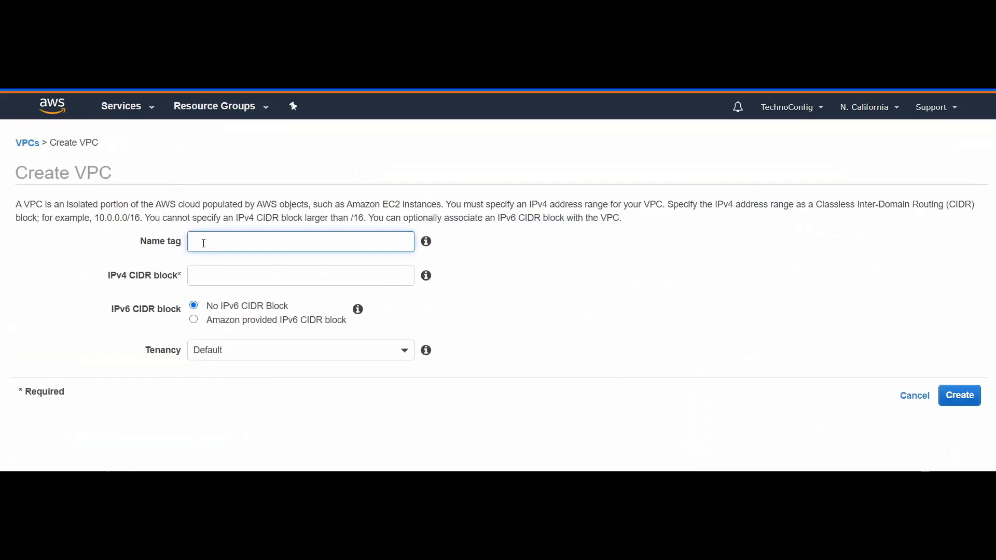
pyautogui.write('MyELB')
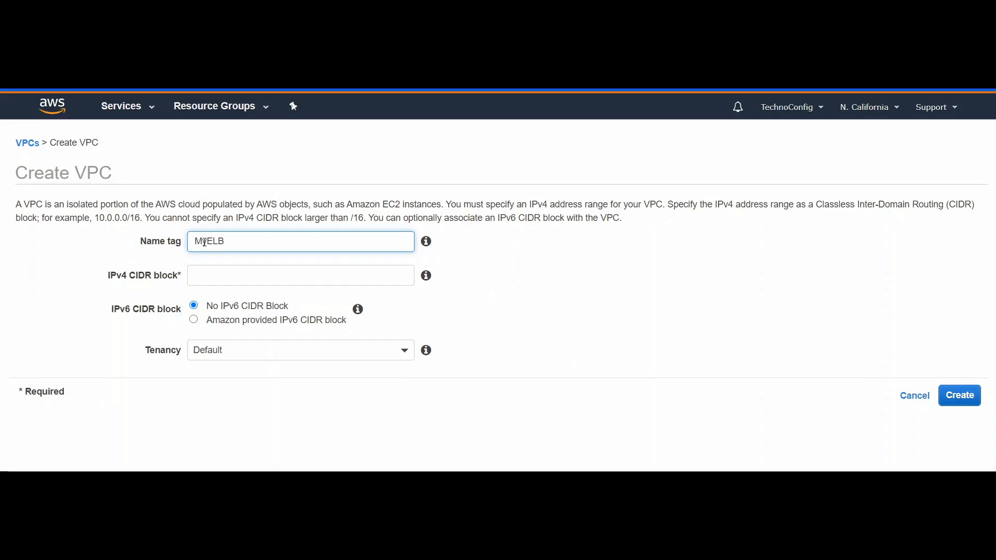
pyautogui.click(215, 275)
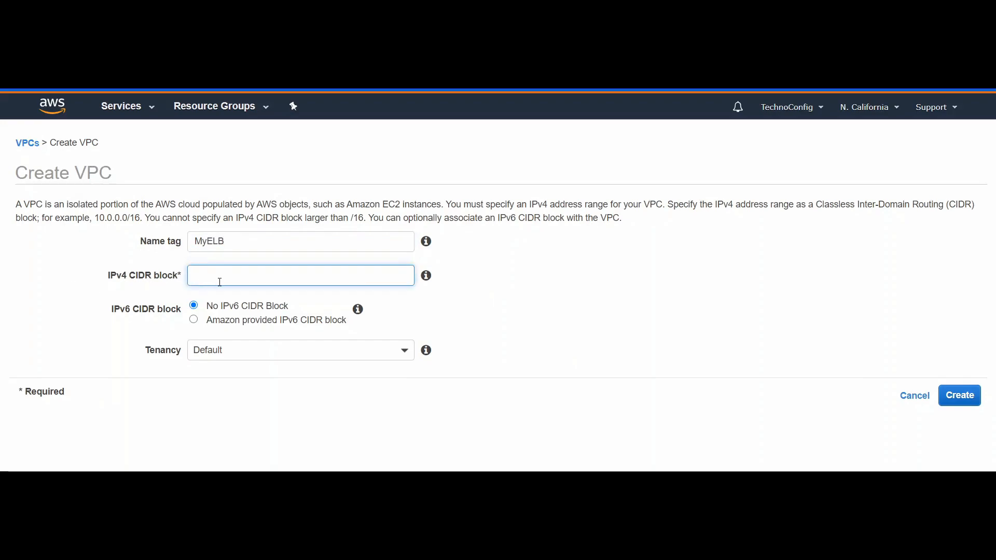
pyautogui.write('10.0.0.0/16')
pyautogui.click(959, 397)
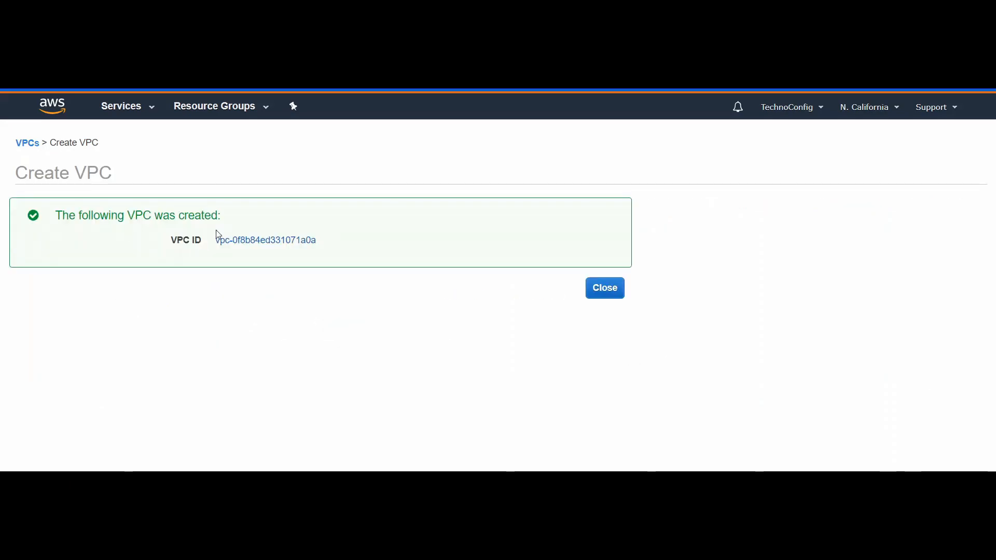
pyautogui.click(603, 283)
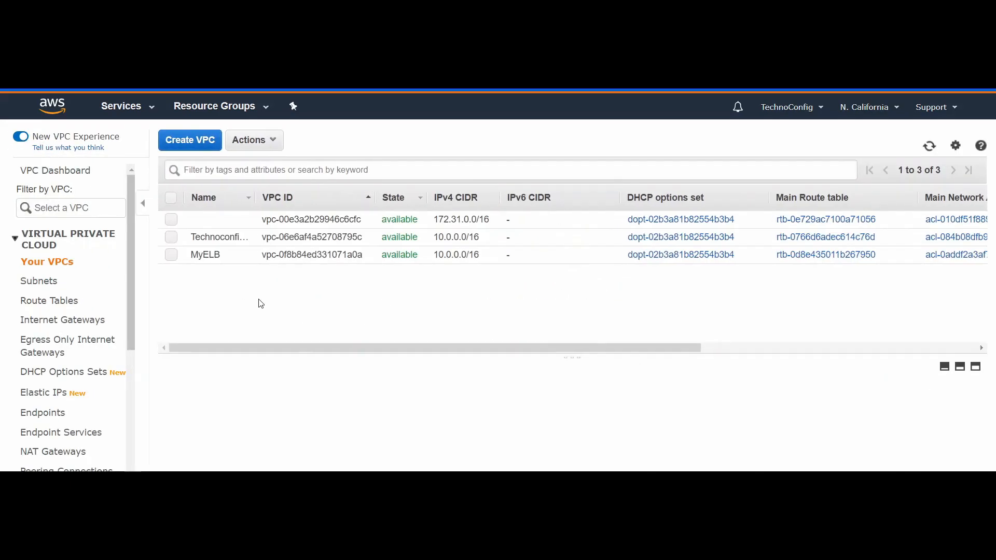
pyautogui.click(171, 255)
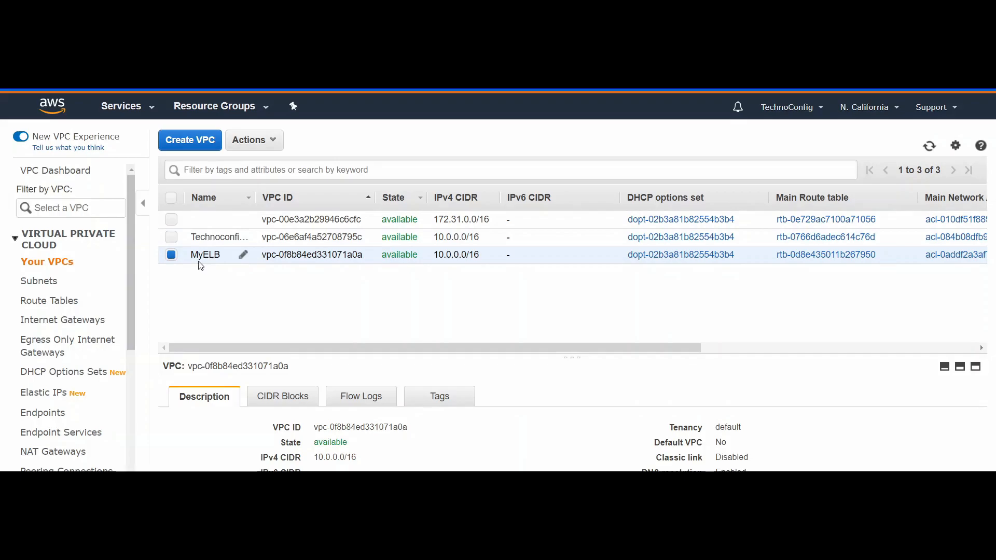
pyautogui.click(171, 255)
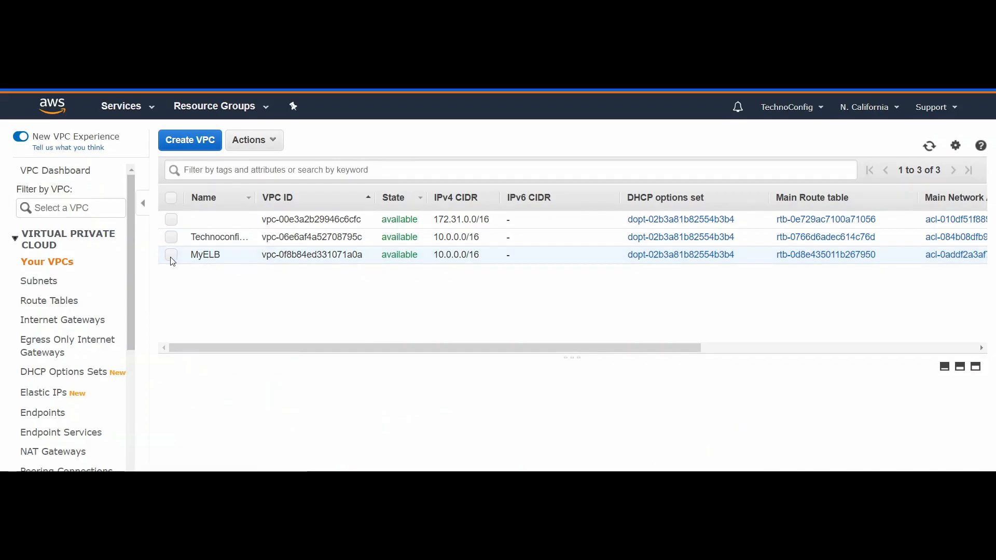
# Step: Start creating a new subnet and give it the name tag Private-subnet1
pyautogui.click(54, 285)
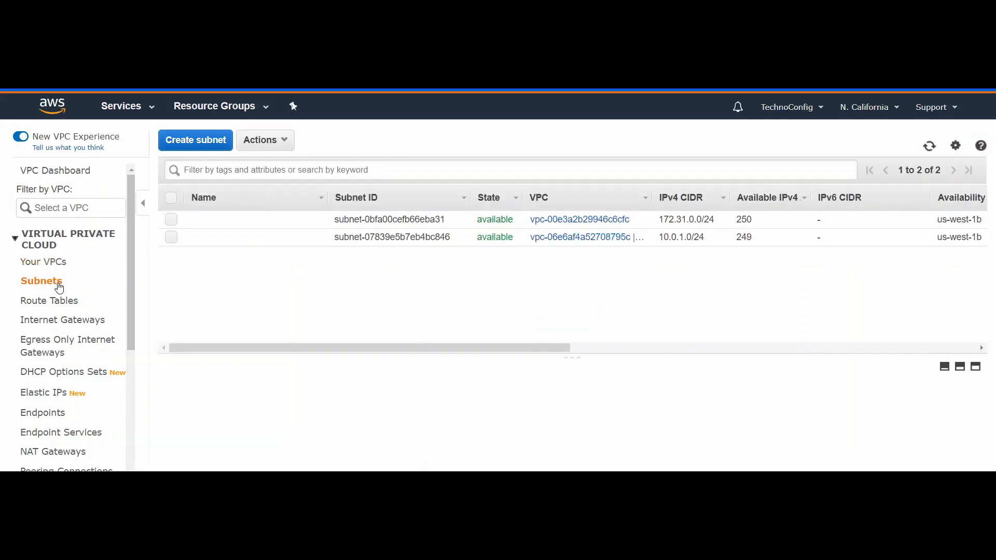
pyautogui.click(197, 146)
pyautogui.click(218, 231)
pyautogui.write('Priv')
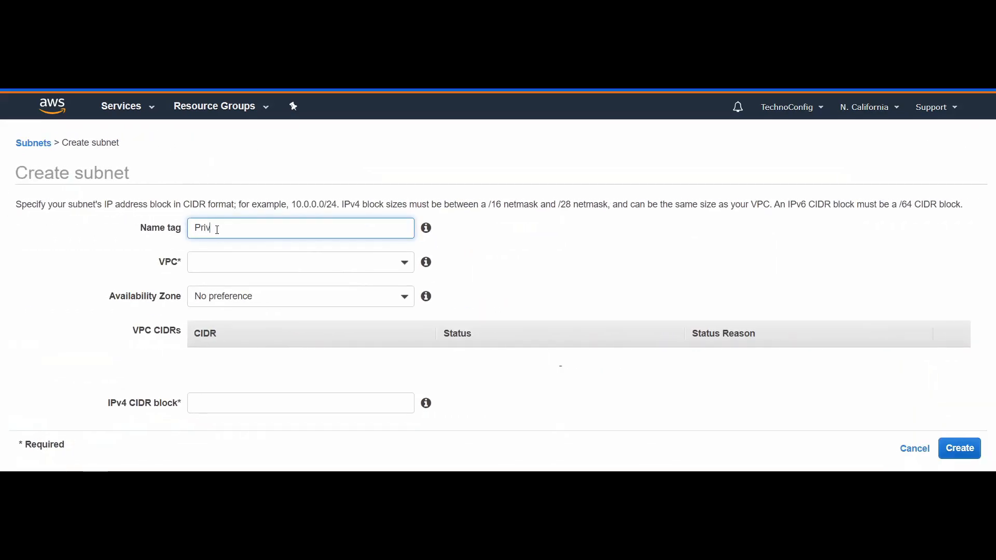
pyautogui.write('ate-subnet1')
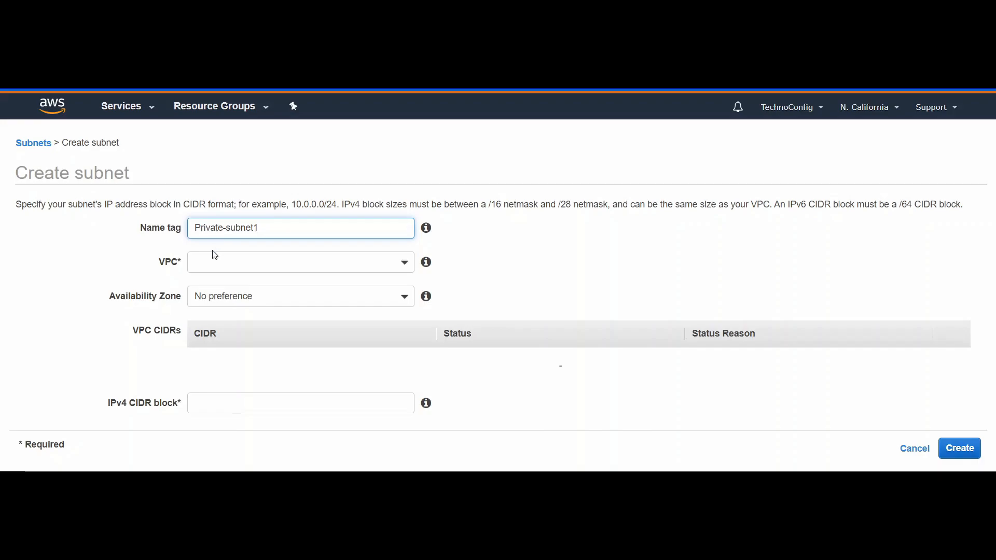
# Step: Assign Private-subnet1 to the MyELB VPC and the us-west-1b availability zone
pyautogui.click(224, 263)
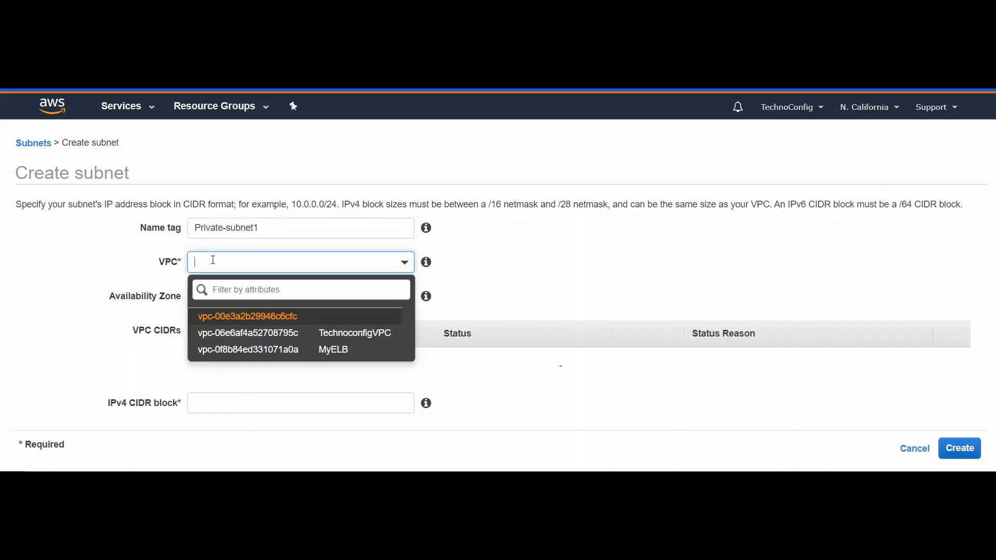
pyautogui.click(280, 351)
pyautogui.click(305, 264)
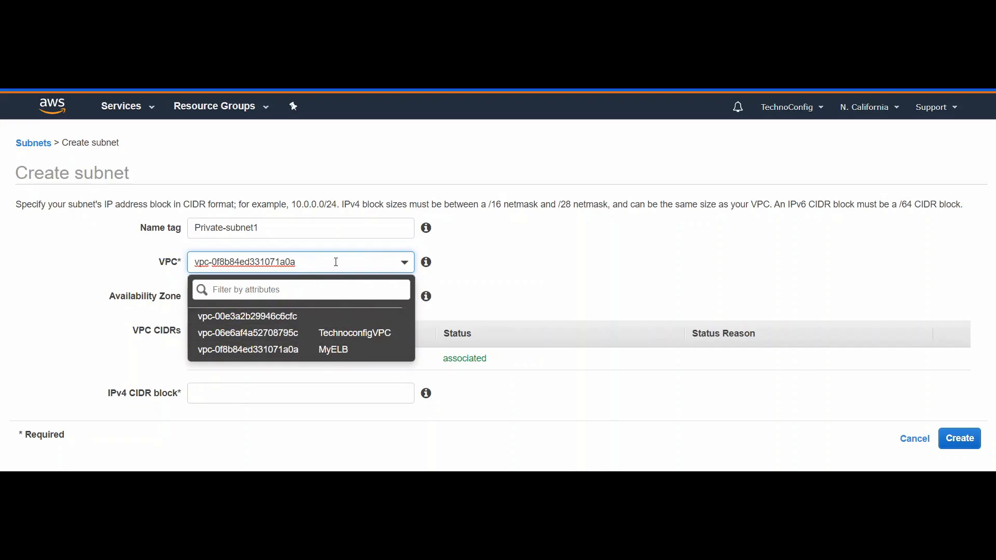
pyautogui.click(93, 254)
pyautogui.click(214, 305)
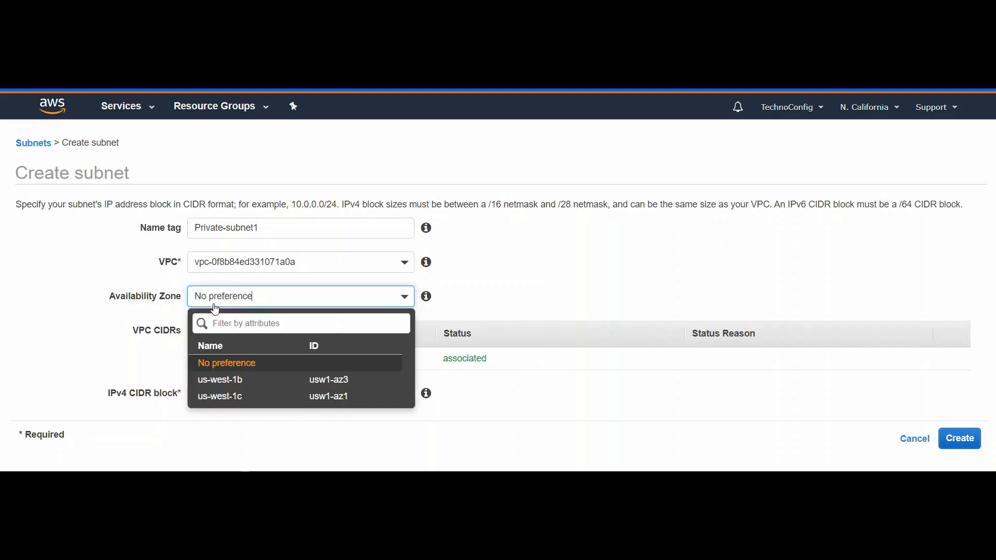
pyautogui.click(239, 384)
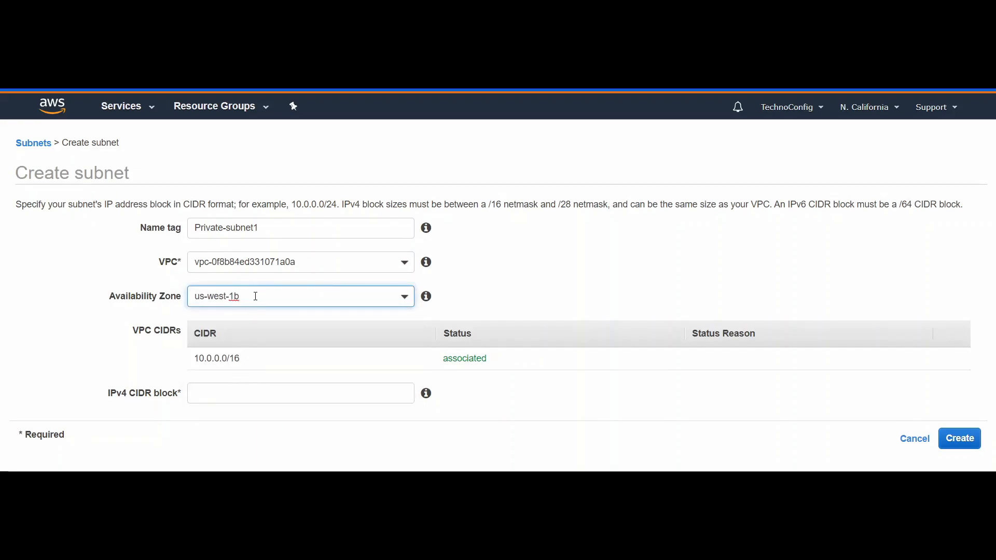
pyautogui.click(238, 298)
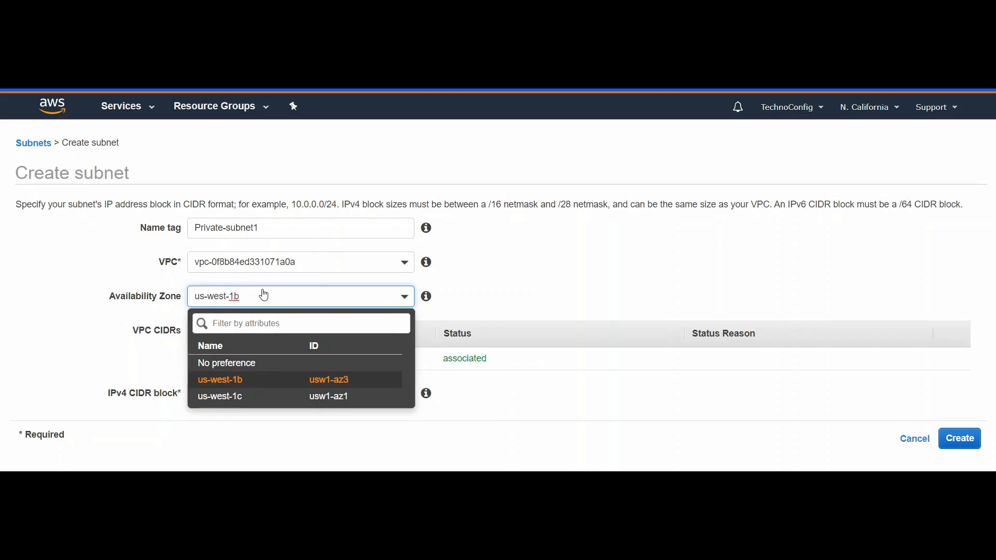
pyautogui.click(263, 281)
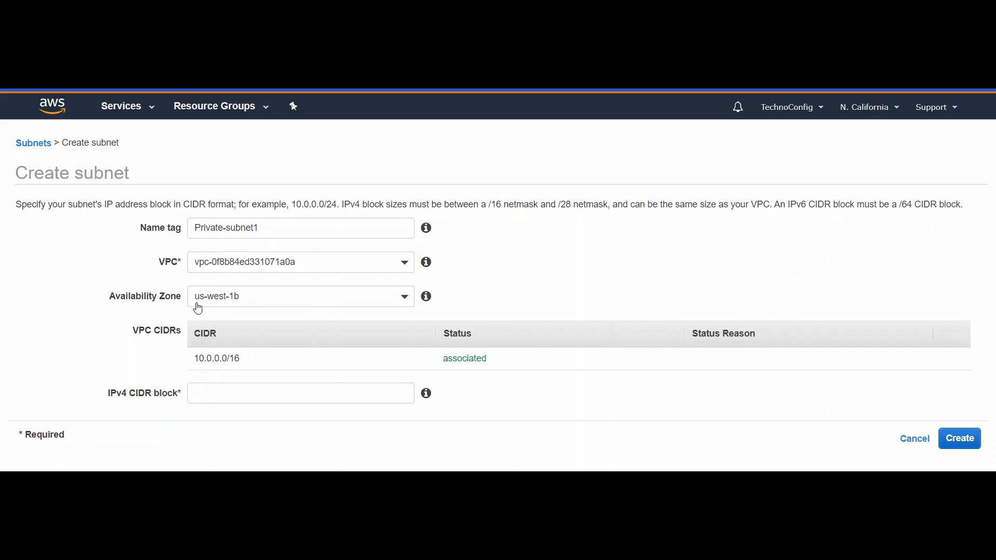
# Step: Set the IPv4 CIDR block of Private-subnet1 to 10.0.0.0/27 and create the subnet
pyautogui.click(222, 390)
pyautogui.write('10.0.0')
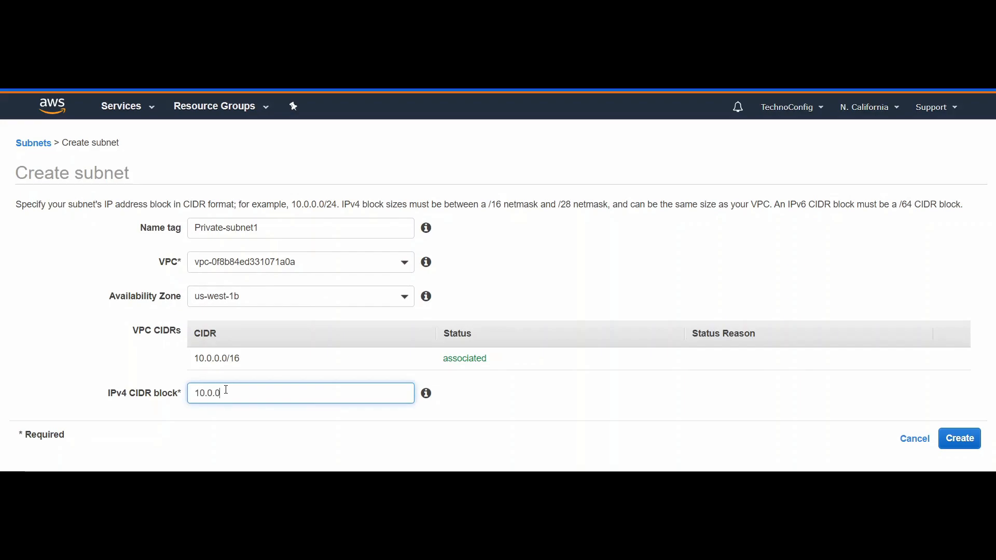
pyautogui.press('BackSpace')
pyautogui.write('0.0/27')
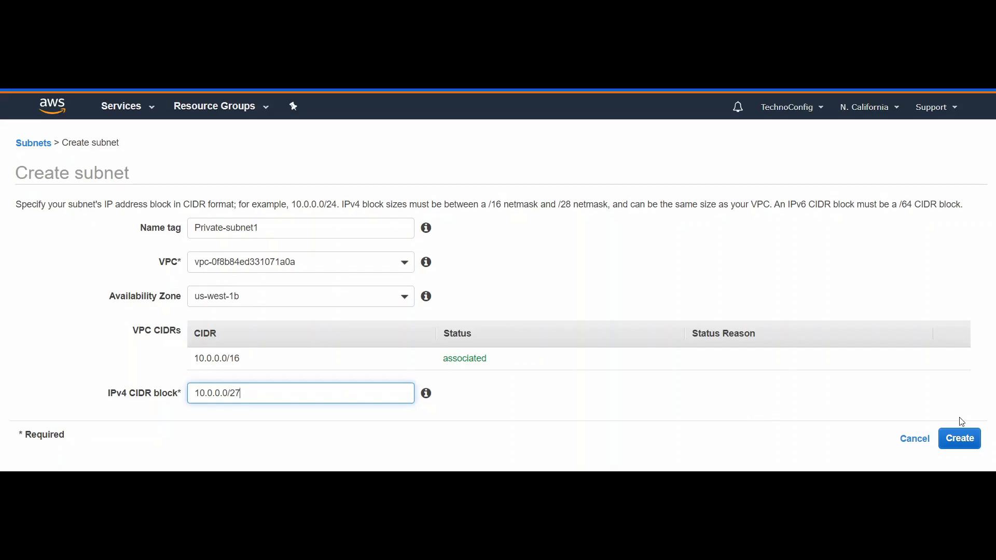
pyautogui.click(957, 439)
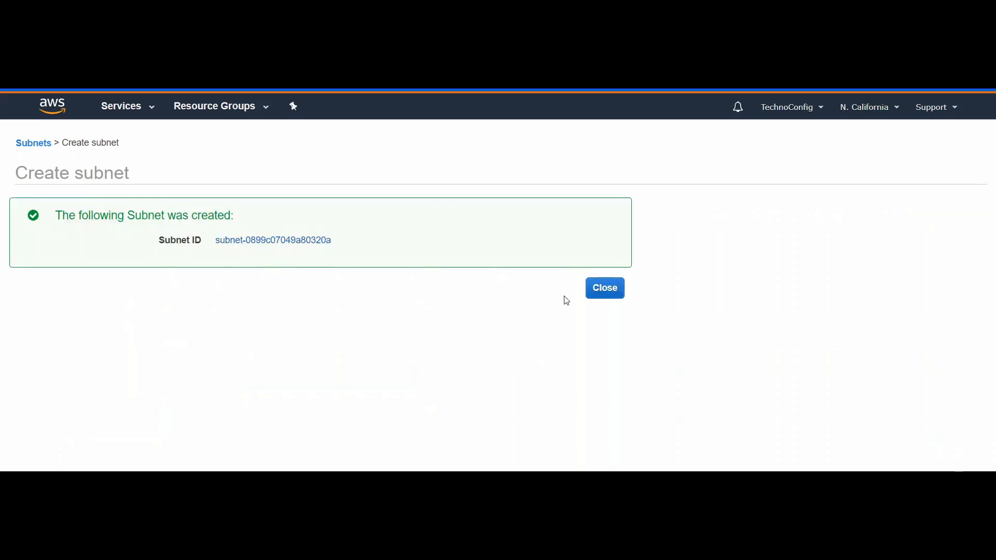
pyautogui.click(598, 288)
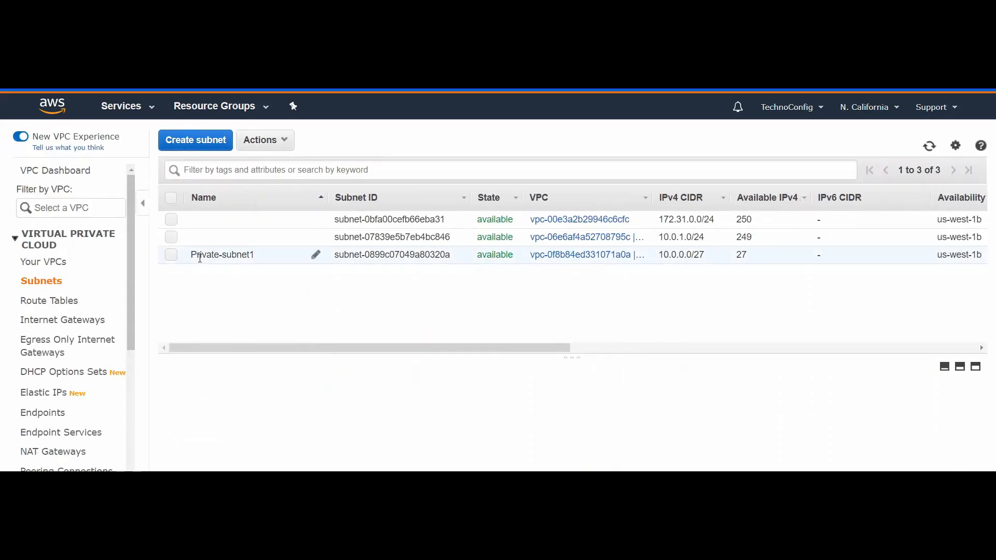
# Step: Start creating another subnet and give it the name tag "Private-subnet 2"
pyautogui.click(205, 141)
pyautogui.click(230, 226)
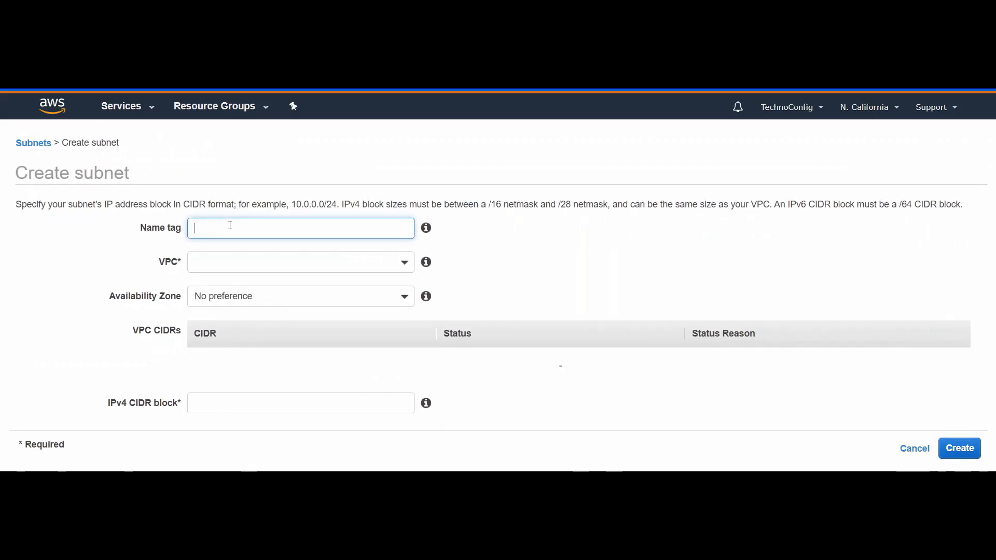
pyautogui.write('P')
pyautogui.press('BackSpace')
pyautogui.write('Private-subnet 2')
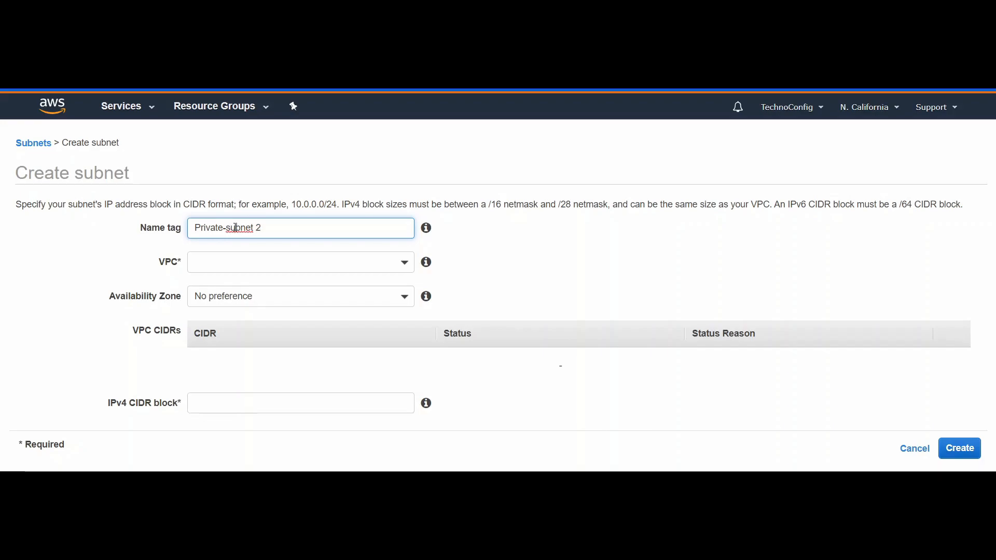
# Step: Assign Private-subnet 2 to the MyELB VPC and the us-west-1c availability zone
pyautogui.click(248, 261)
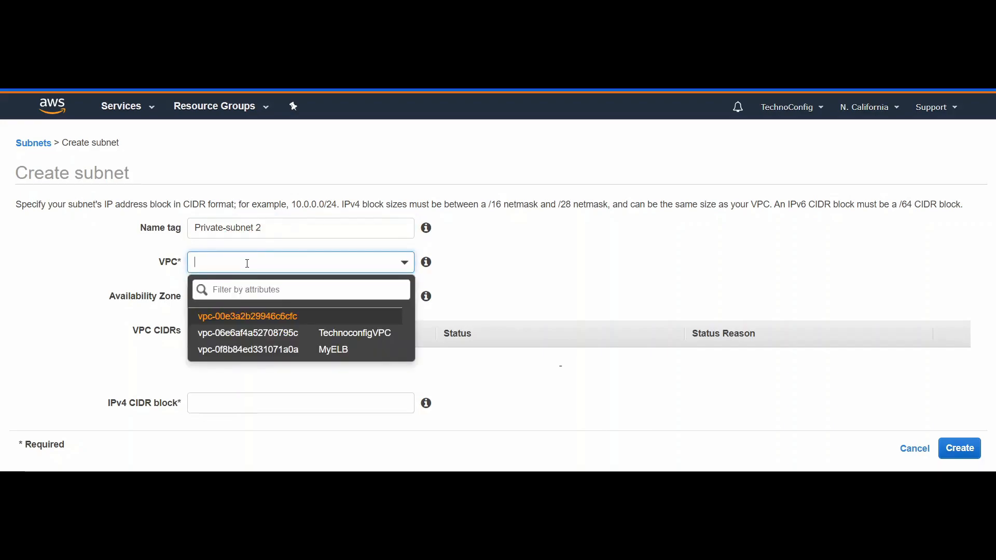
pyautogui.click(266, 351)
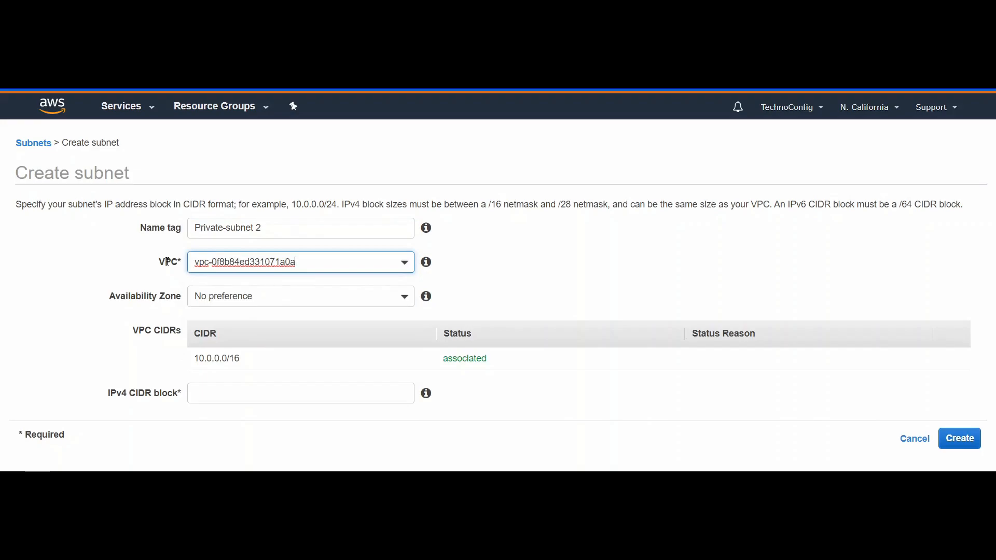
pyautogui.click(239, 295)
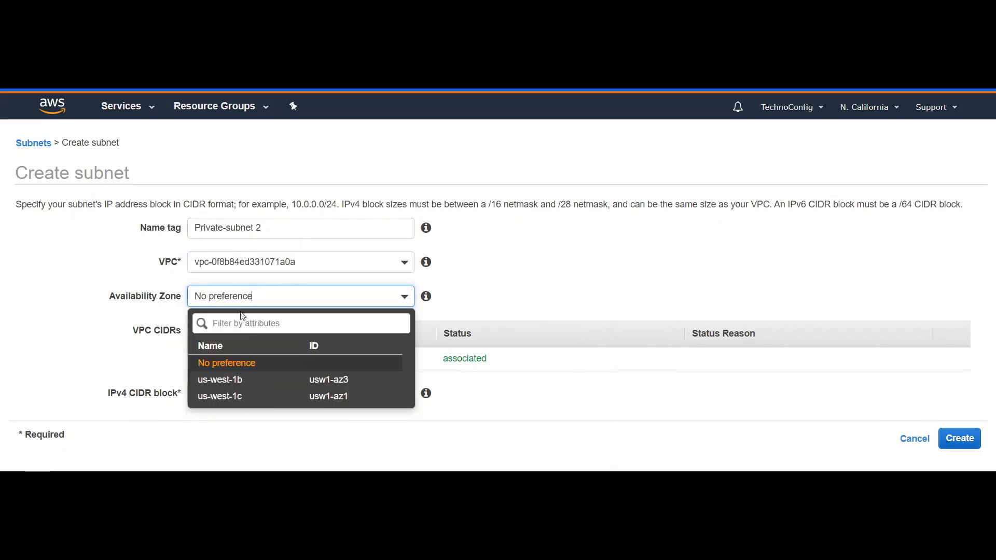
pyautogui.click(226, 398)
# Step: Set the IPv4 CIDR block of Private-subnet 2 to 10.0.1.0/27 and create the subnet
pyautogui.click(235, 387)
pyautogui.write('10.0')
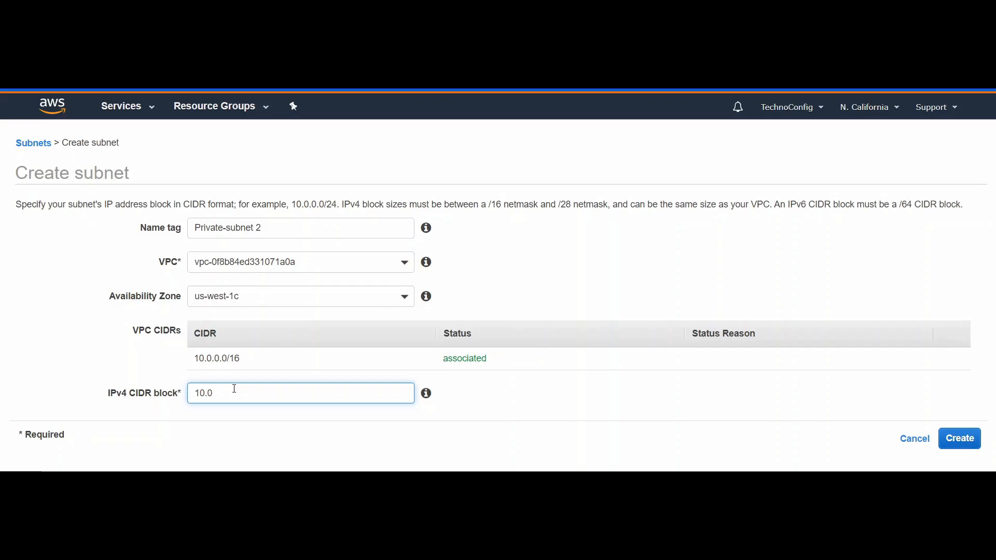
pyautogui.write('.1.0/27')
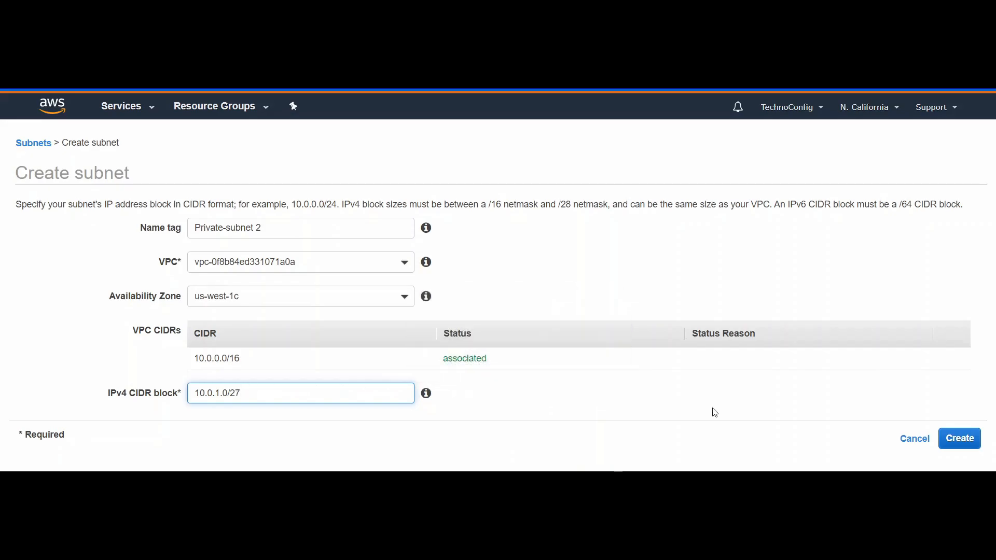
pyautogui.click(955, 441)
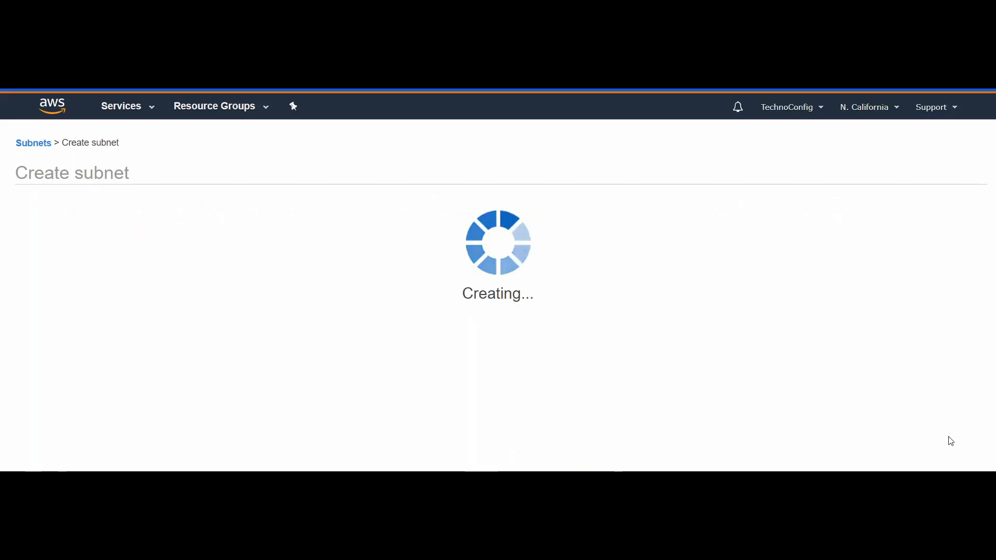
pyautogui.click(623, 290)
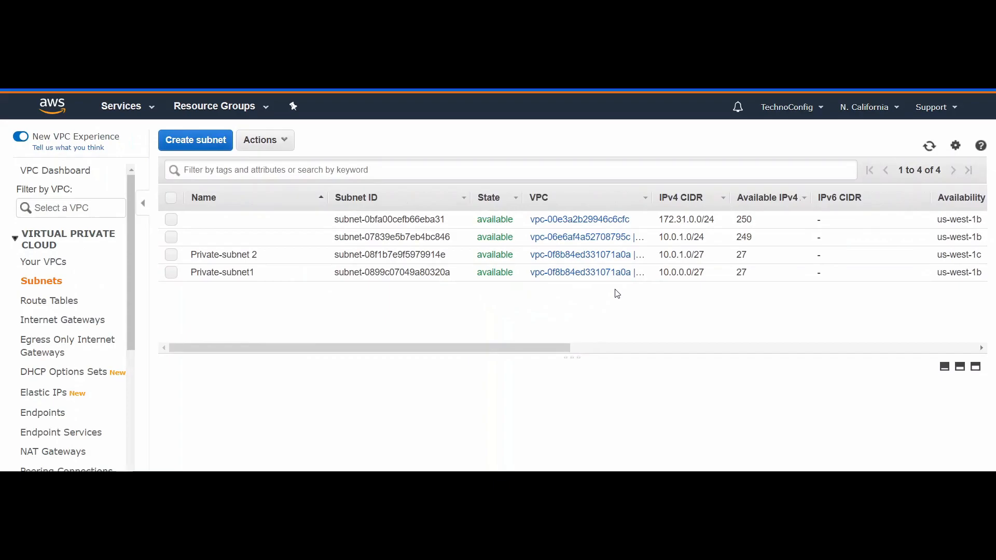
pyautogui.click(167, 261)
pyautogui.click(171, 271)
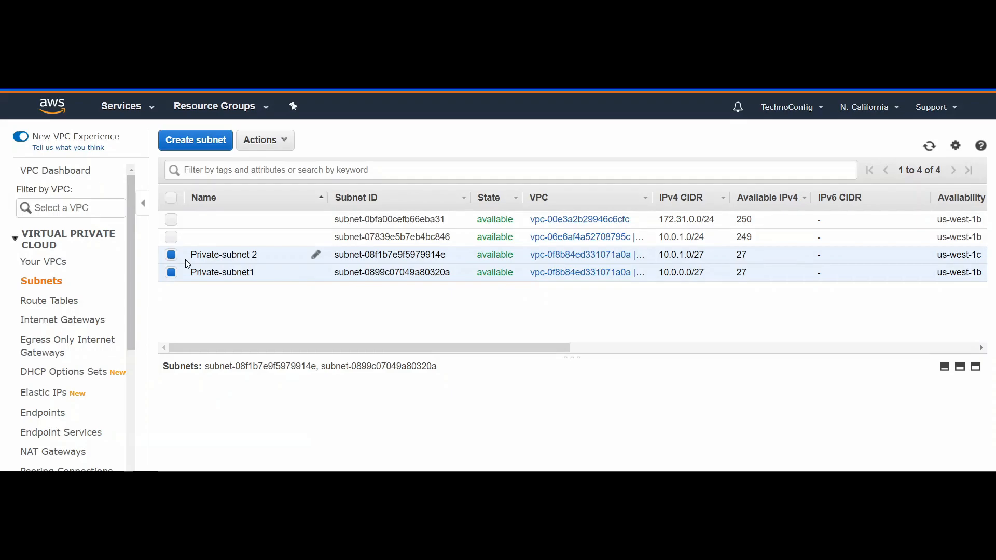
pyautogui.click(170, 266)
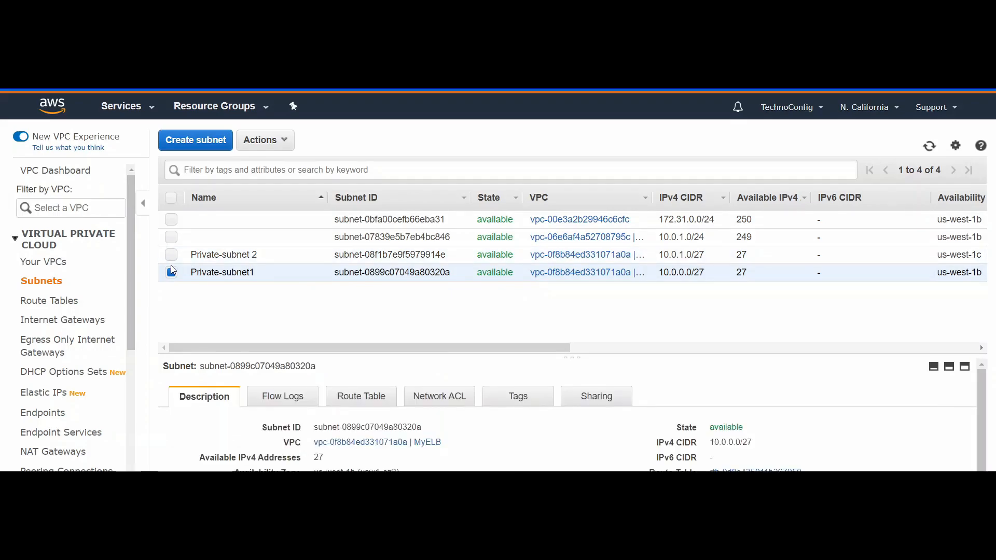
pyautogui.click(172, 270)
# Step: Start creating another subnet and give it the name tag "Public-subnet1"
pyautogui.click(202, 139)
pyautogui.click(248, 231)
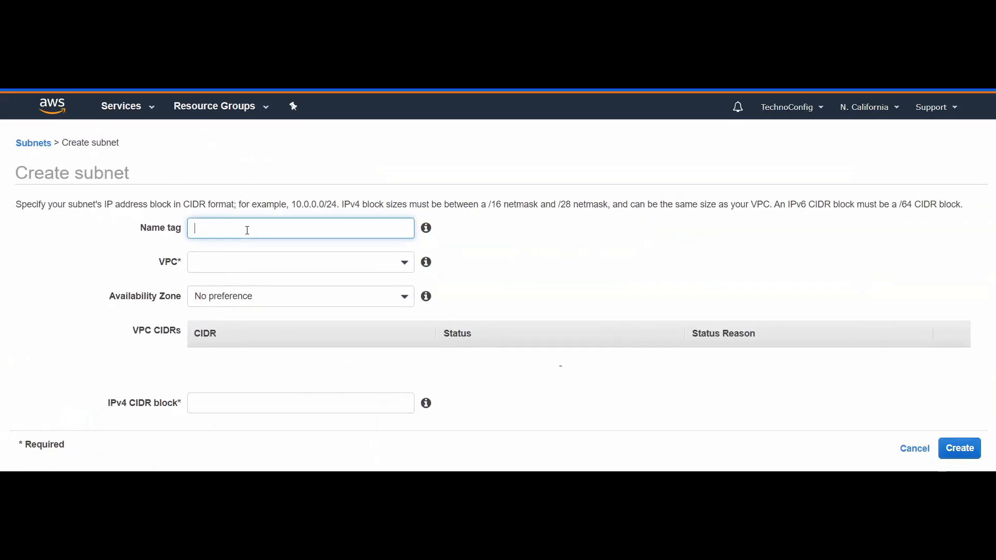
pyautogui.write('P')
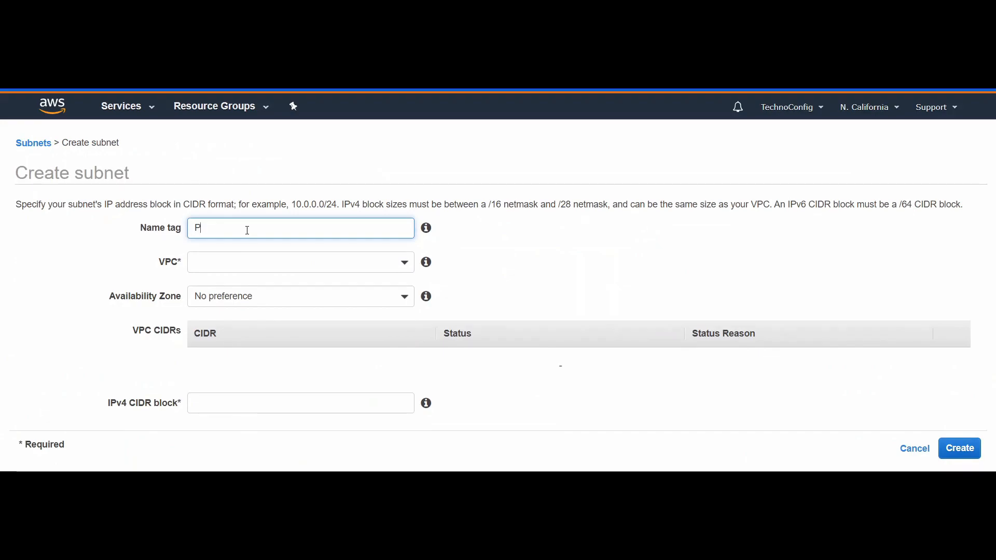
pyautogui.write('ublic-subnet1')
# Step: Assign Public-subnet1 to the MyELB VPC and the us-west-1b availability zone
pyautogui.click(240, 268)
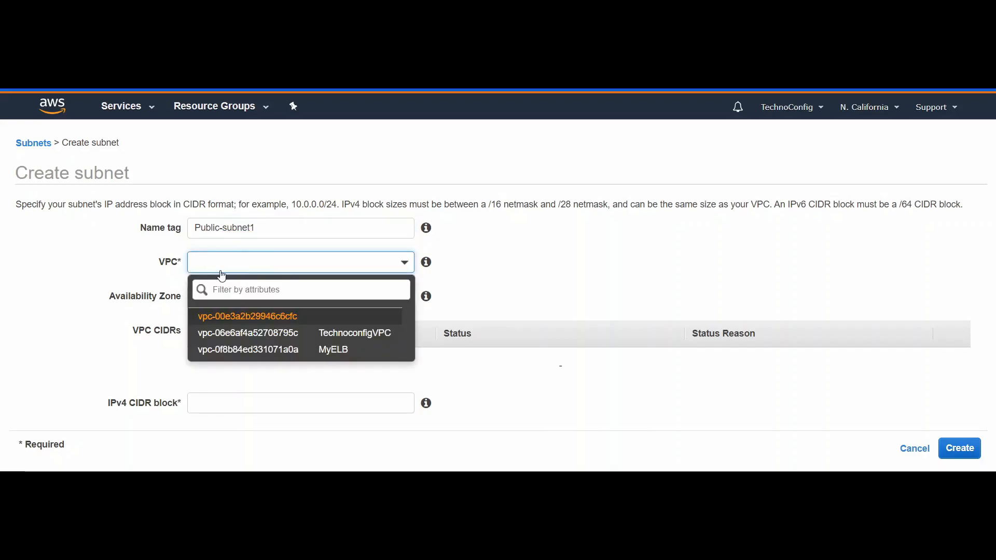
pyautogui.click(300, 353)
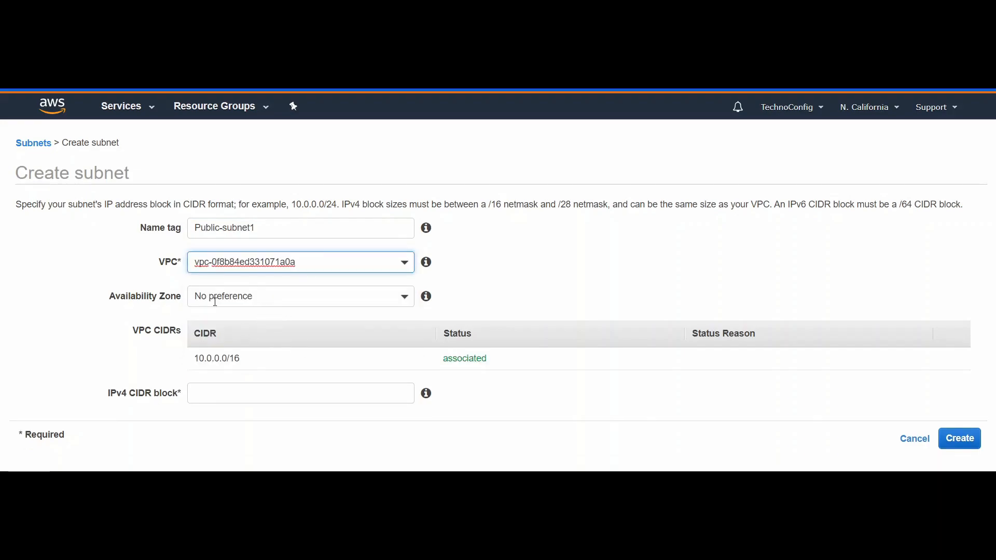
pyautogui.click(280, 304)
pyautogui.click(286, 381)
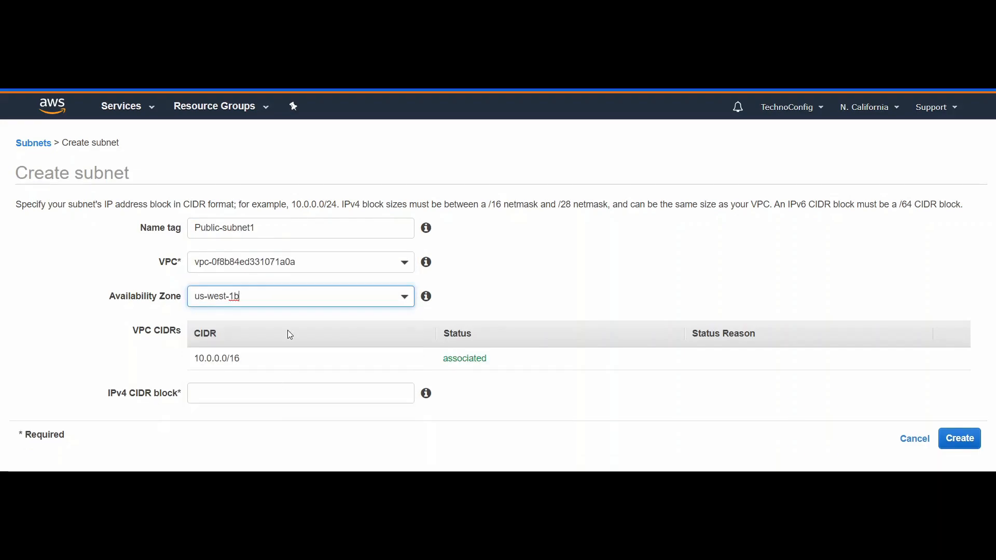
# Step: Set the IPv4 CIDR block of Public-subnet1 to 10.0.2.0/27 and create the subnet
pyautogui.click(252, 396)
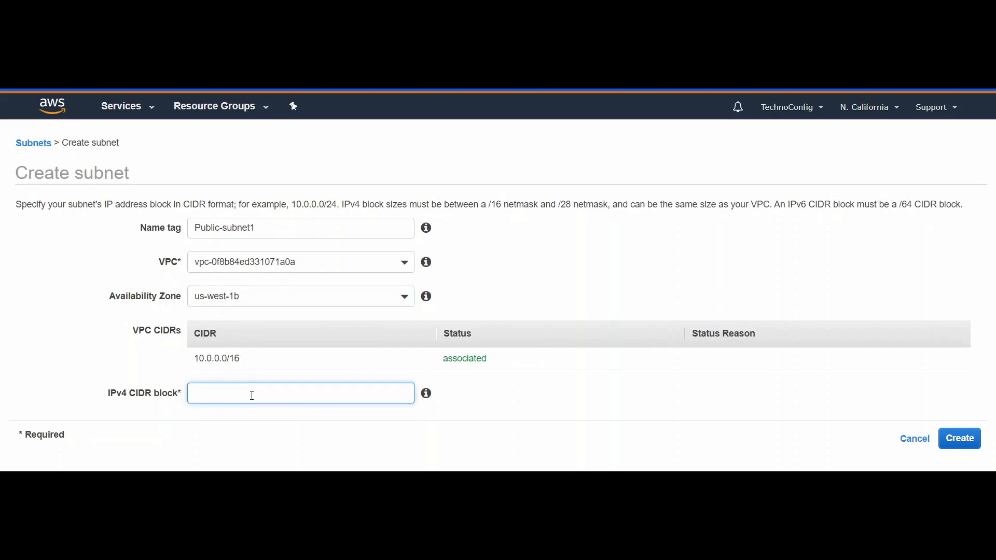
pyautogui.write('10.0.2.0/27')
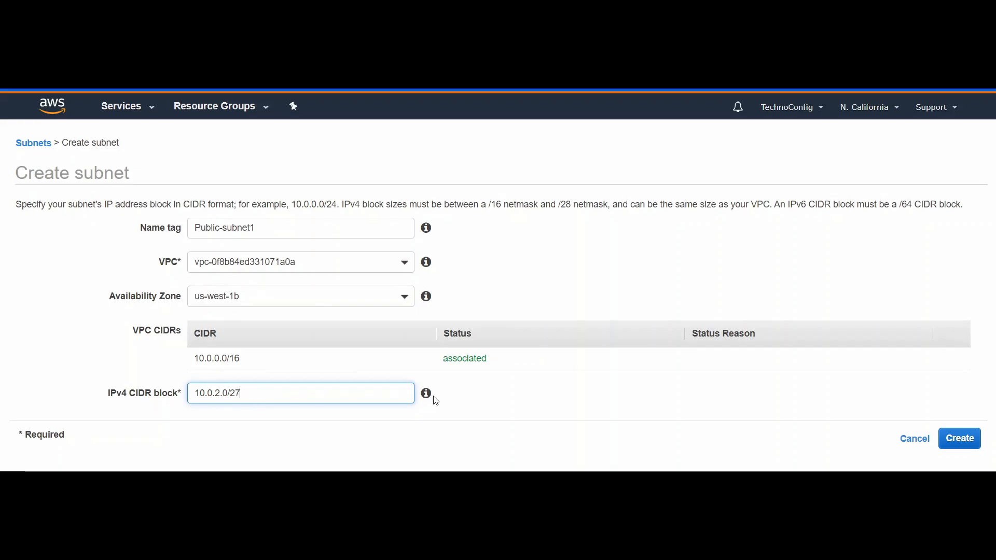
pyautogui.click(958, 440)
pyautogui.click(605, 289)
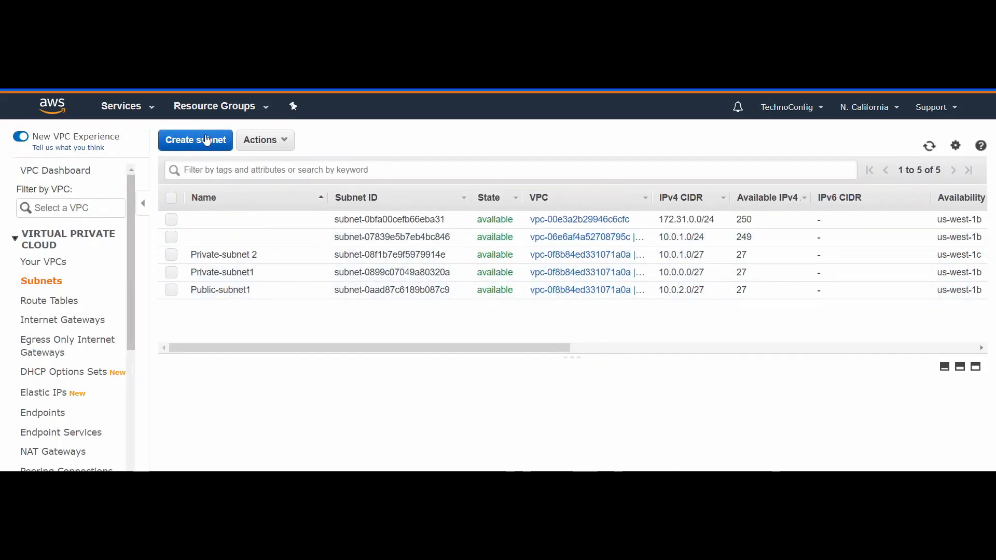
# Step: Start creating a fourth subnet for MyELB and give it the name tag "Public-subnet2"
pyautogui.click(207, 140)
pyautogui.click(215, 236)
pyautogui.write('Public-subnet2')
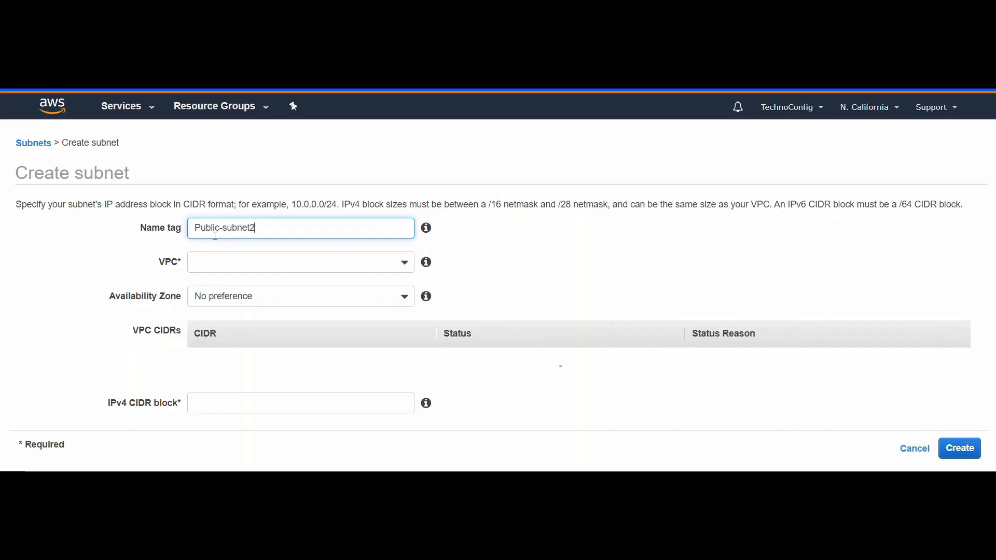
# Step: Assign Public-subnet2 to the MyELB VPC and the us-west-1c availability zone
pyautogui.click(211, 261)
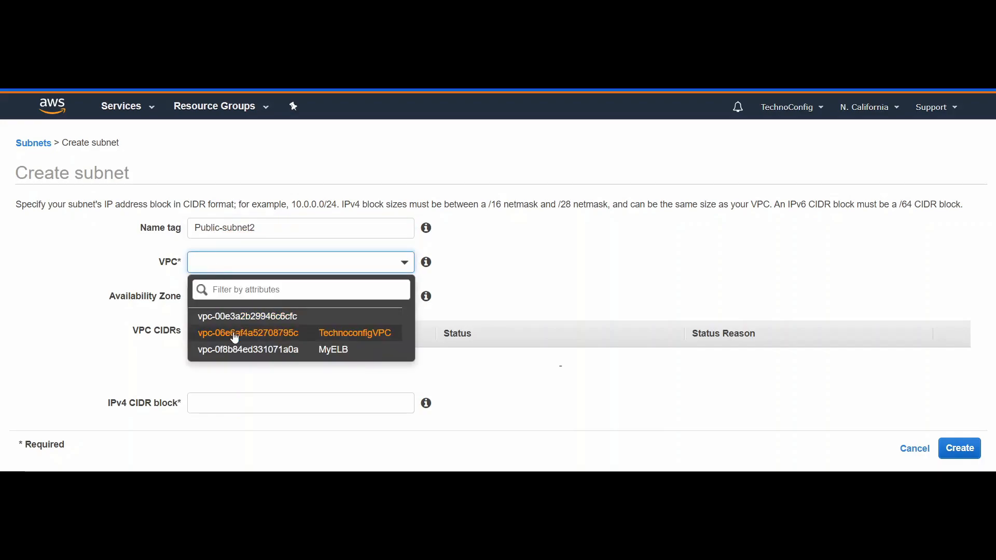
pyautogui.click(237, 351)
pyautogui.click(249, 296)
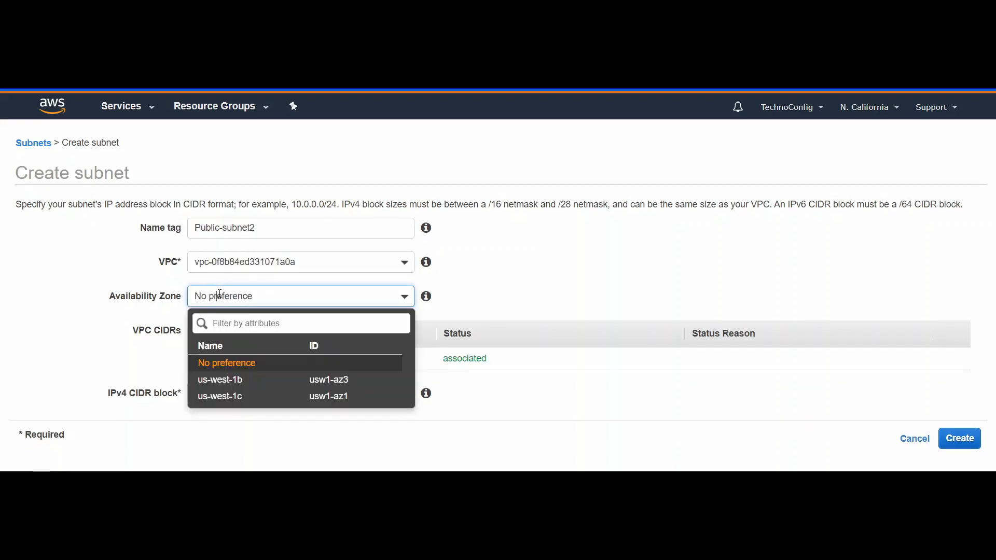
pyautogui.click(238, 398)
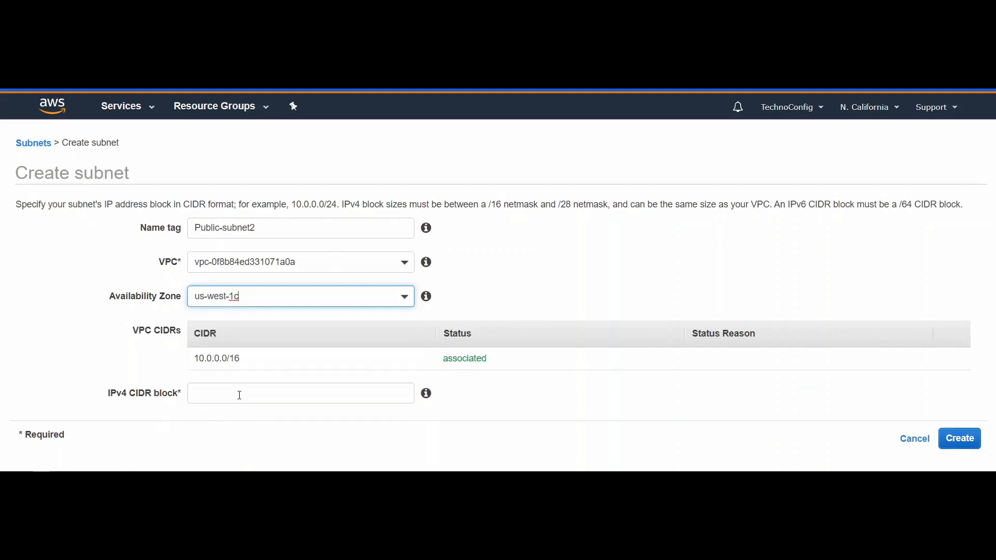
# Step: Set the IPv4 CIDR block of Public-subnet2 to 10.0.3.0/27 and create the subnet
pyautogui.click(227, 395)
pyautogui.write('10')
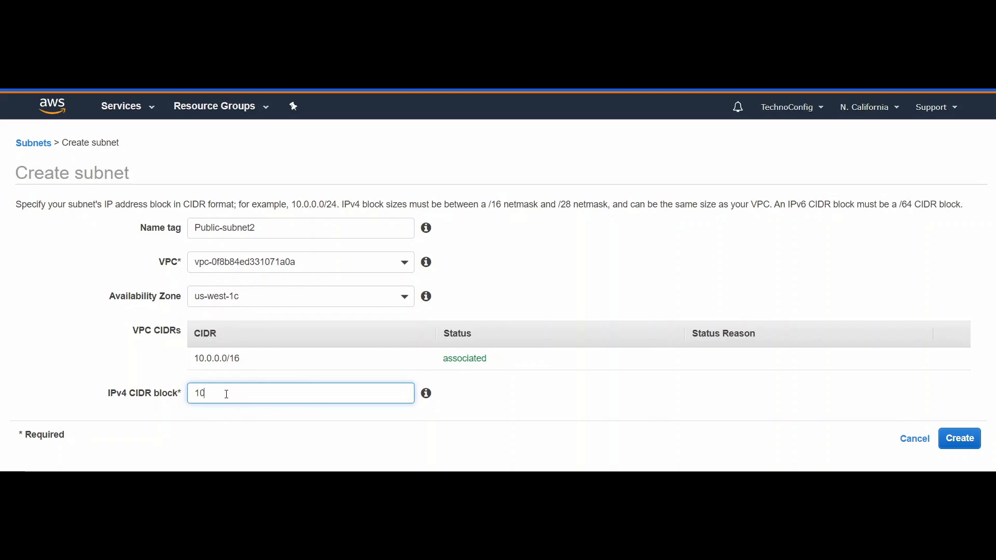
pyautogui.write('.0.3.0/27')
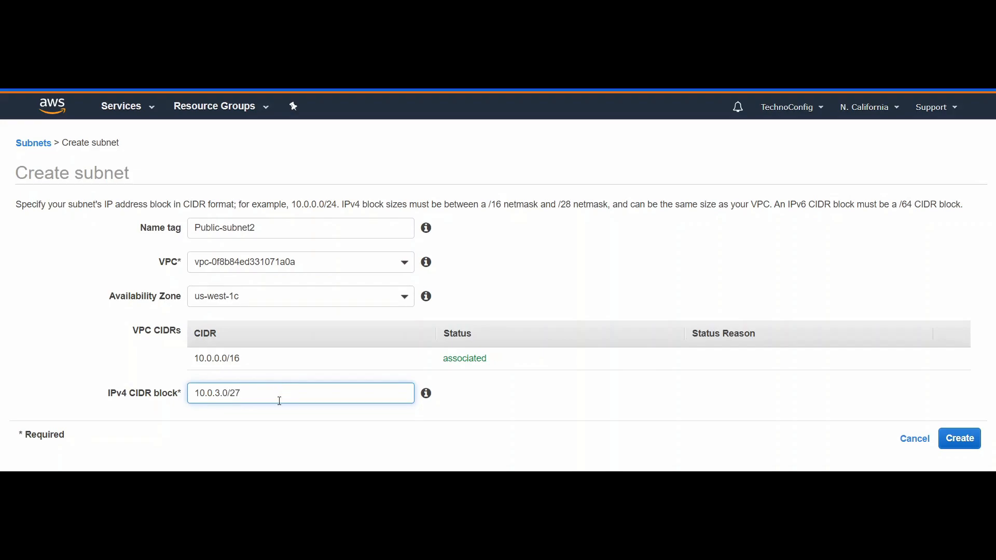
pyautogui.click(960, 439)
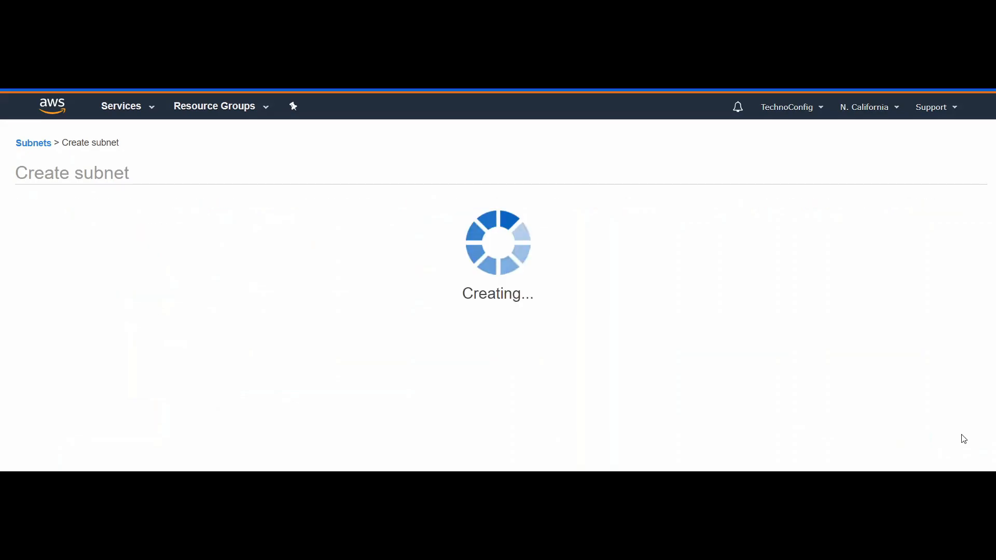
pyautogui.click(595, 291)
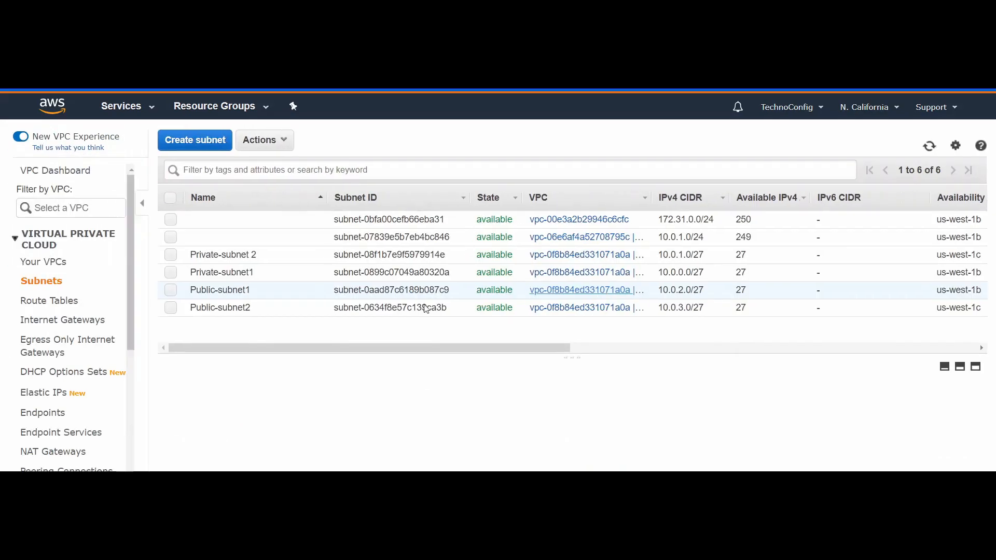
# Step: Review the two private subnets and the two public subnets in the subnet list, leaving none selected
pyautogui.click(172, 257)
pyautogui.click(172, 271)
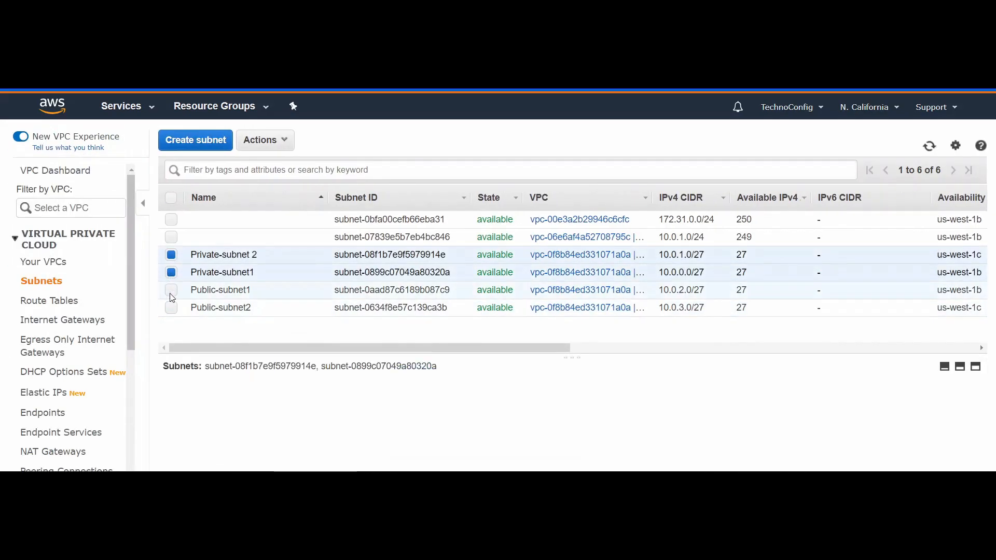
pyautogui.click(172, 272)
pyautogui.click(172, 254)
pyautogui.click(171, 290)
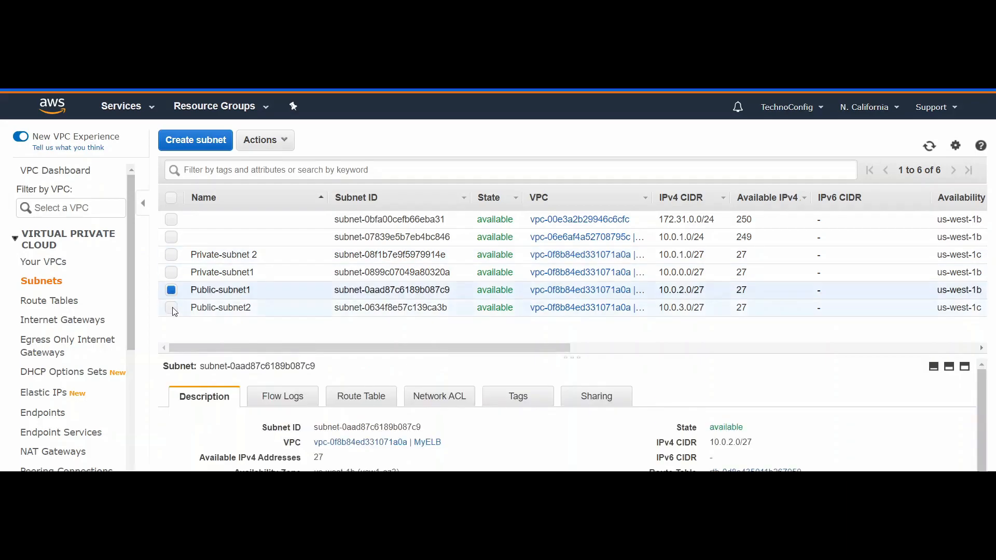
pyautogui.click(171, 308)
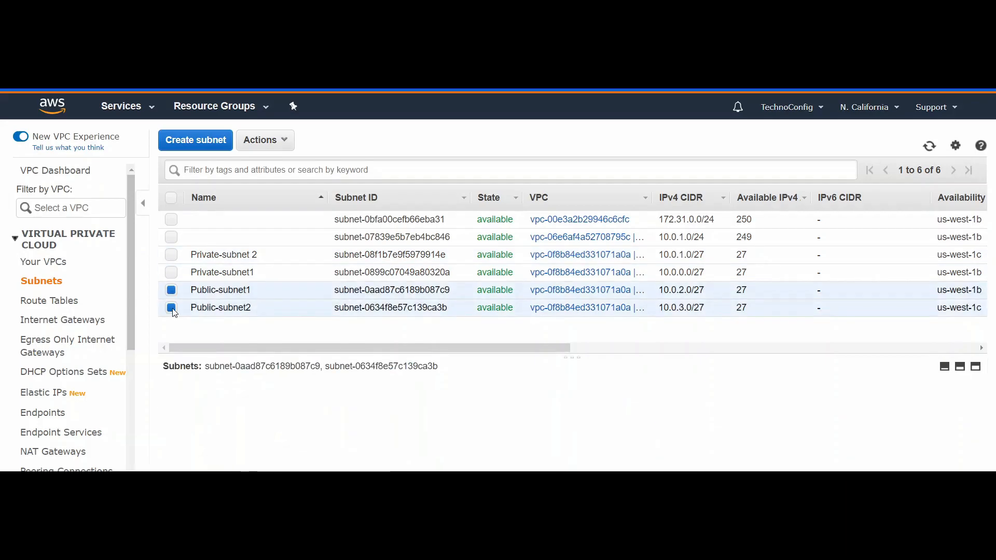
pyautogui.click(172, 290)
pyautogui.click(172, 307)
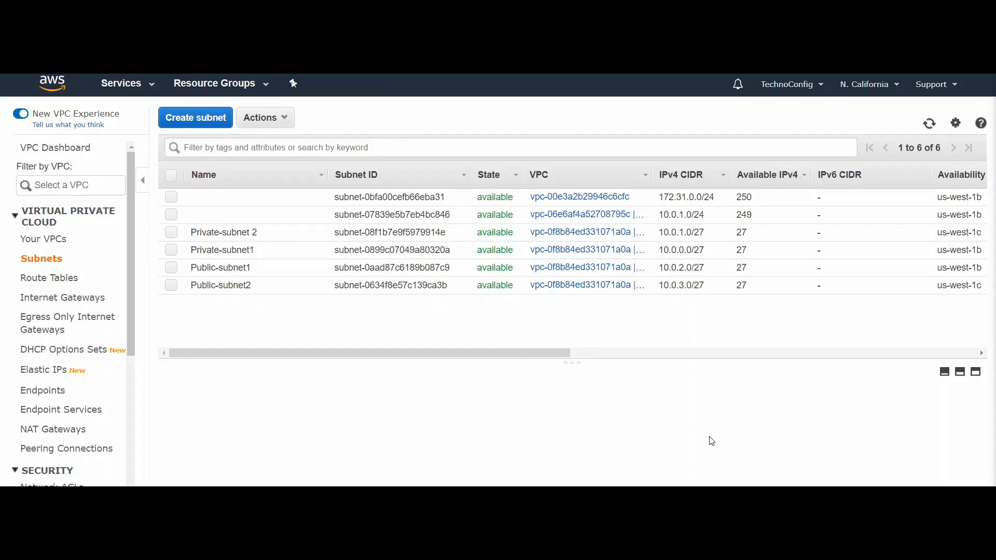
# Step: Create an internet gateway with the name tag "ELB-GW"
pyautogui.click(49, 305)
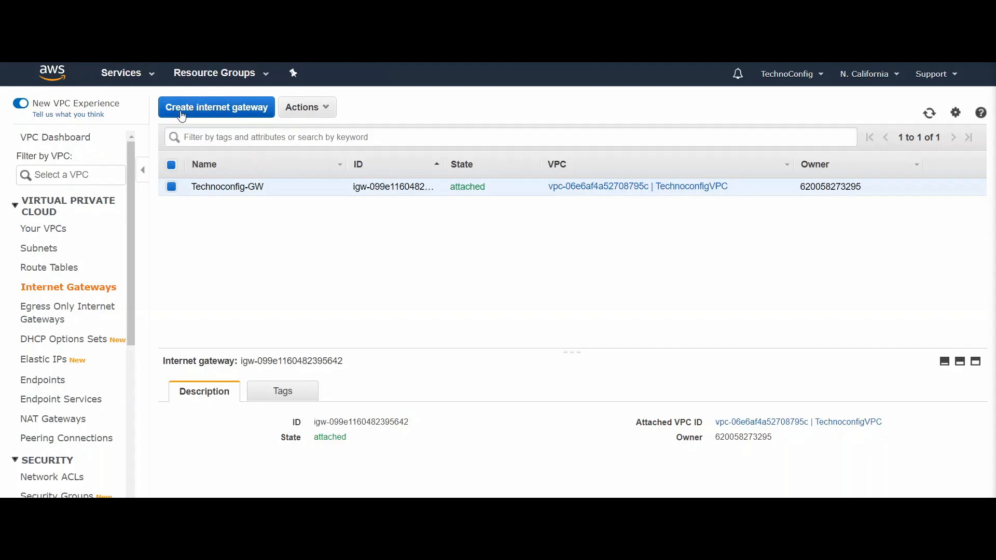
pyautogui.click(201, 117)
pyautogui.click(219, 199)
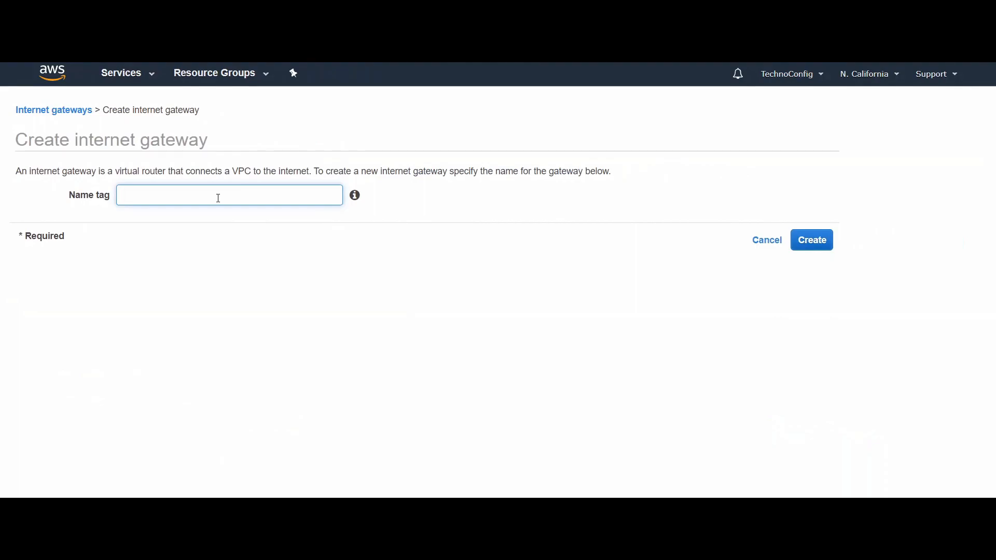
pyautogui.write('ELB-GW')
pyautogui.click(826, 242)
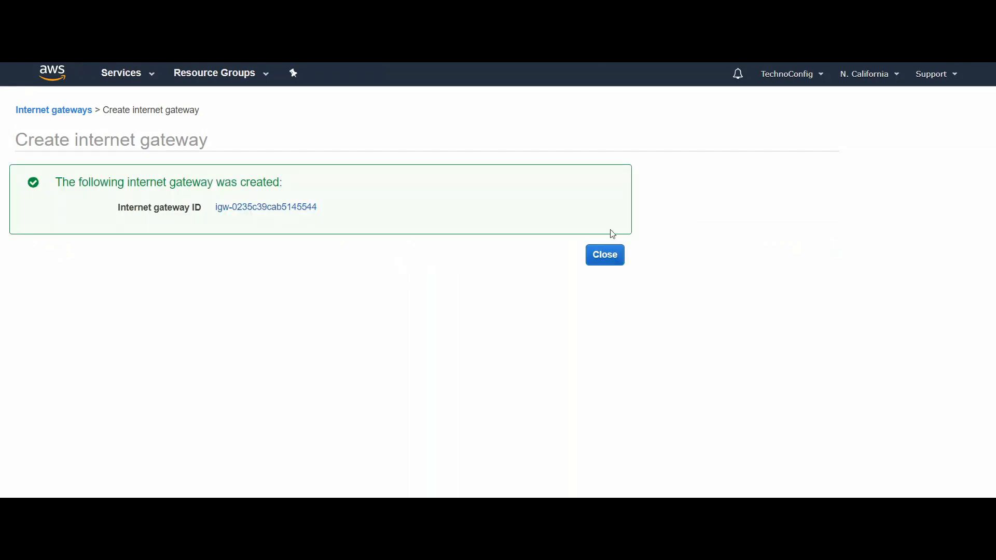
pyautogui.click(602, 254)
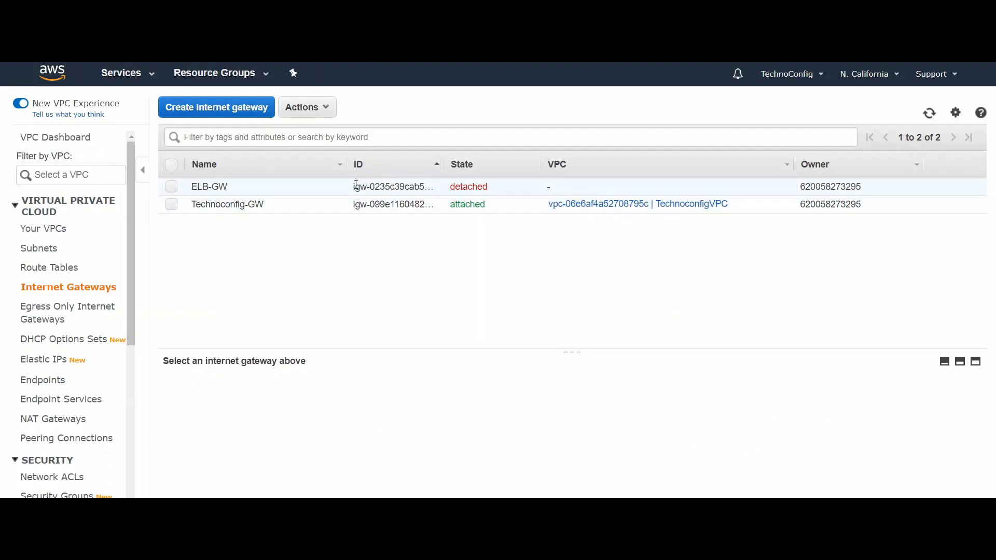
# Step: Attach the ELB-GW internet gateway to the MyELB VPC
pyautogui.click(174, 188)
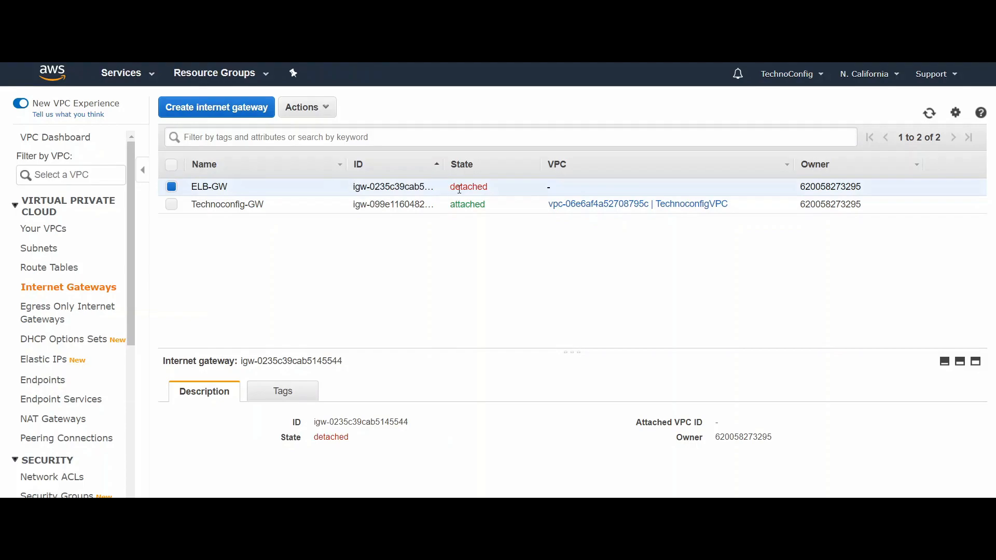
pyautogui.click(321, 109)
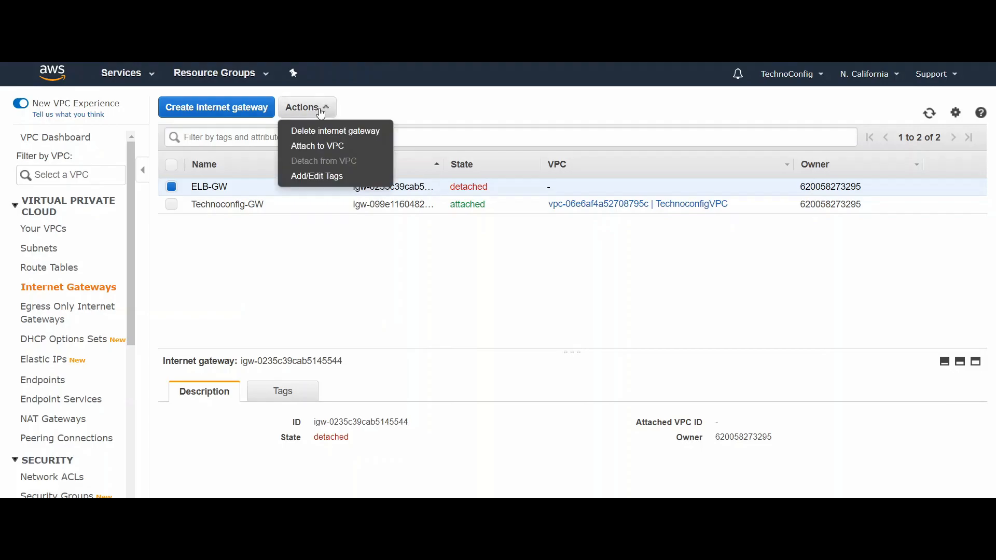
pyautogui.click(322, 154)
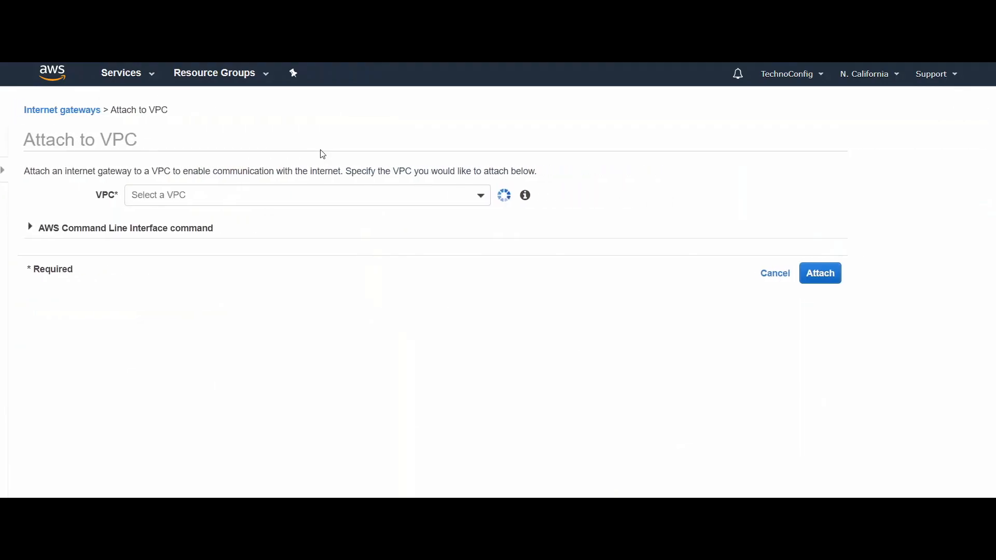
pyautogui.click(348, 198)
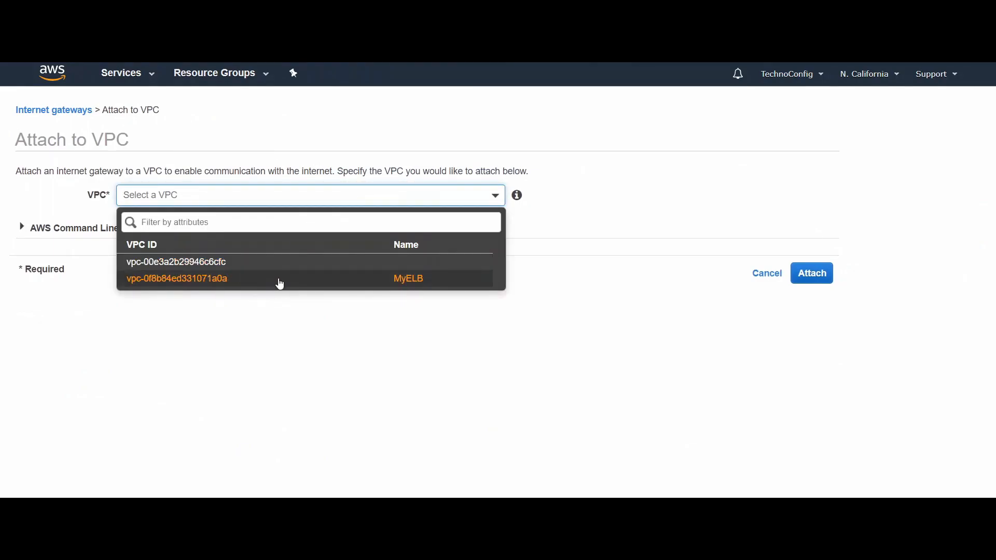
pyautogui.click(217, 282)
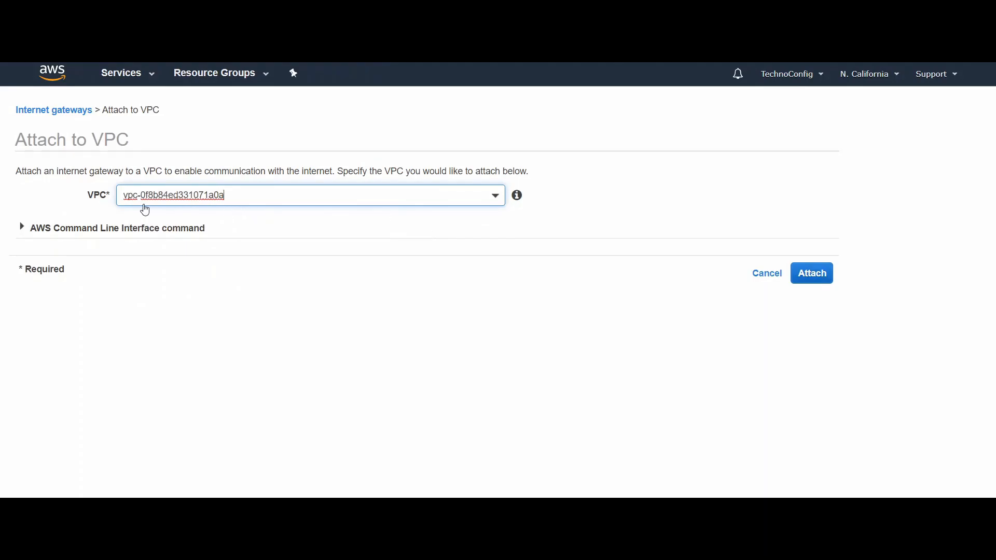
pyautogui.click(815, 279)
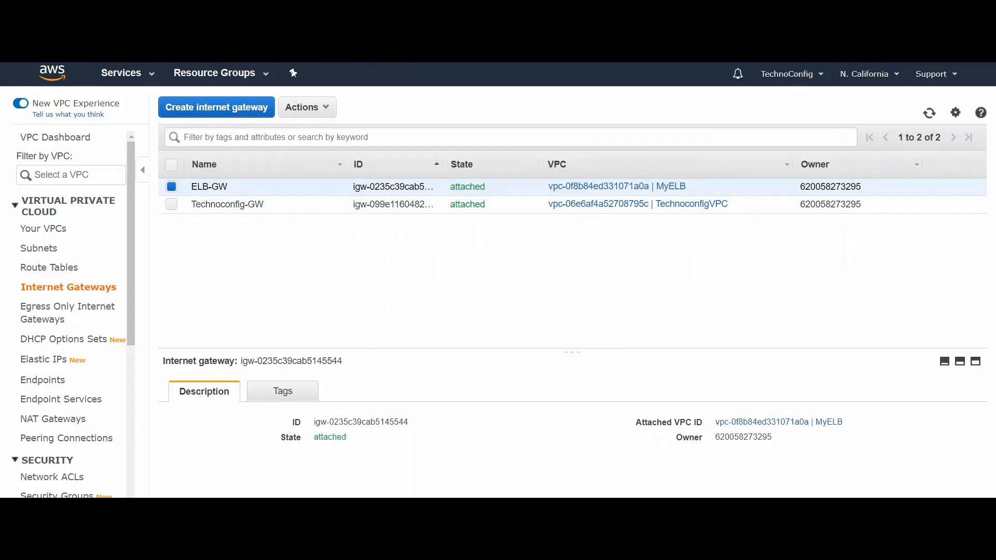
# Step: Create a route table with the name tag "ELB-RT" in the MyELB VPC
pyautogui.click(47, 271)
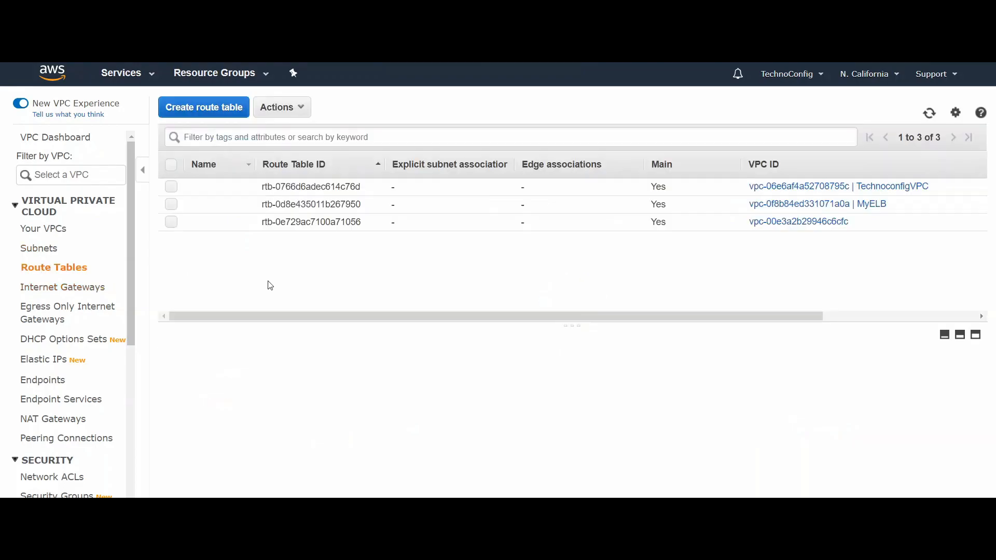
pyautogui.click(199, 109)
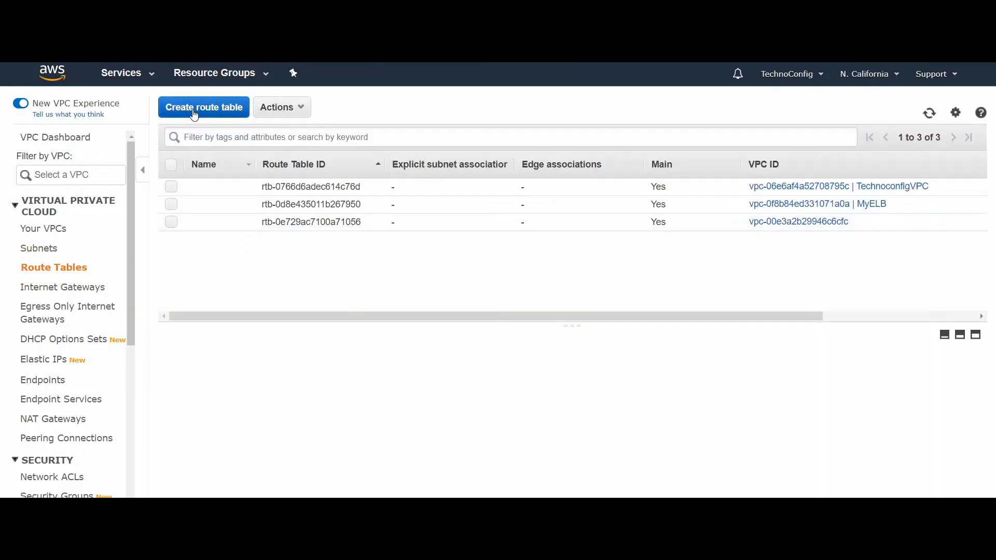
pyautogui.click(222, 196)
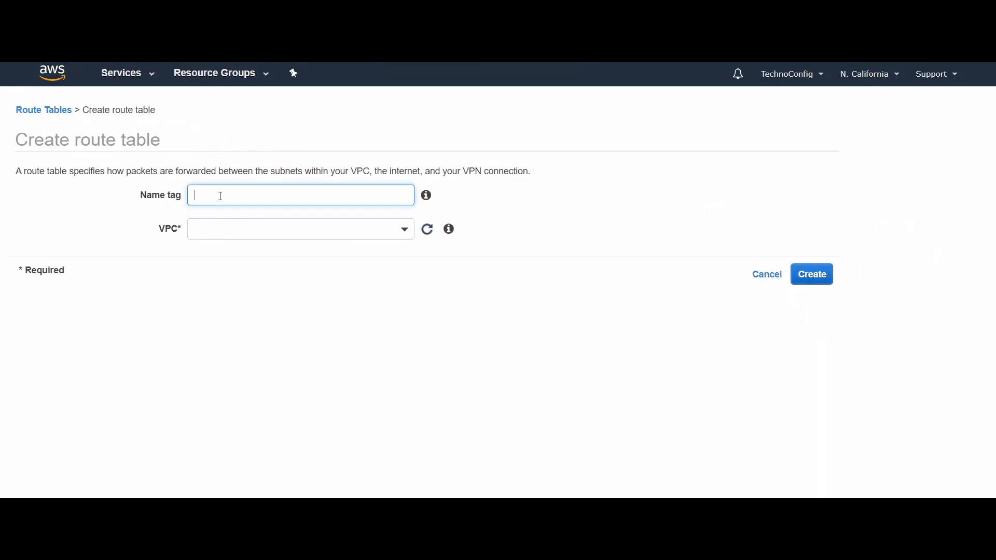
pyautogui.write('ELB-RT')
pyautogui.click(230, 231)
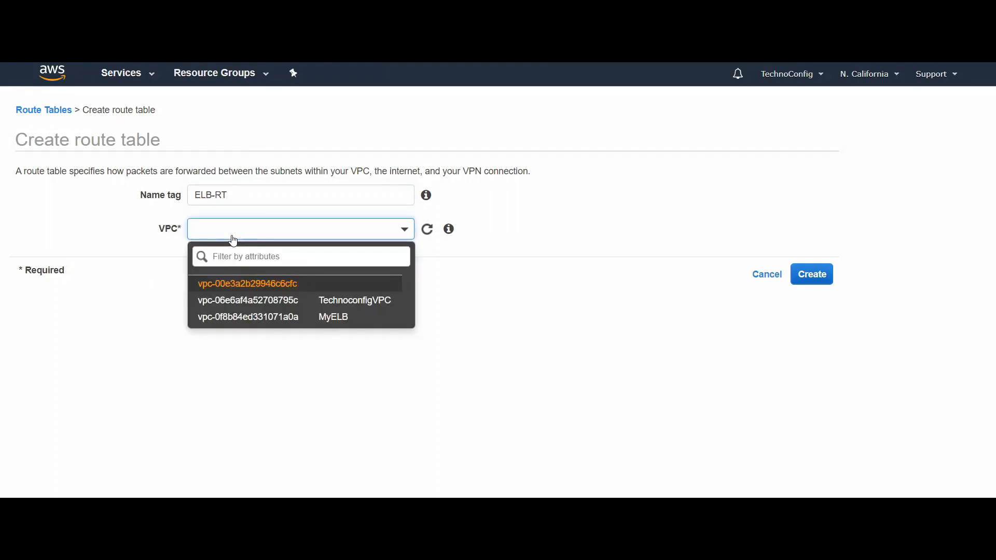
pyautogui.click(263, 317)
pyautogui.click(810, 278)
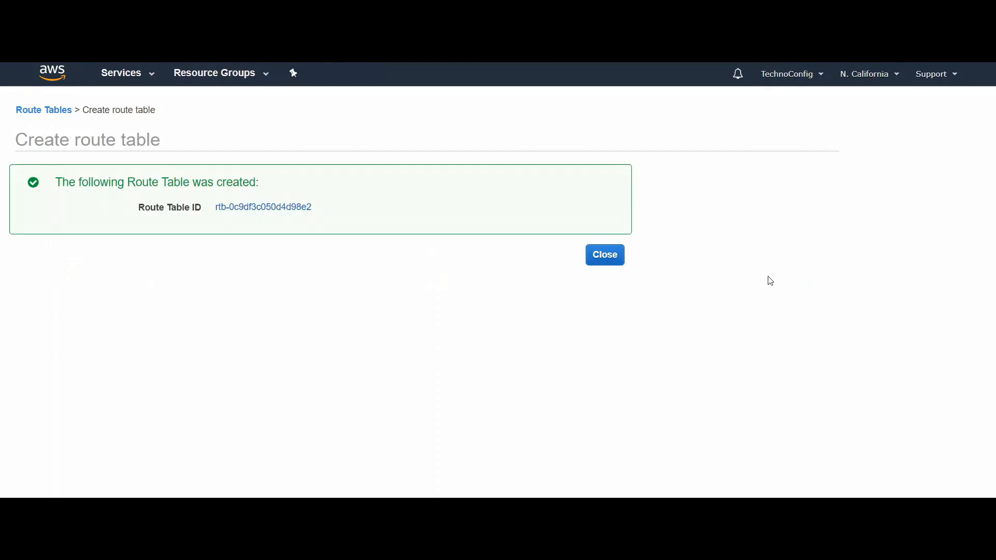
# Step: Select the ELB-RT route table and examine its existing routes
pyautogui.click(604, 255)
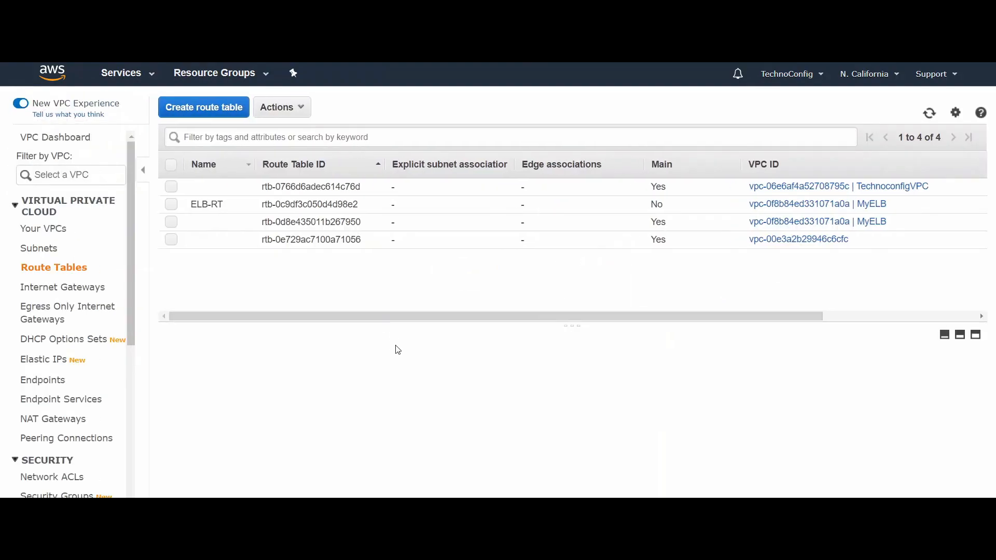
pyautogui.click(174, 208)
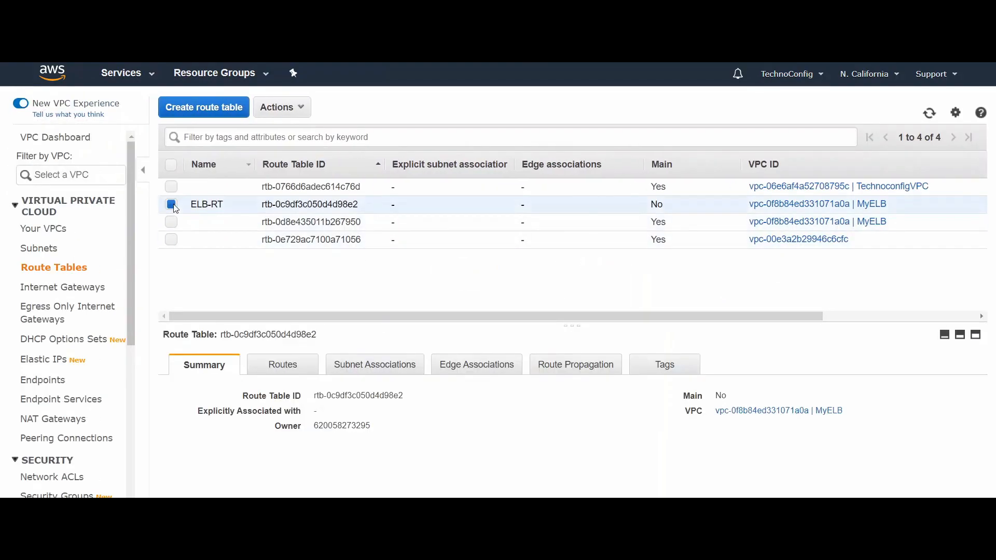
pyautogui.moveTo(354, 324); pyautogui.dragTo(373, 273)
pyautogui.click(294, 347)
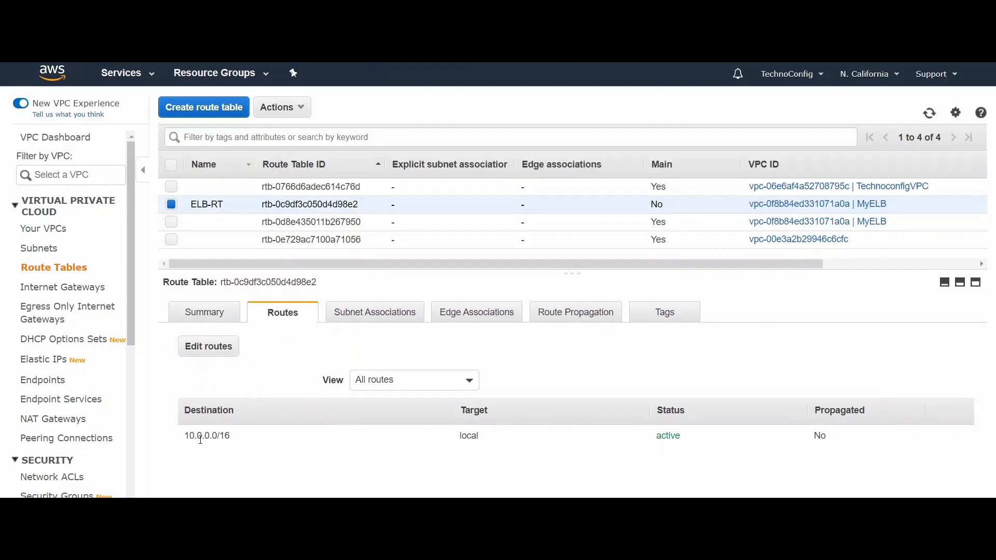
pyautogui.moveTo(182, 434); pyautogui.dragTo(244, 433)
pyautogui.click(318, 416)
# Step: Add a route with destination 0.0.0.0/0 targeting the ELB-GW internet gateway to ELB-RT and save the routes
pyautogui.click(190, 351)
pyautogui.click(44, 237)
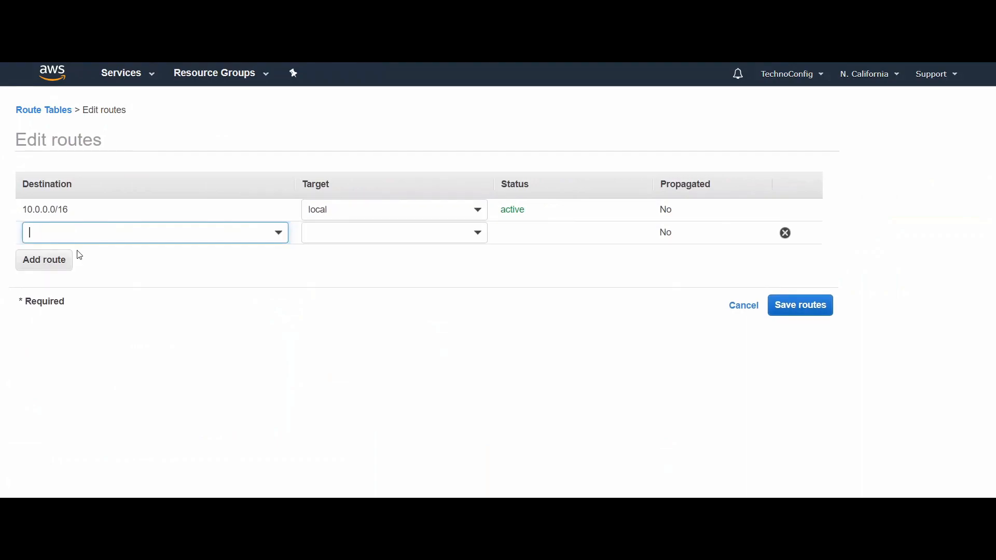
pyautogui.click(80, 237)
pyautogui.write('0.0.0.0')
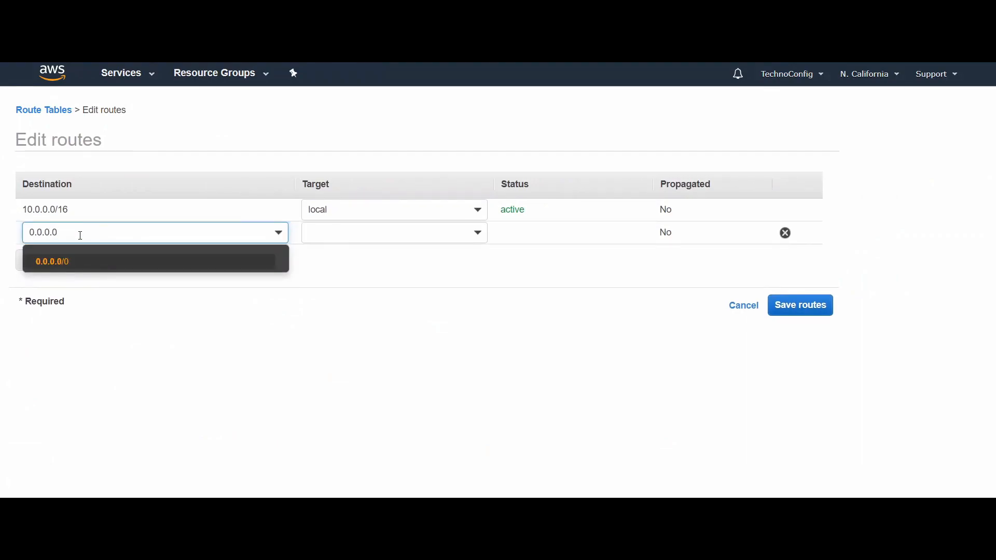
pyautogui.click(73, 266)
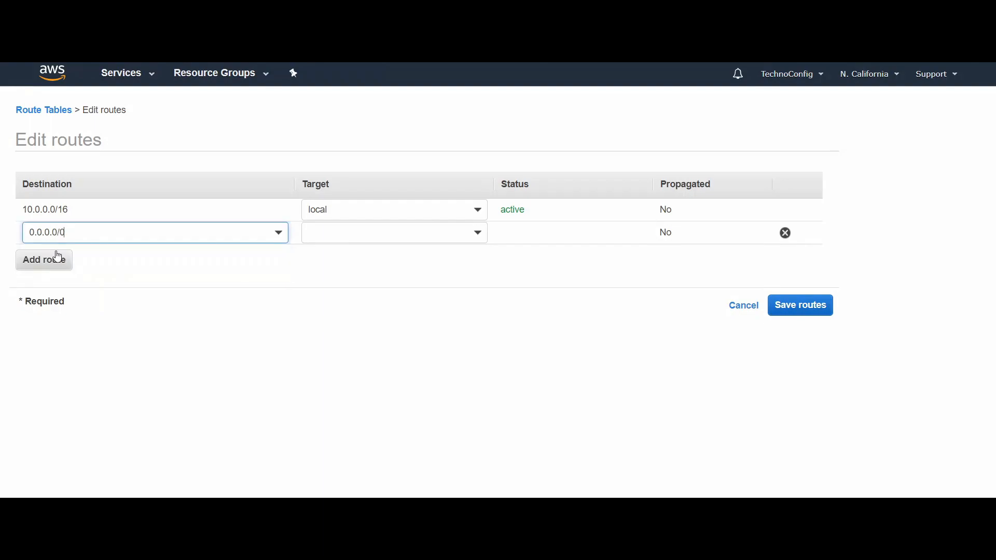
pyautogui.click(398, 234)
pyautogui.write('gw')
pyautogui.press('BackSpace')
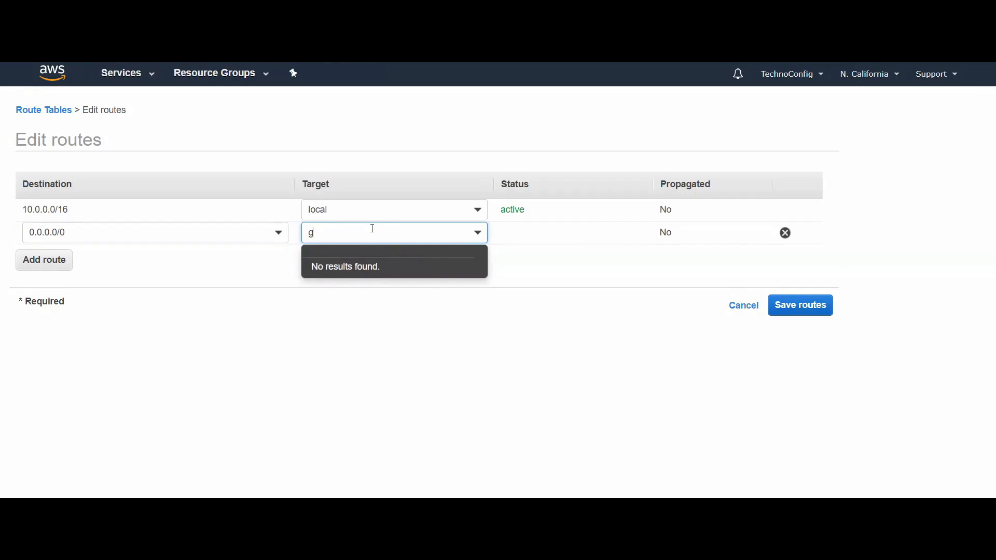
pyautogui.write('igw')
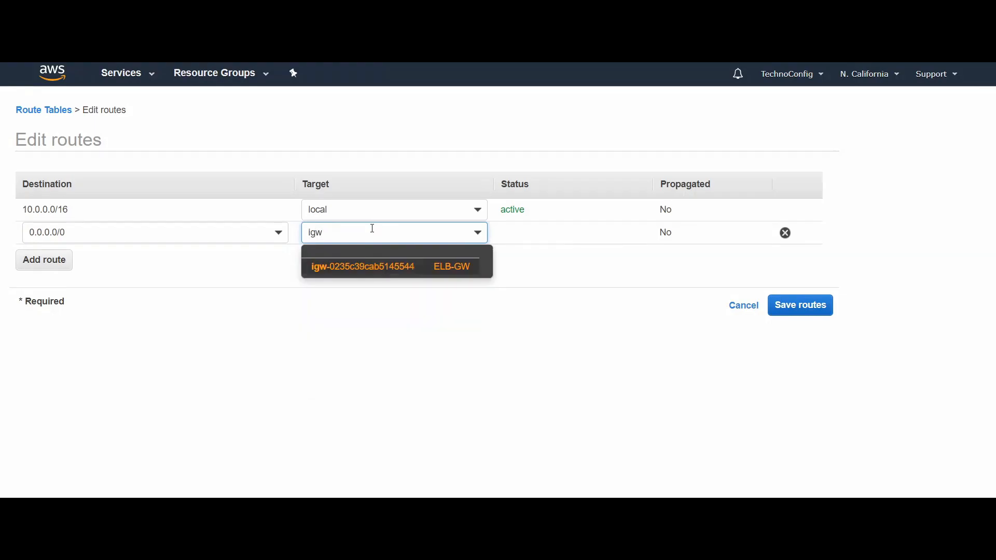
pyautogui.click(400, 266)
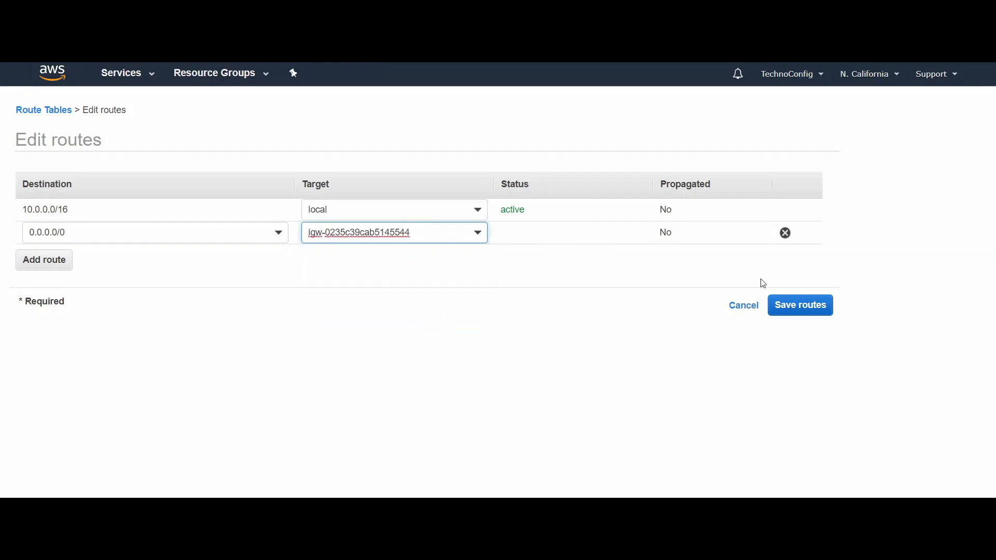
pyautogui.click(790, 310)
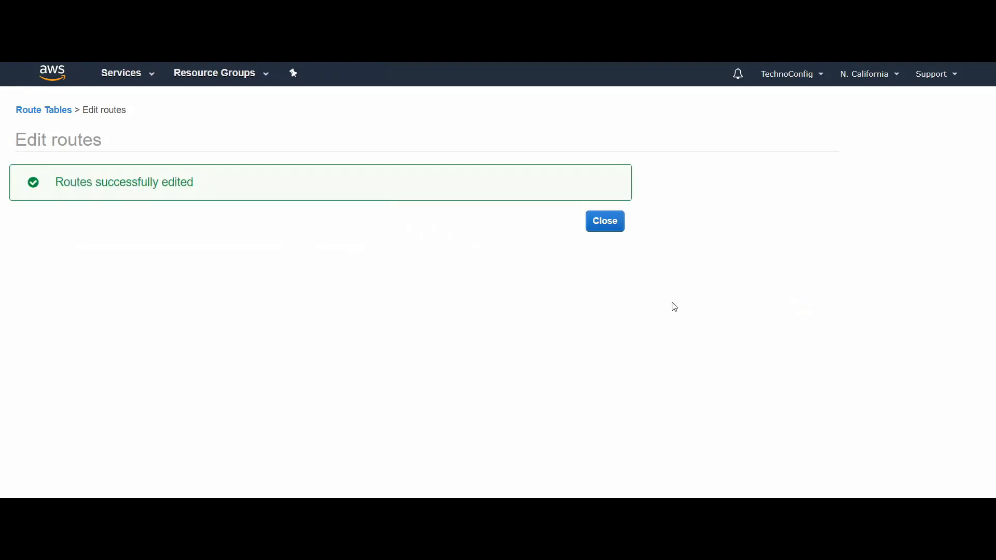
pyautogui.click(607, 221)
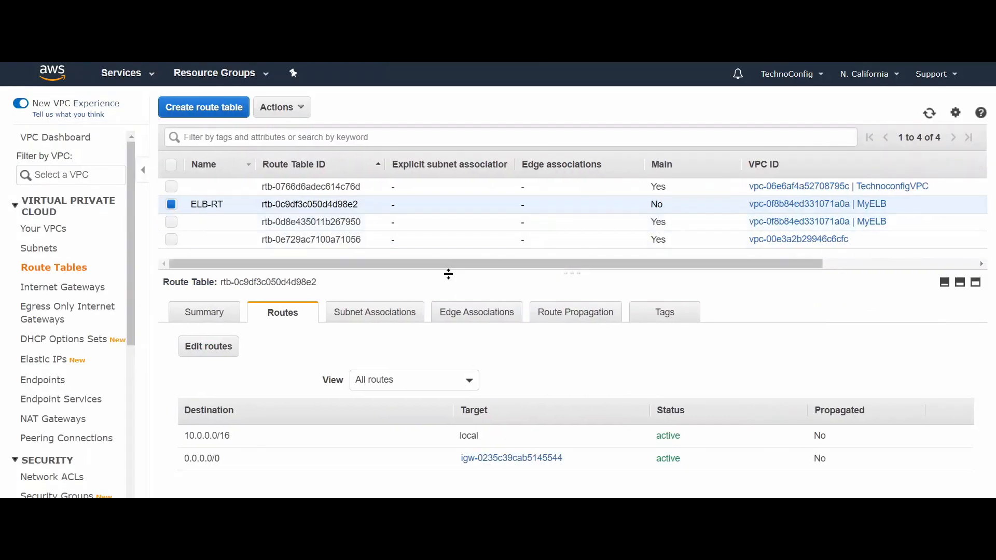
# Step: Associate Public-subnet1 and Public-subnet2 with the ELB-RT route table and save the associations
pyautogui.click(357, 319)
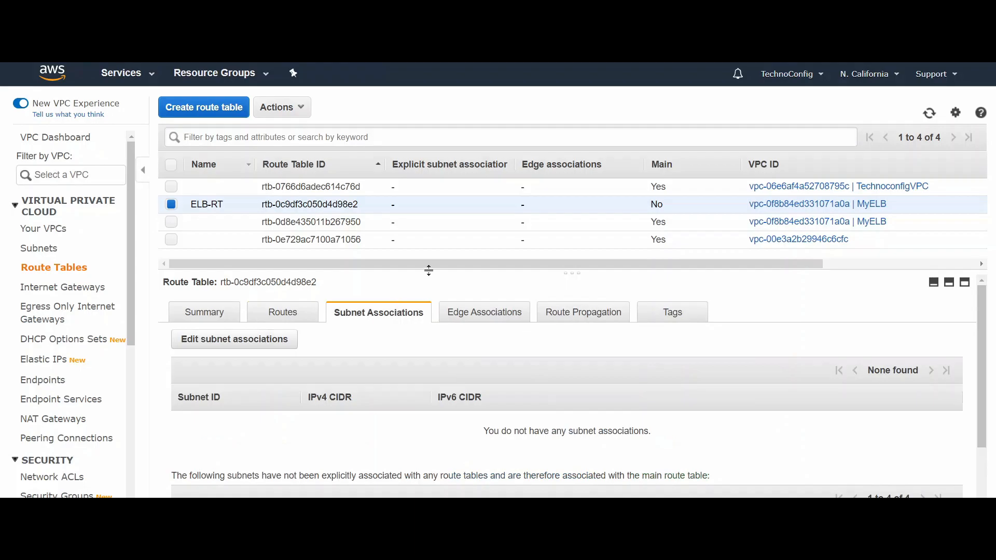
pyautogui.moveTo(429, 267); pyautogui.dragTo(458, 179)
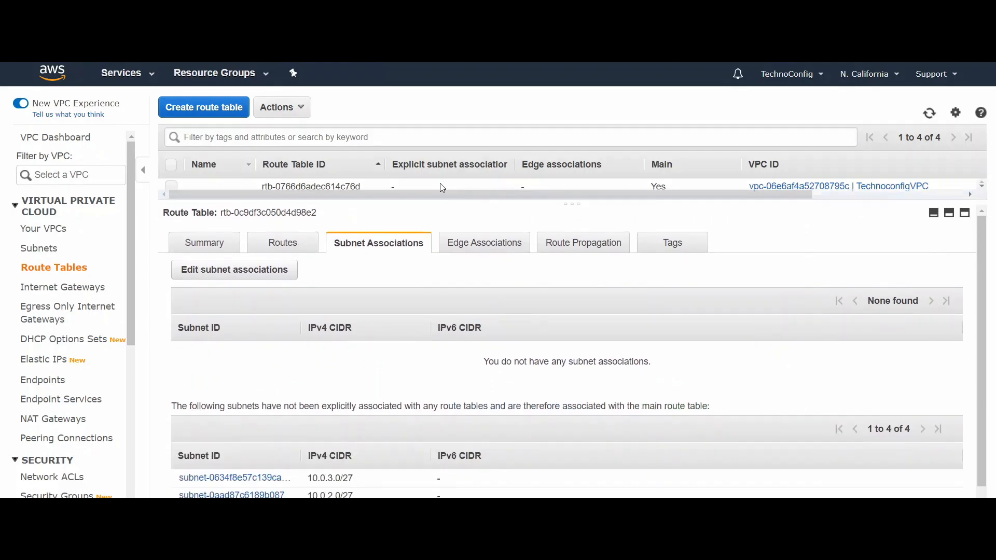
pyautogui.click(212, 274)
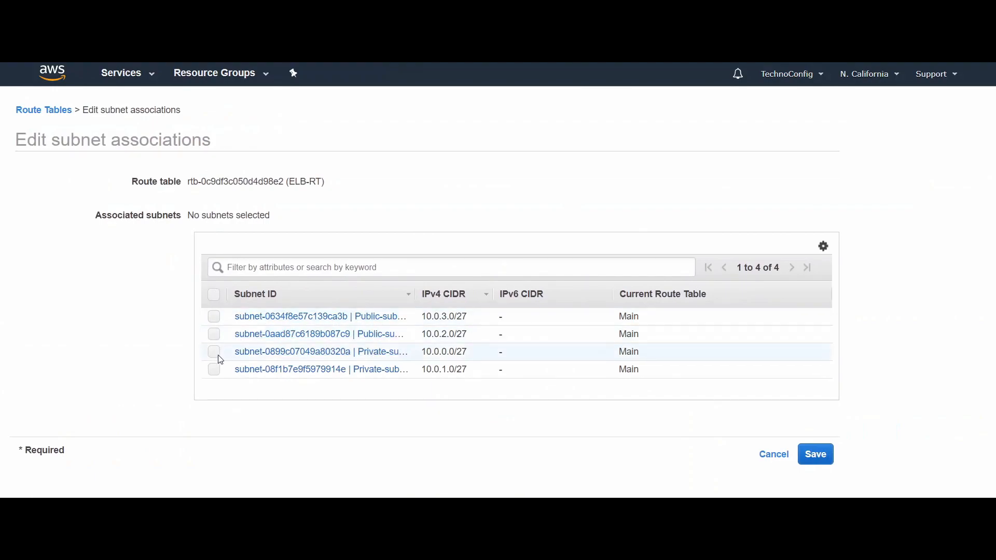
pyautogui.moveTo(415, 294); pyautogui.dragTo(491, 292)
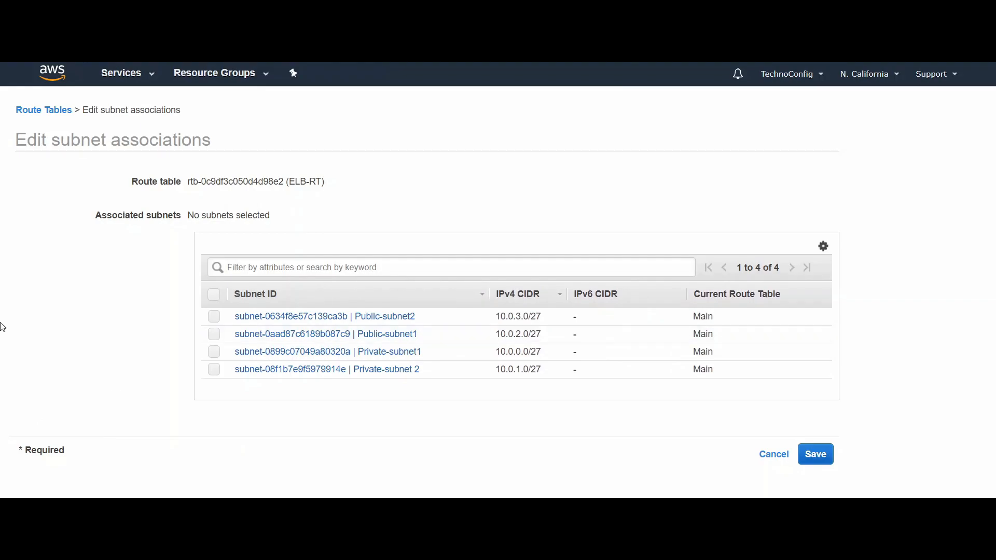
pyautogui.click(214, 318)
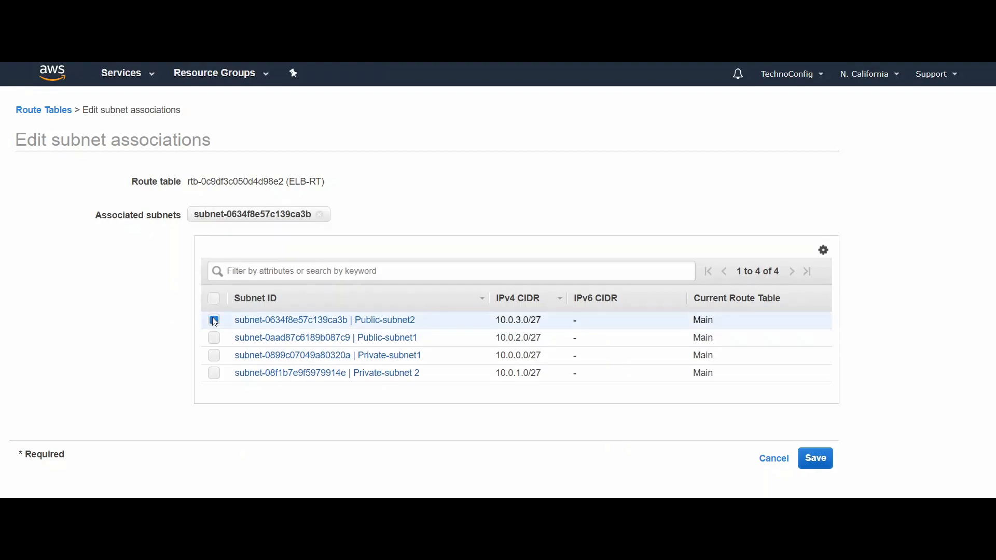
pyautogui.click(214, 338)
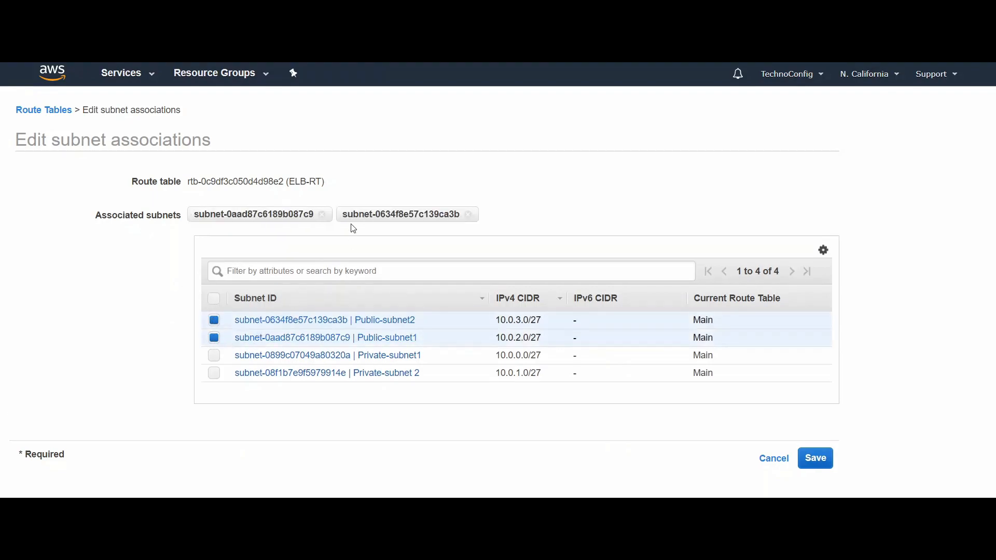
pyautogui.click(826, 466)
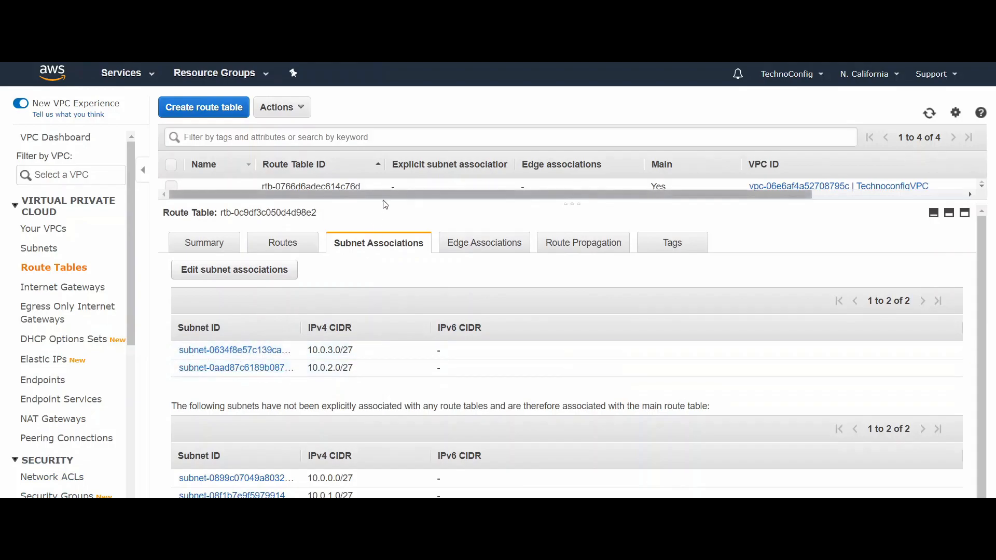
# Step: Review the ELB-RT summary and check its local route and the internet gateway route
pyautogui.moveTo(382, 205); pyautogui.dragTo(379, 269)
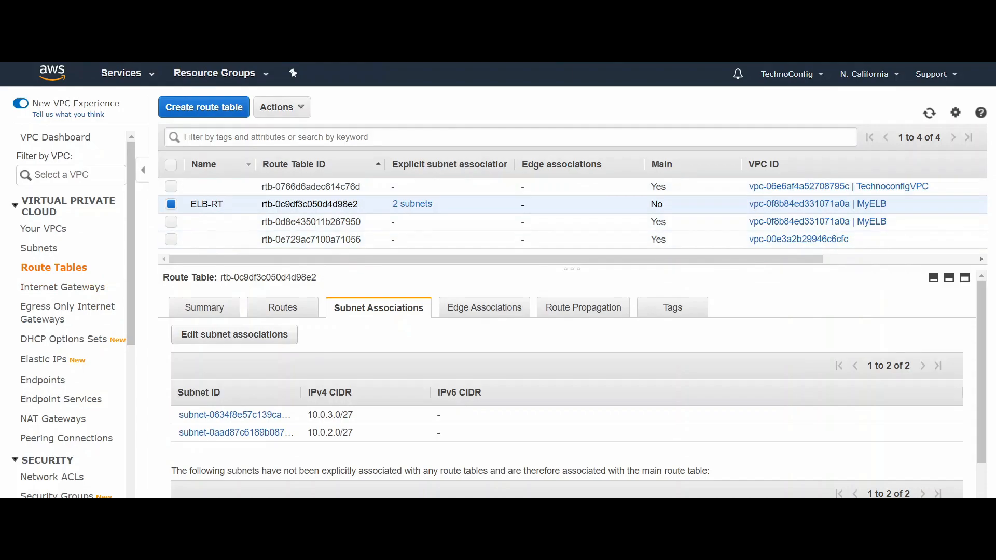
pyautogui.click(218, 306)
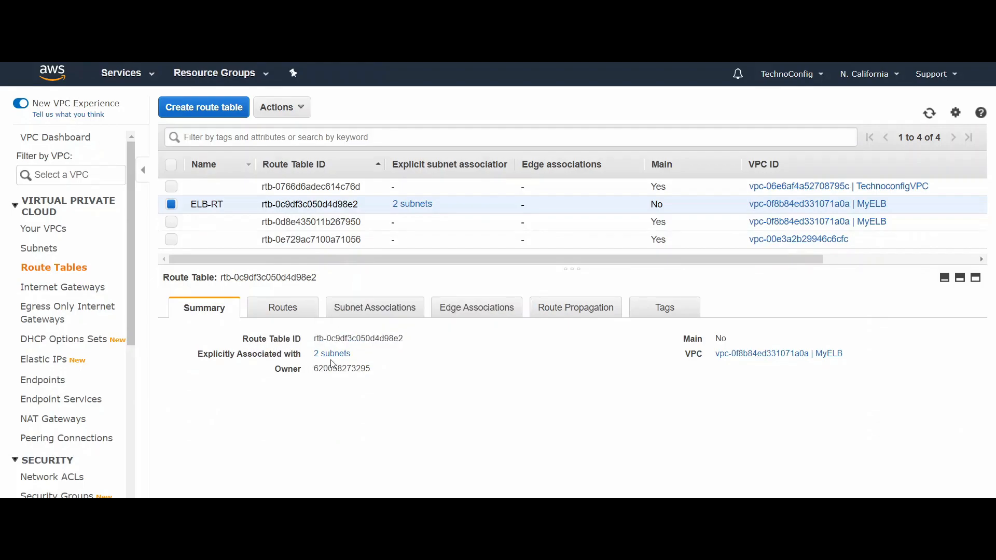
pyautogui.click(294, 316)
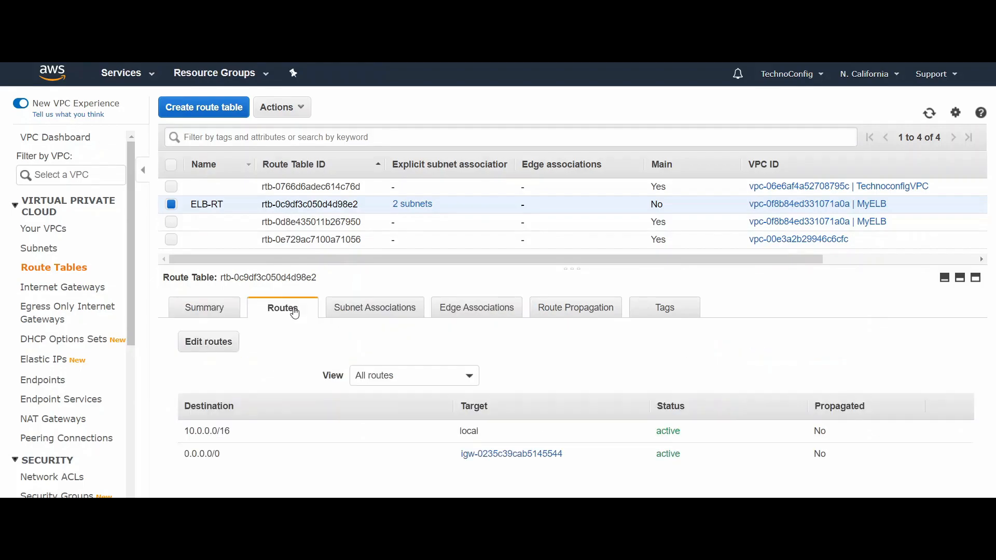
pyautogui.tripleClick(191, 430)
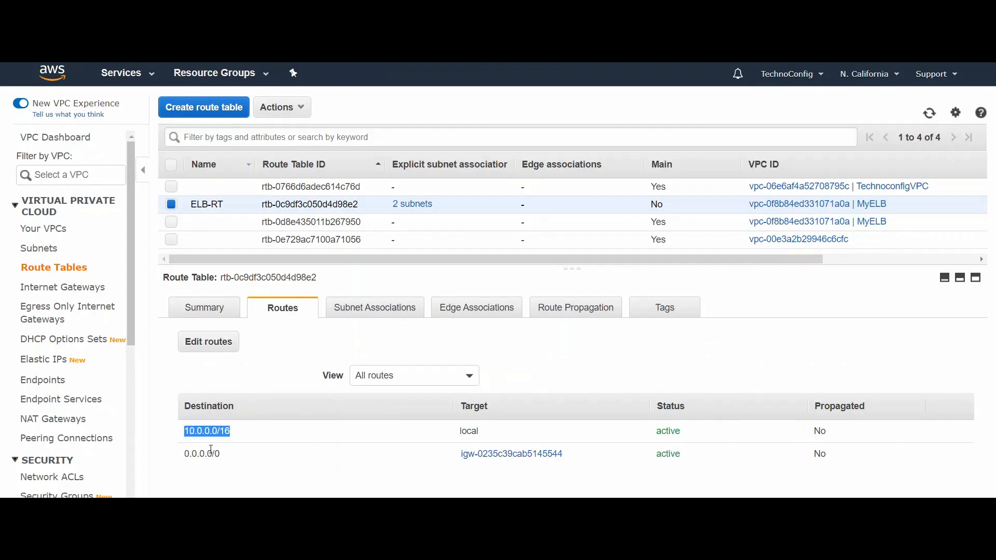
pyautogui.moveTo(187, 453); pyautogui.dragTo(225, 457)
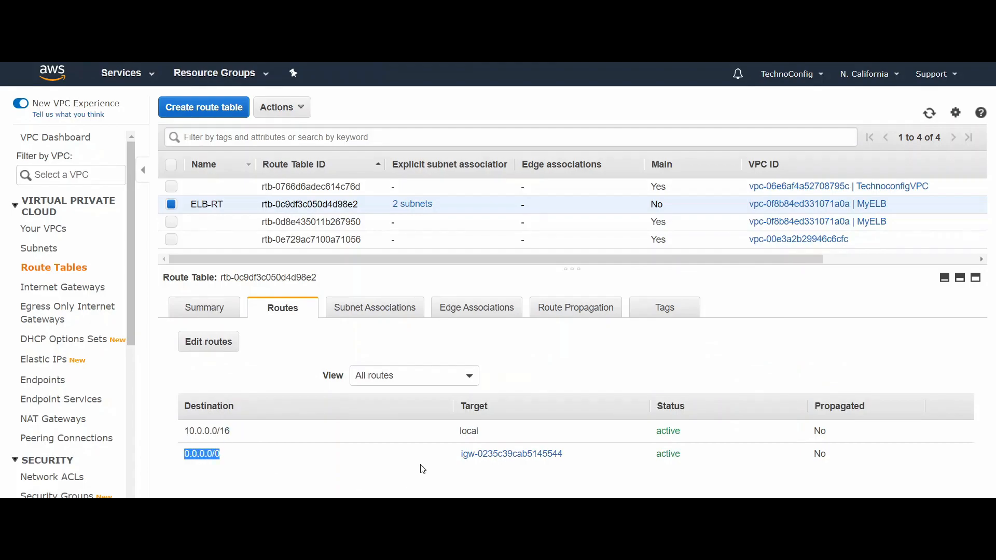
pyautogui.moveTo(459, 454); pyautogui.dragTo(571, 457)
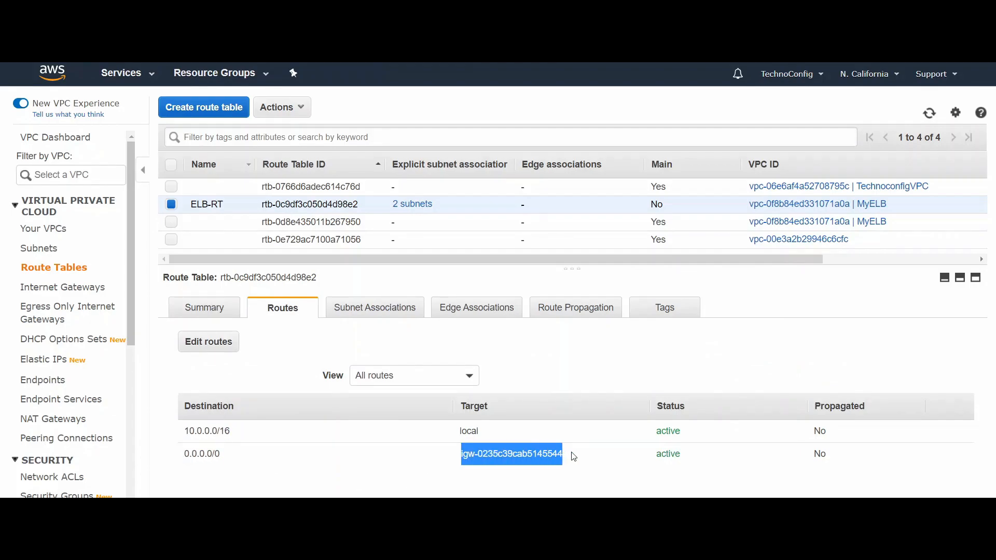
pyautogui.click(573, 456)
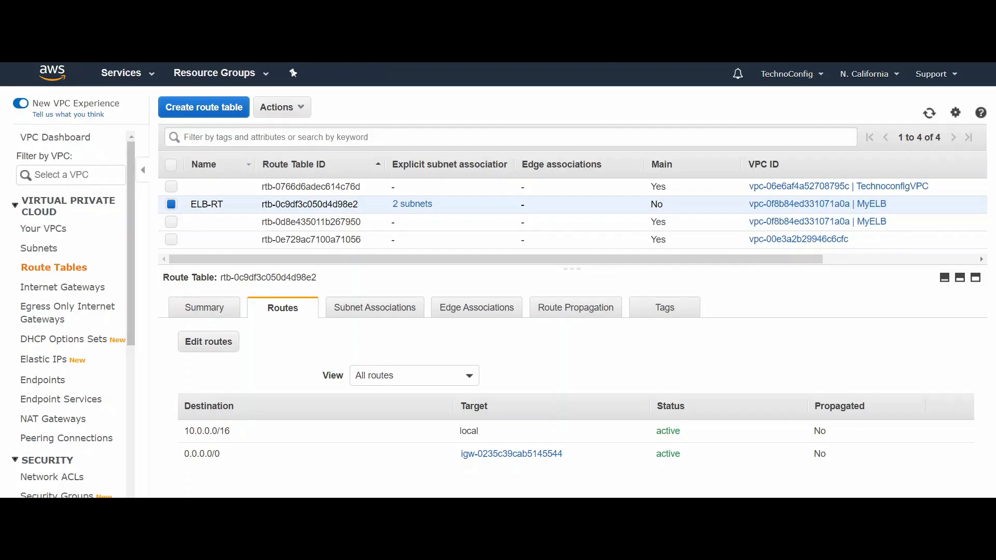
# Step: Go to the EC2 instances and start a new instance launch from the self-owned image Web-Server1-AMI
pyautogui.click(124, 83)
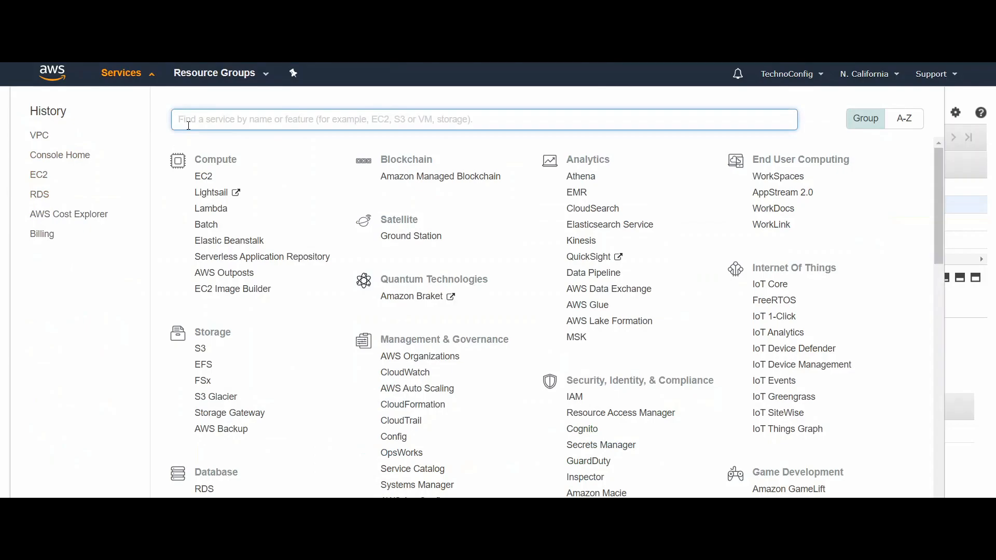
pyautogui.write('ec2')
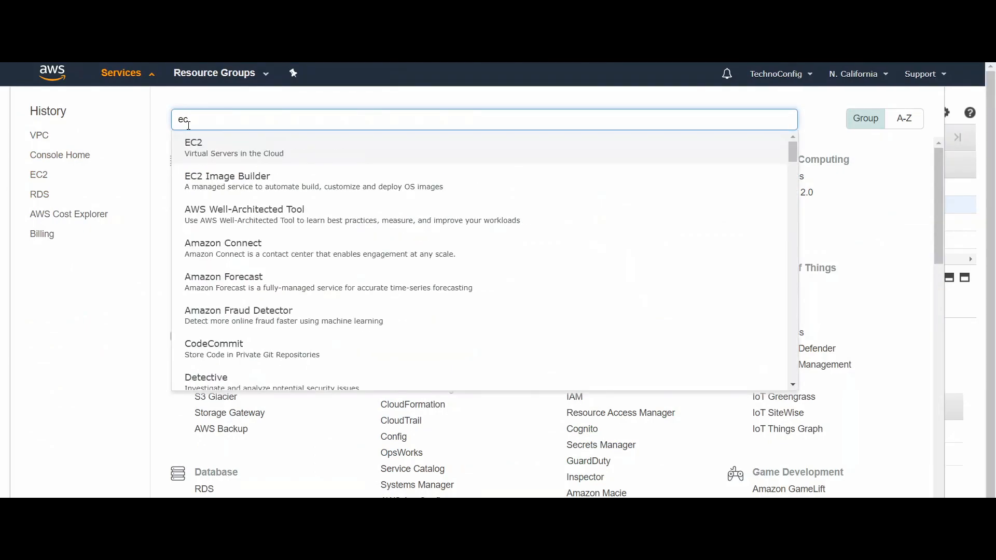
pyautogui.click(205, 146)
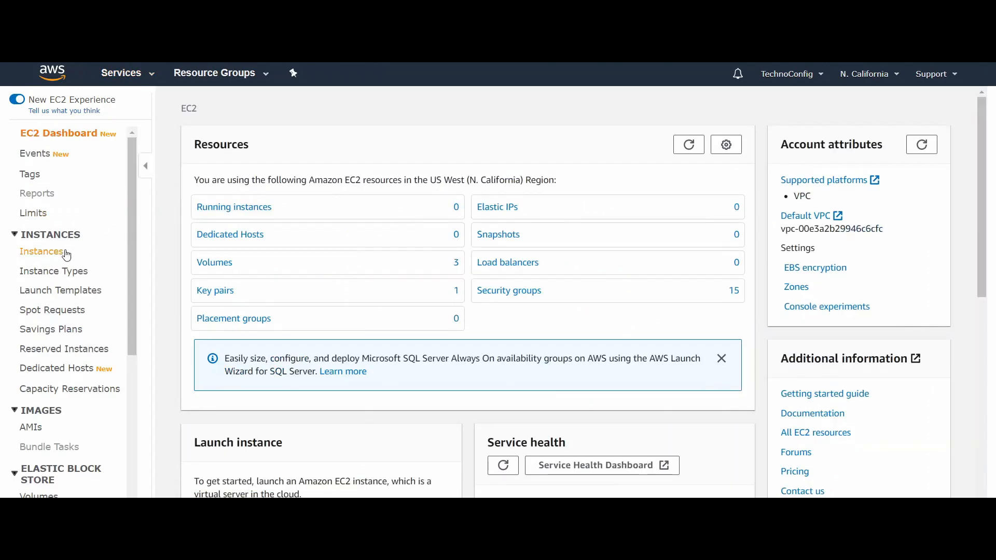
pyautogui.click(48, 256)
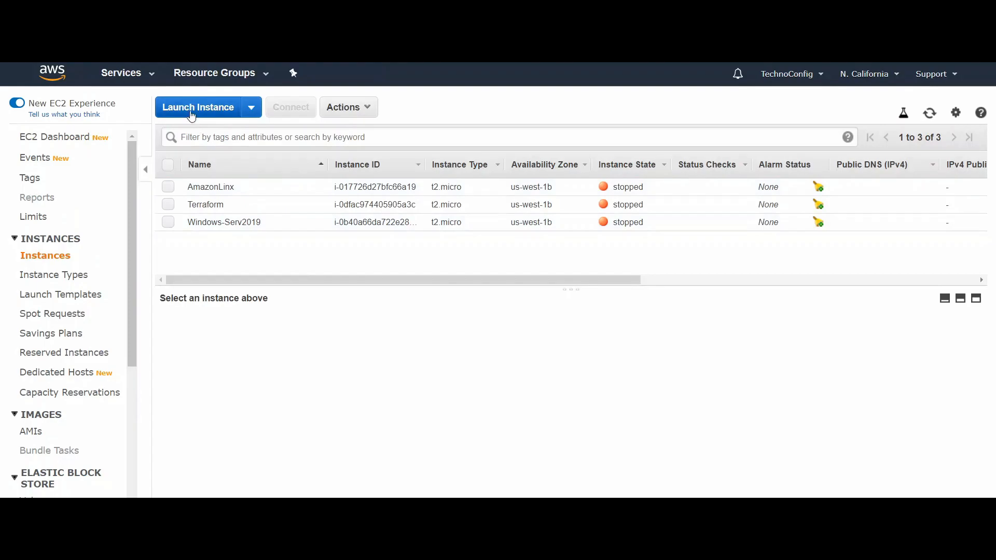
pyautogui.click(191, 115)
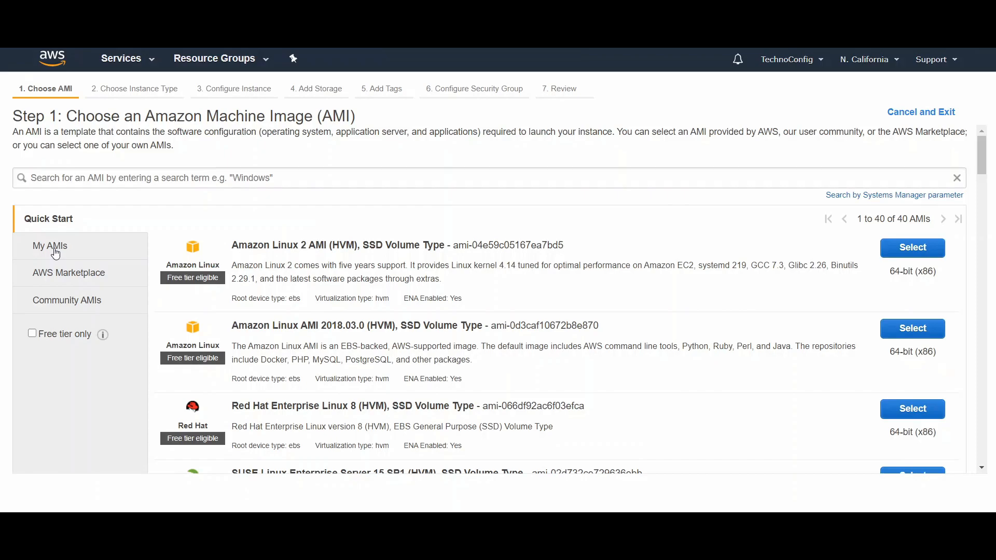
pyautogui.click(55, 253)
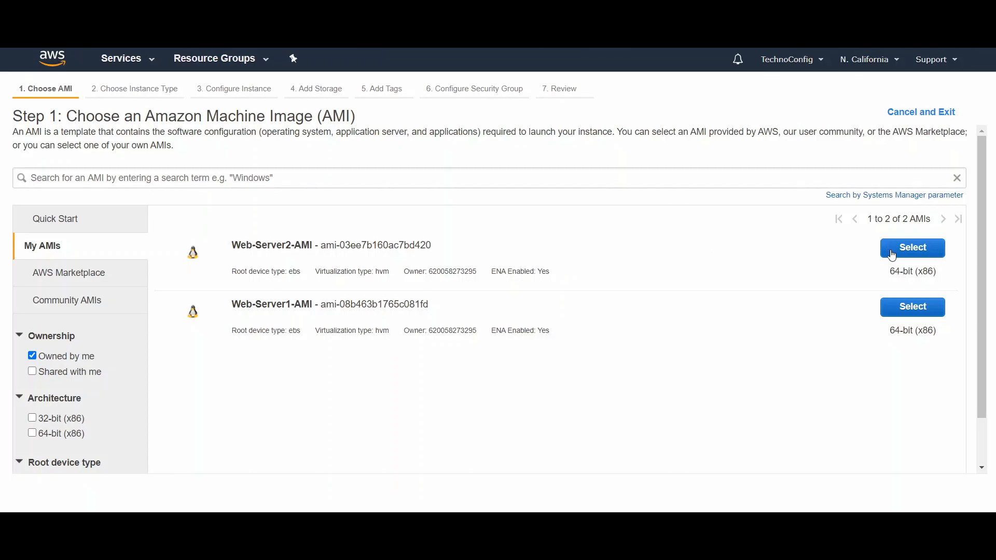
pyautogui.click(900, 315)
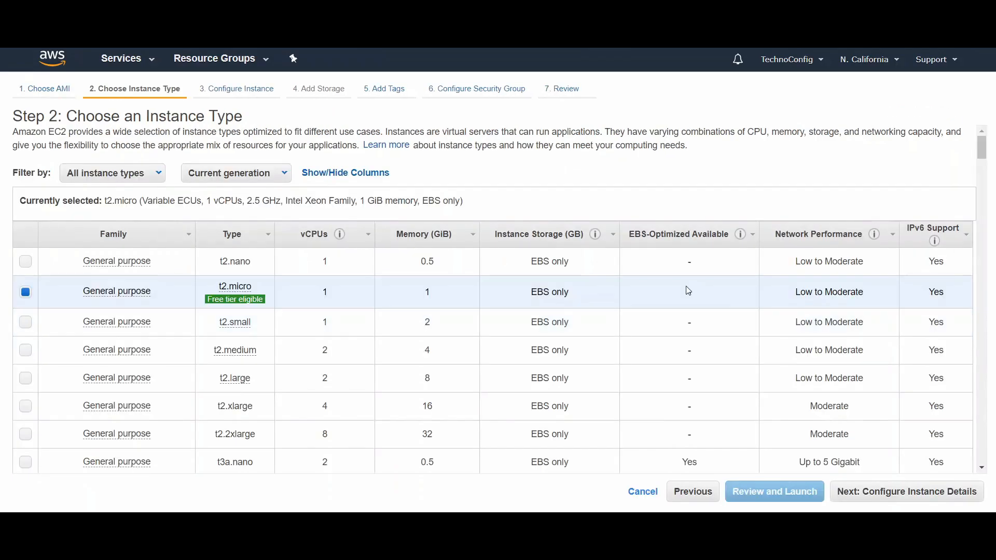
# Step: Keep the t2.micro type and configure the instance with network MyELB, subnet Private-subnet1 and public IP auto-assignment set to Disable
pyautogui.scroll(-1, 634, 273)
pyautogui.scroll(-3, 634, 273)
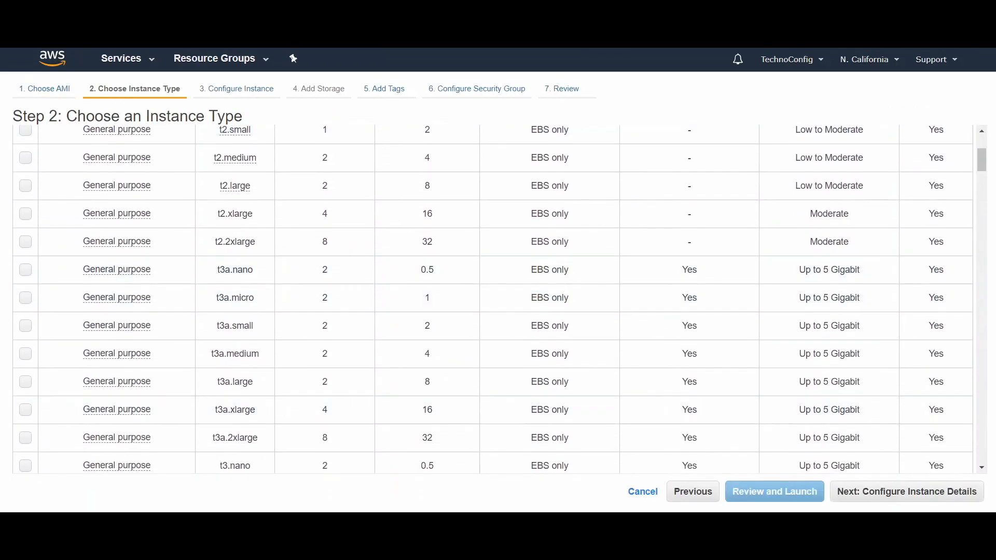
pyautogui.click(883, 496)
pyautogui.click(404, 290)
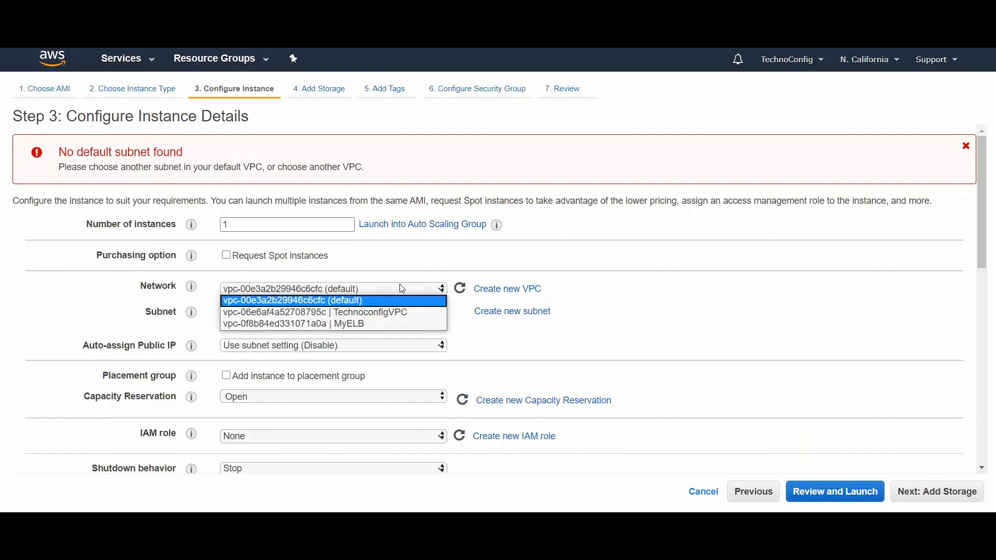
pyautogui.click(353, 325)
pyautogui.click(353, 313)
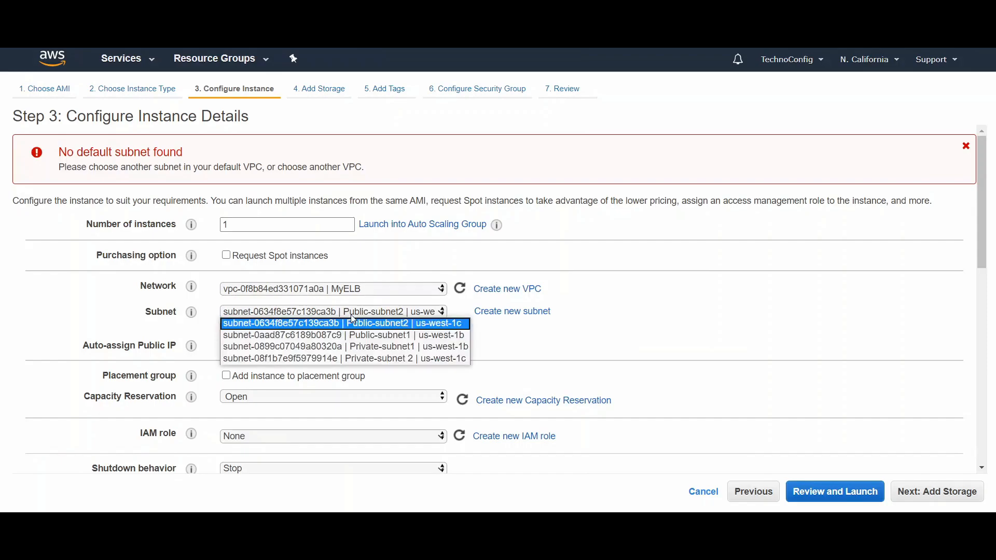
pyautogui.click(354, 347)
pyautogui.click(357, 347)
pyautogui.click(356, 381)
pyautogui.middleClick(668, 295)
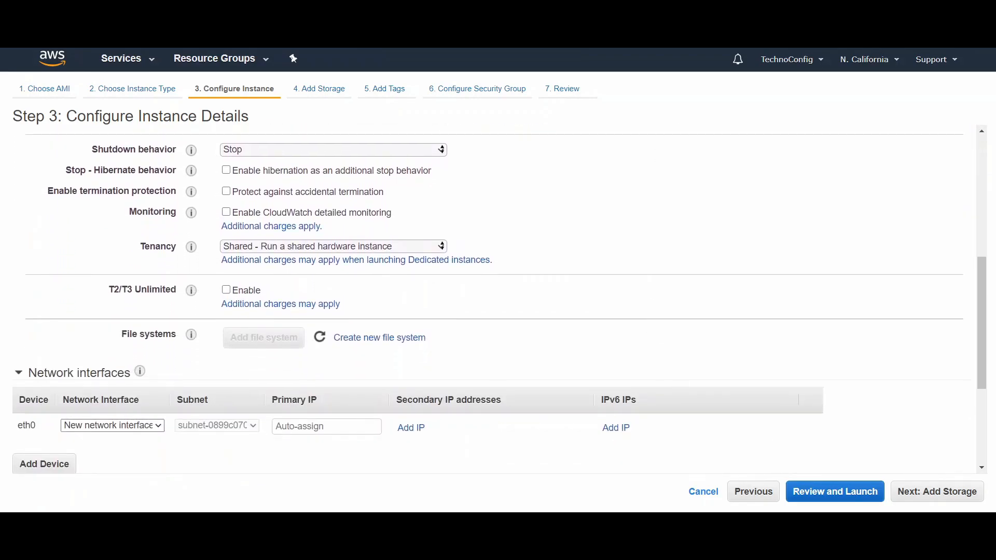
pyautogui.click(932, 490)
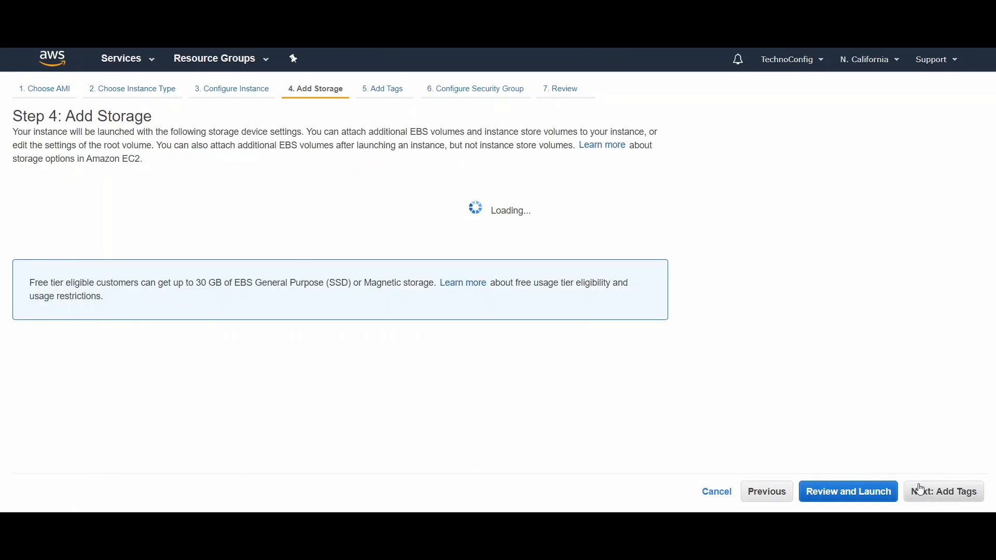
# Step: Keep the default storage and tag the instance with key Name and value Web-Server1
pyautogui.click(929, 492)
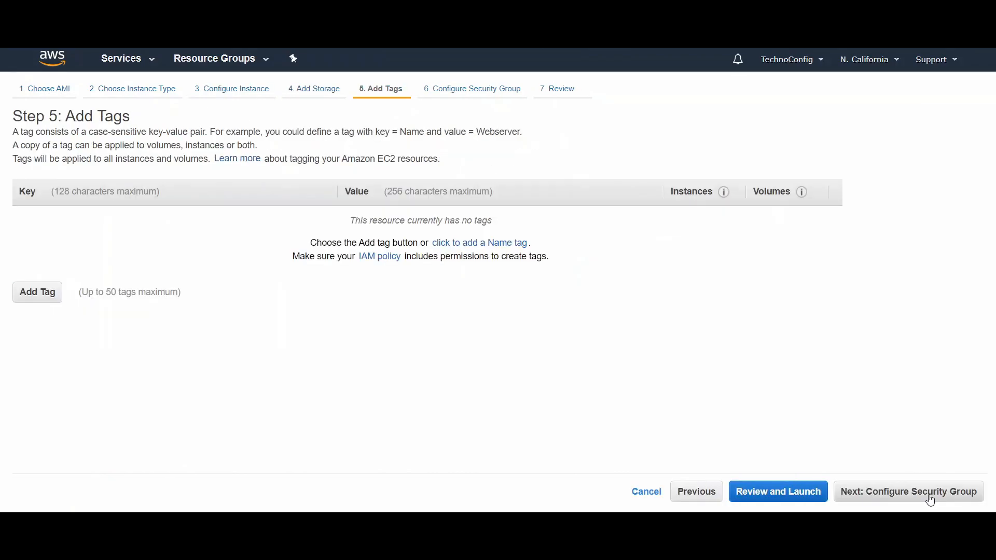
pyautogui.click(61, 291)
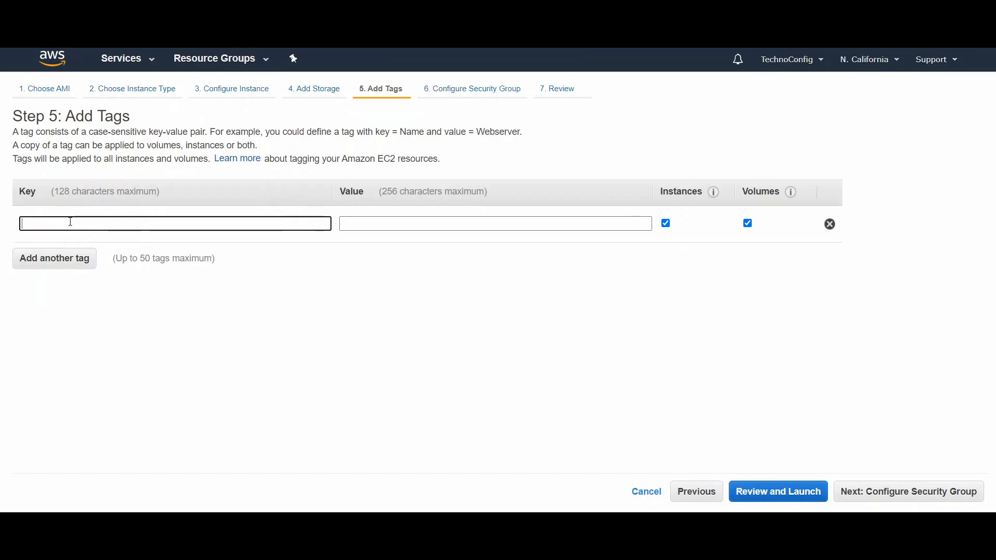
pyautogui.write('Na')
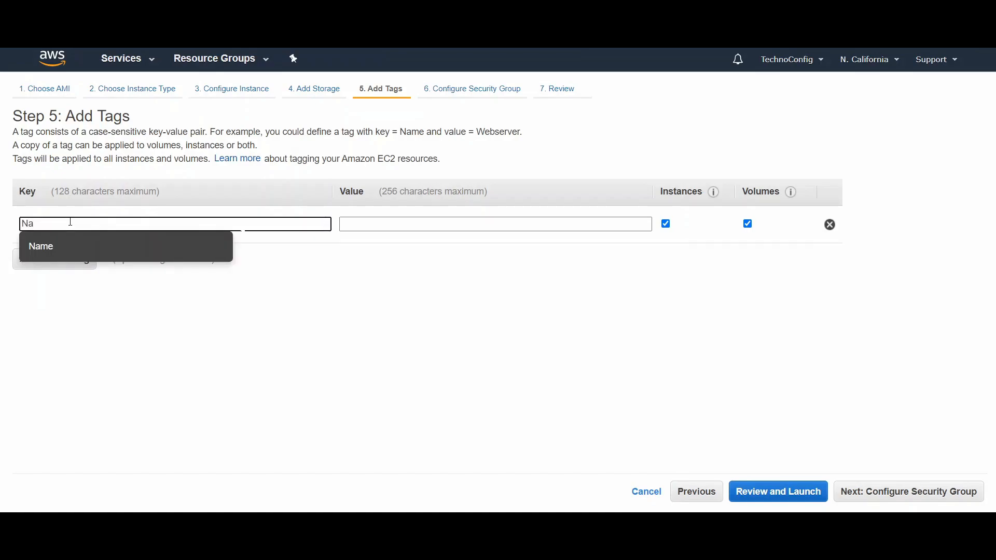
pyautogui.click(118, 257)
pyautogui.click(362, 226)
pyautogui.write('W')
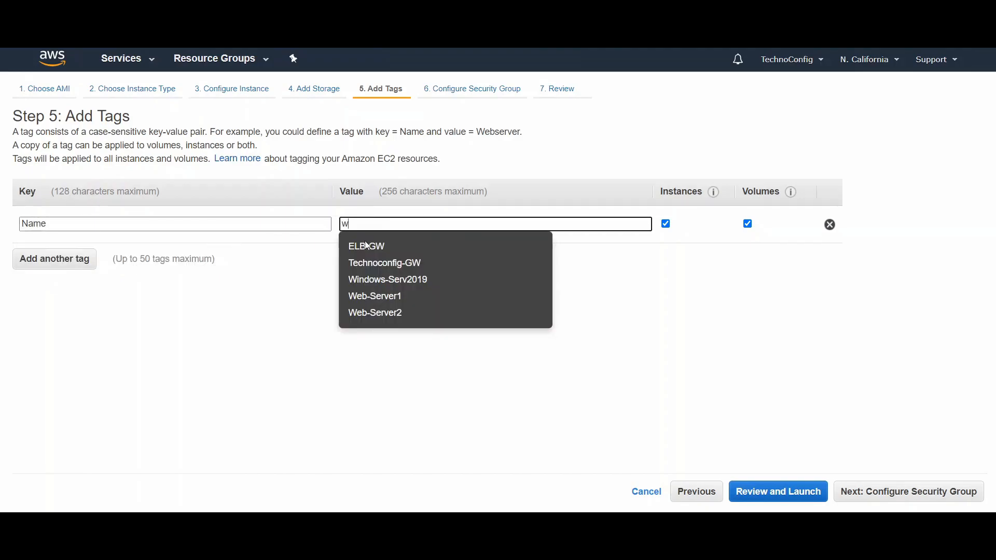
pyautogui.click(385, 298)
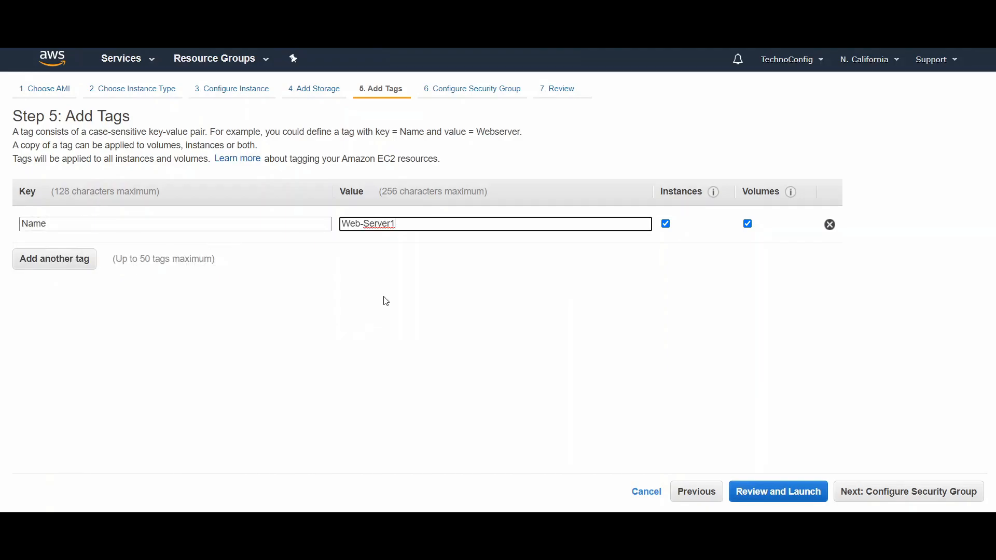
pyautogui.click(928, 503)
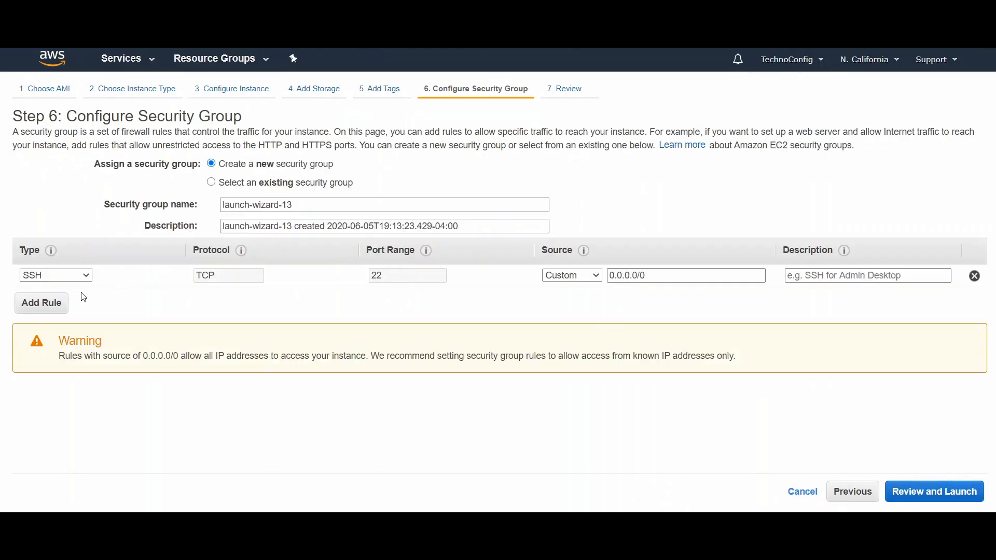
# Step: Replace the SSH rule in the new security group with an HTTP rule and proceed to the launch review
pyautogui.click(975, 276)
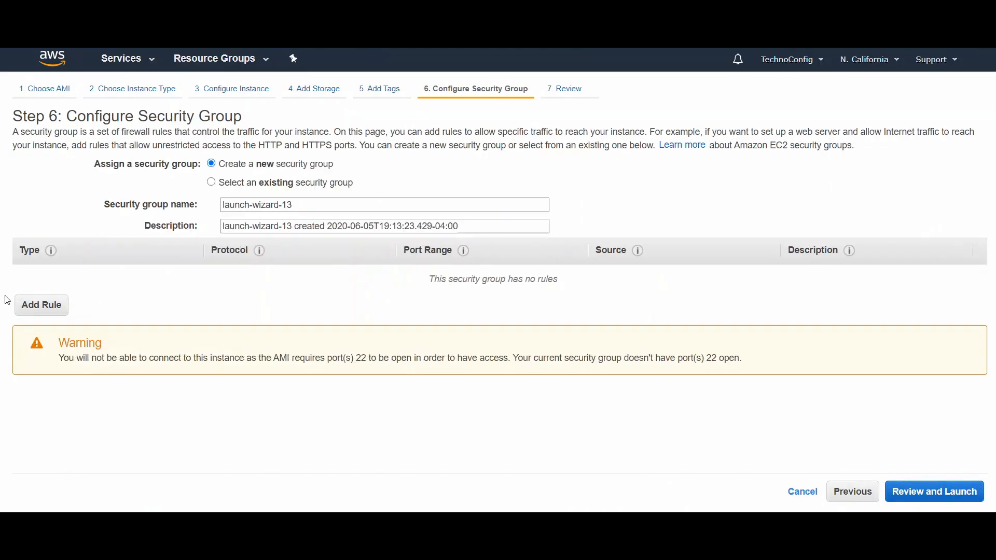
pyautogui.click(41, 306)
pyautogui.click(56, 274)
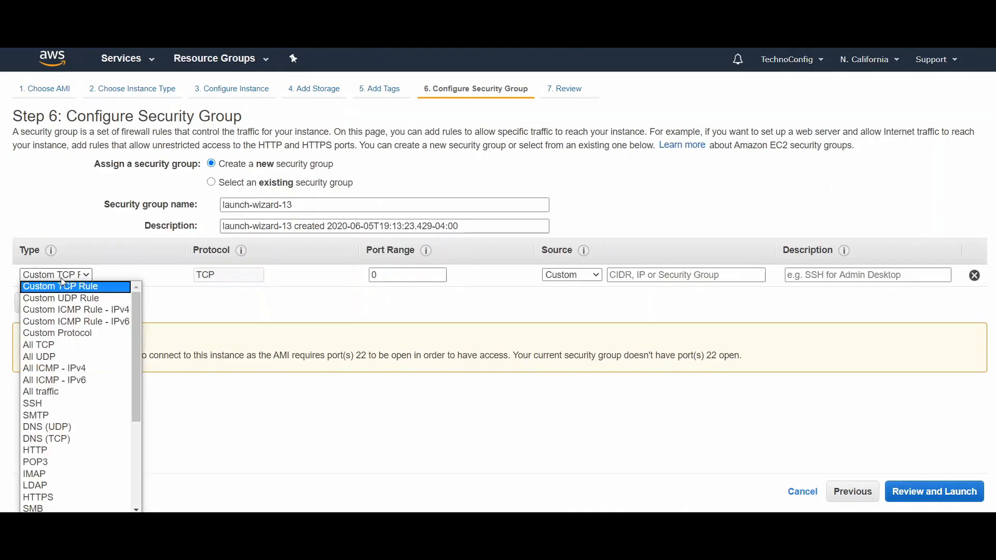
pyautogui.click(44, 452)
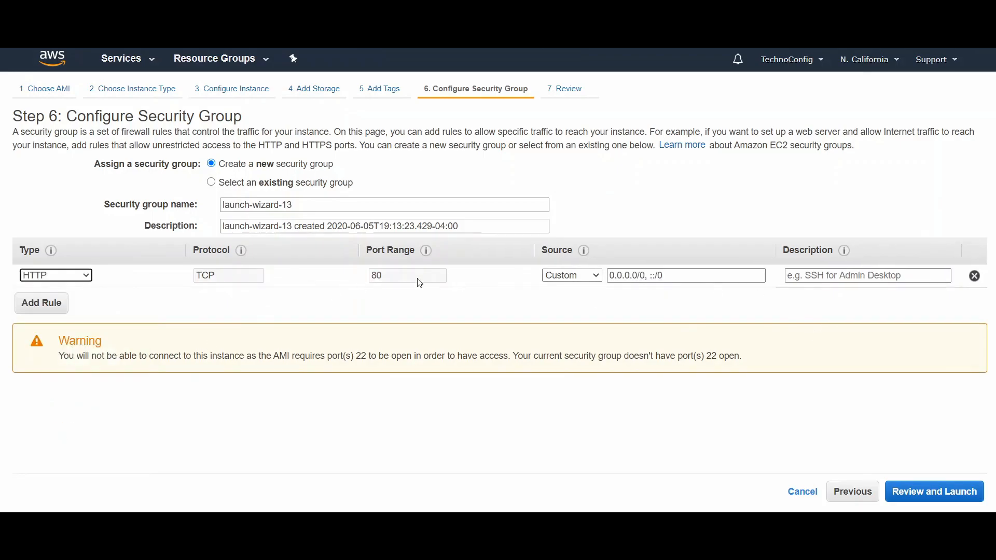
pyautogui.click(925, 499)
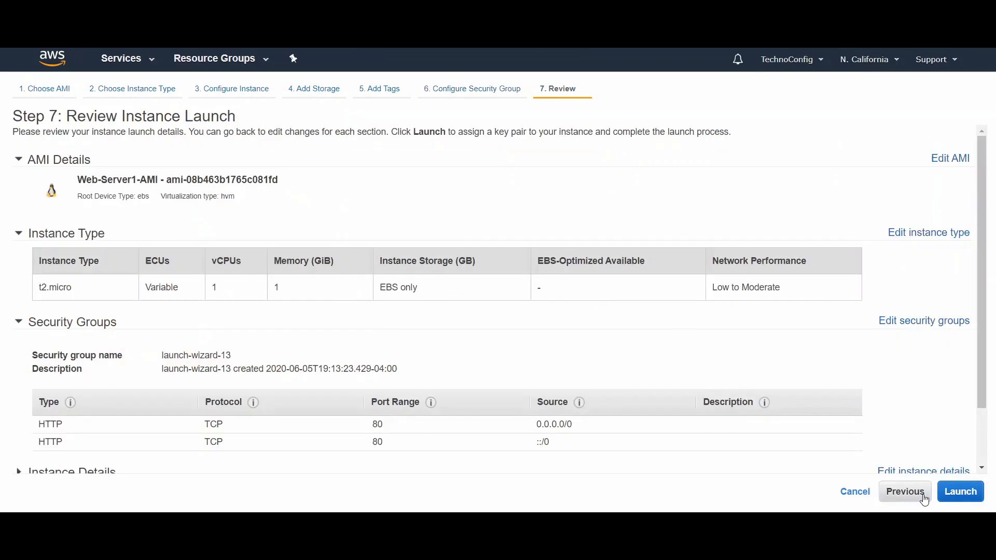
# Step: Launch the Web-Server1 instance with the existing key pair TechnoConfig, acknowledging access to its private key file
pyautogui.click(959, 493)
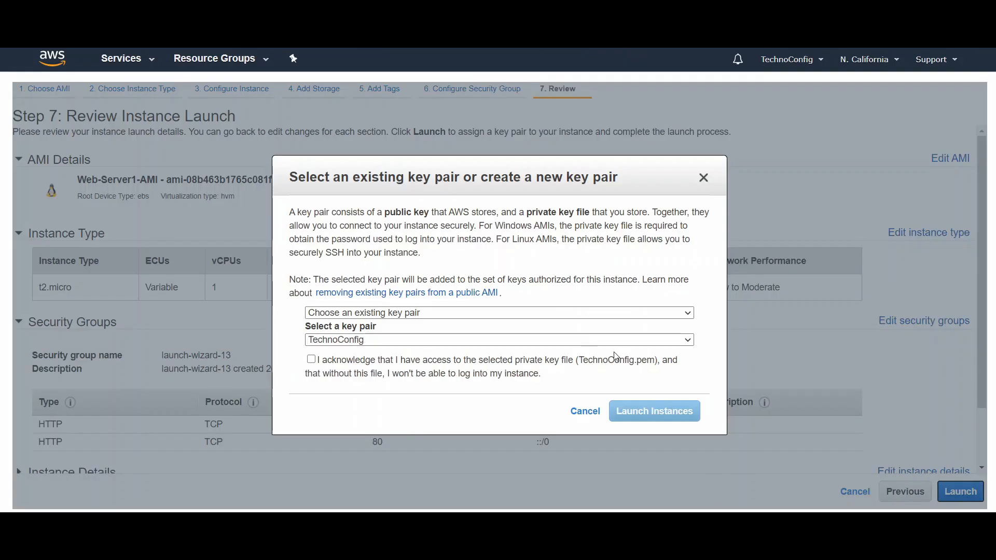
pyautogui.click(357, 360)
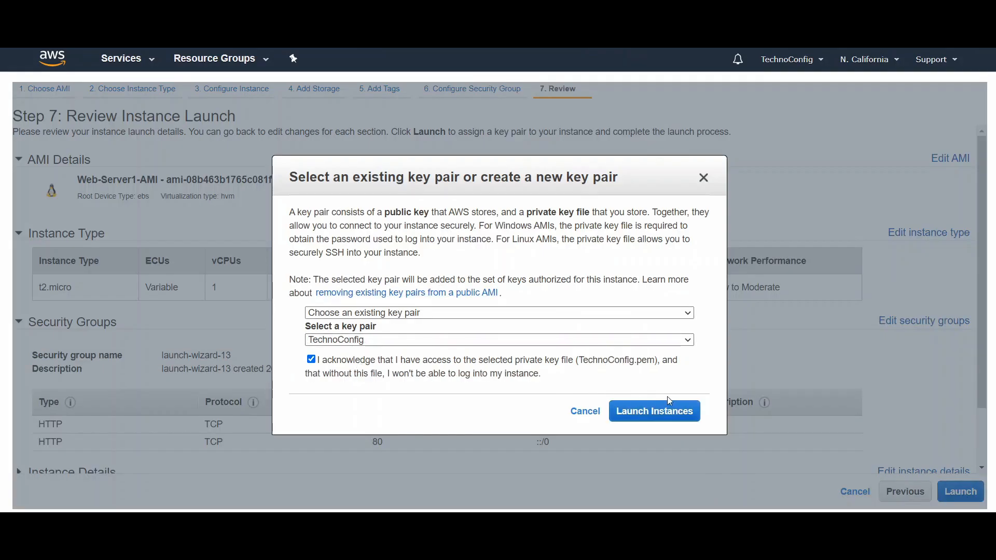
pyautogui.click(433, 313)
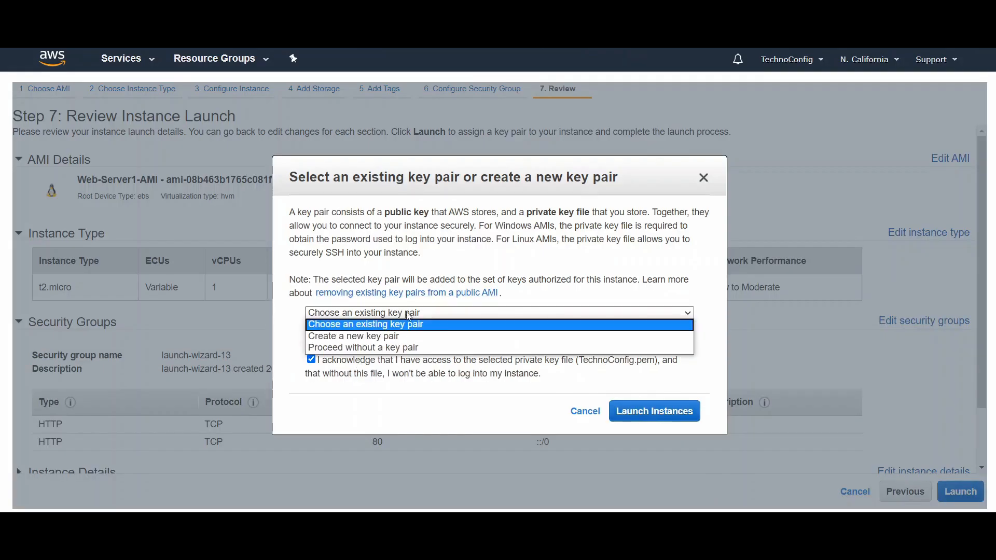
pyautogui.click(366, 324)
pyautogui.click(646, 411)
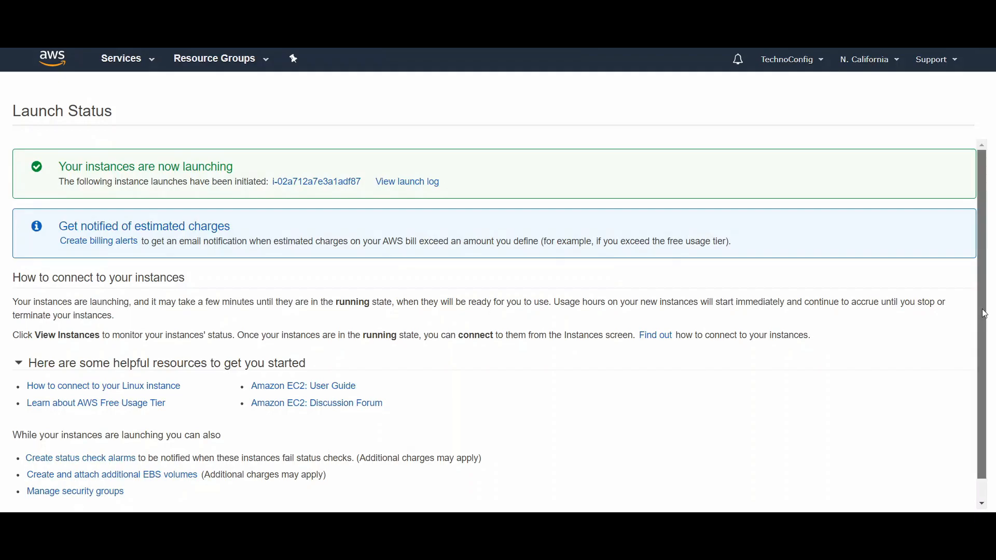
# Step: Return to the instances list and start another instance launch from the self-owned image Web-Server2-AMI
pyautogui.scroll(-1, 981, 322)
pyautogui.click(932, 499)
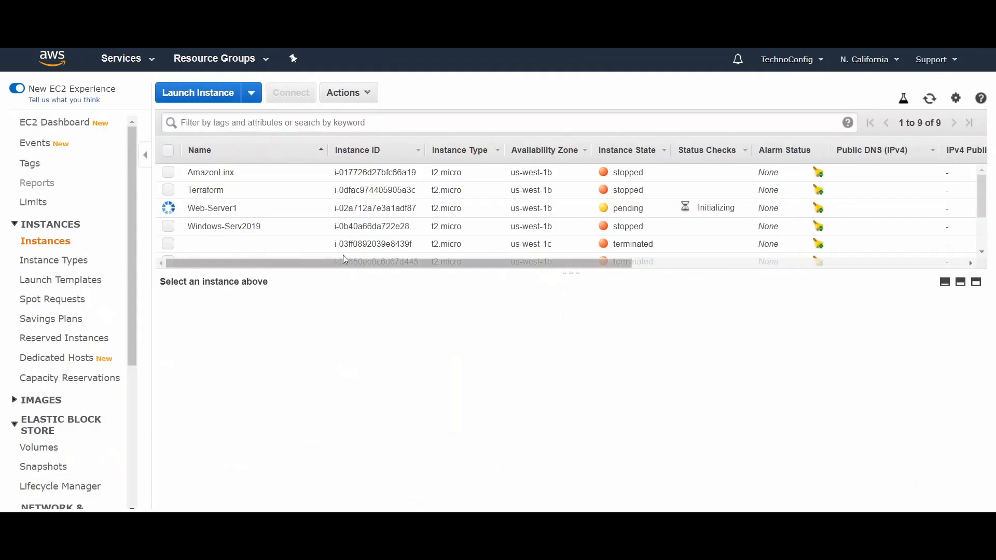
pyautogui.click(187, 99)
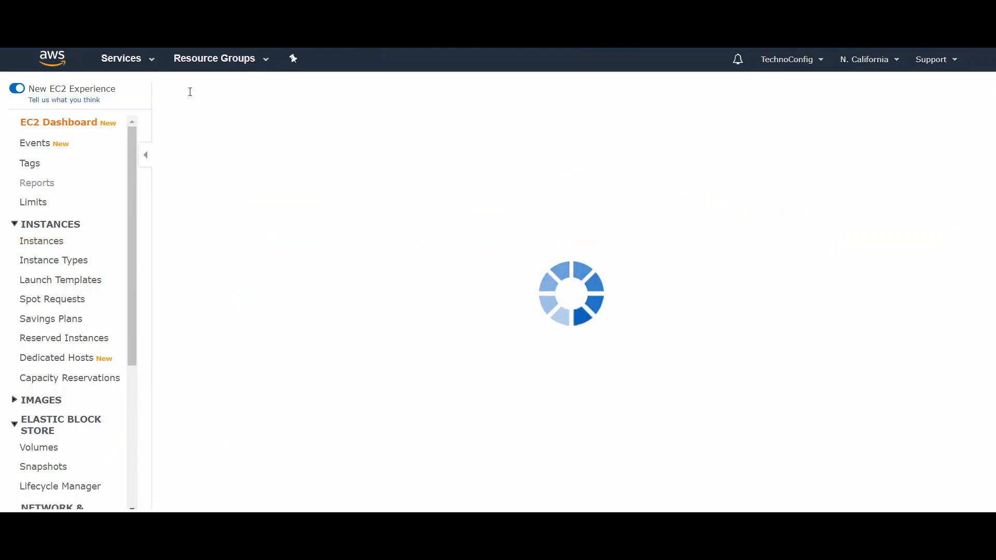
pyautogui.click(65, 254)
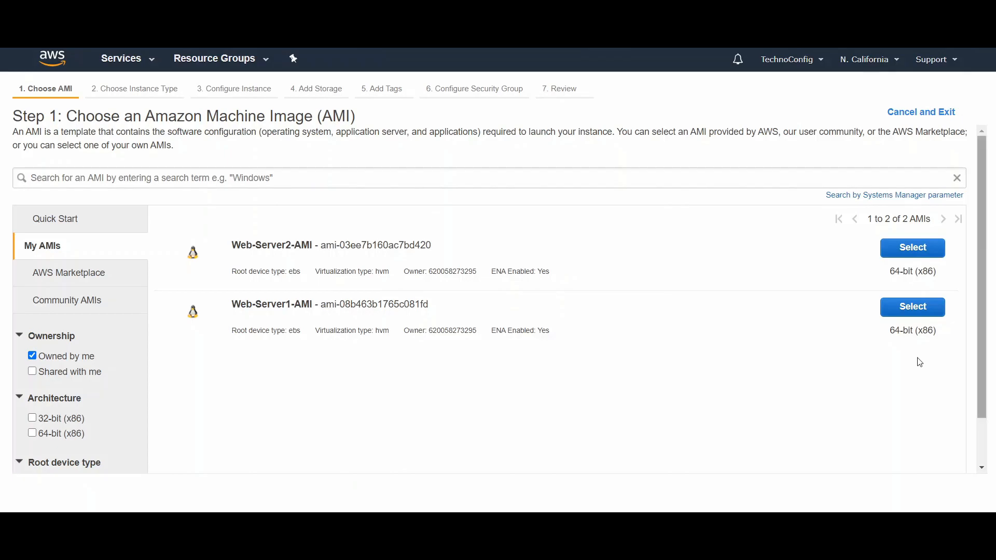
pyautogui.click(903, 253)
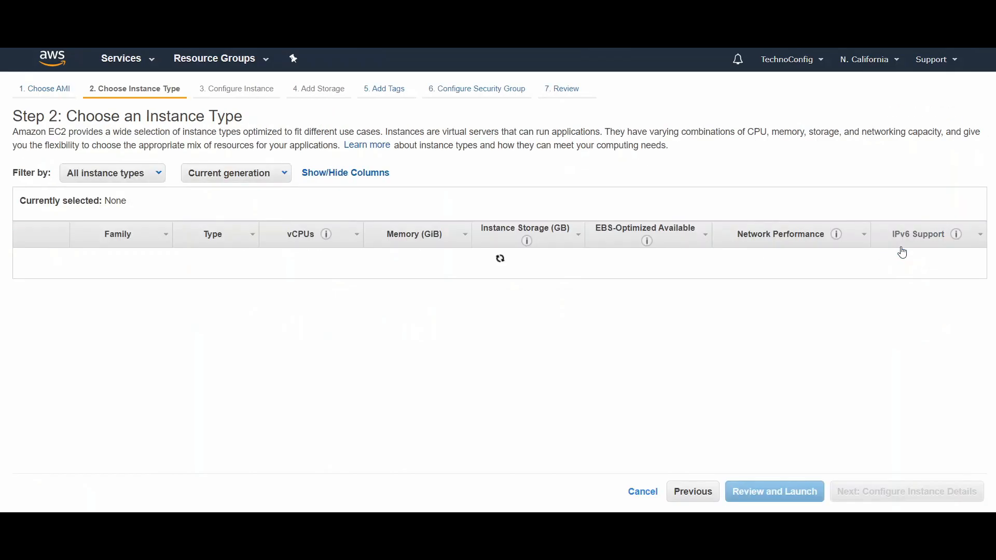
# Step: Keep t2.micro and configure the second instance with network MyELB, subnet Private-subnet 2 and public IP auto-assignment set to Disable
pyautogui.scroll(-3, 677, 318)
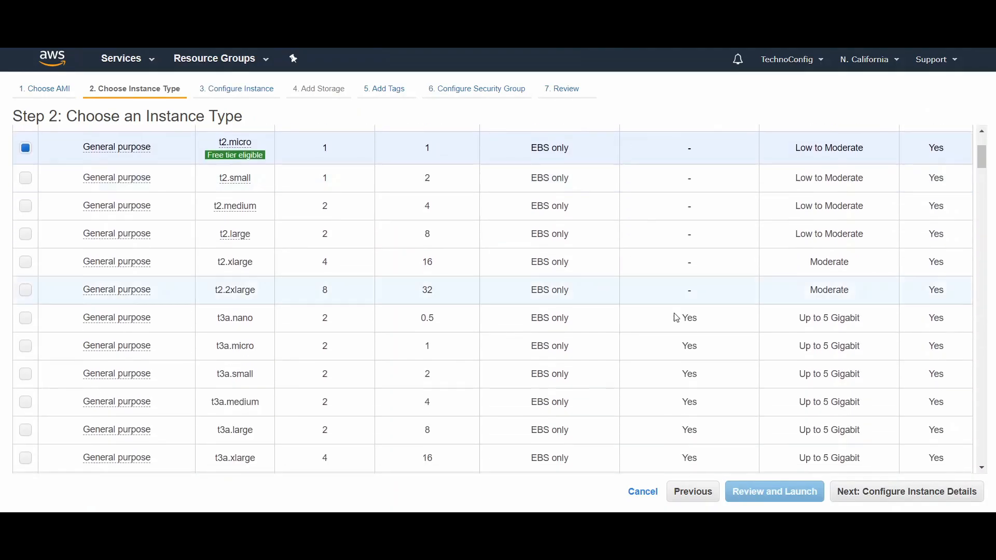
pyautogui.click(884, 492)
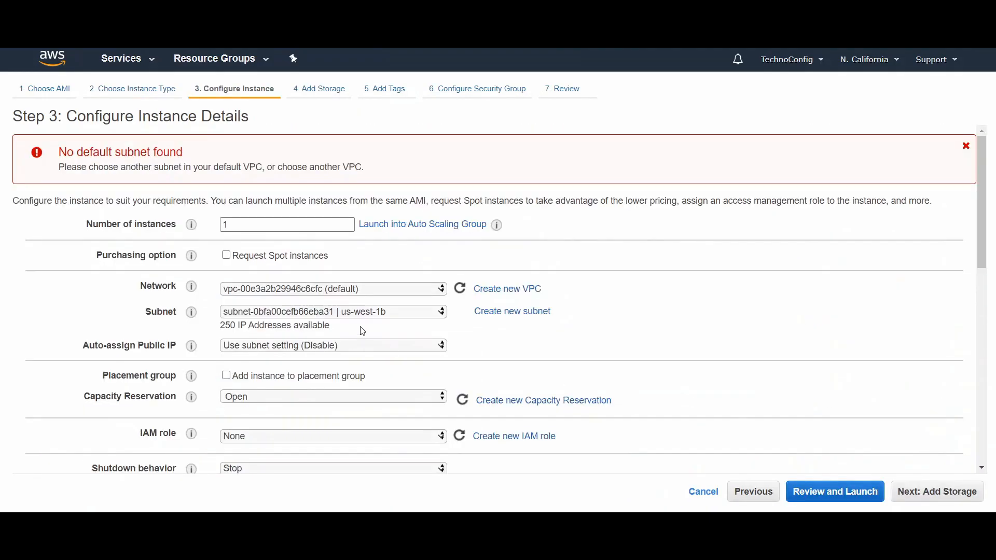
pyautogui.click(342, 290)
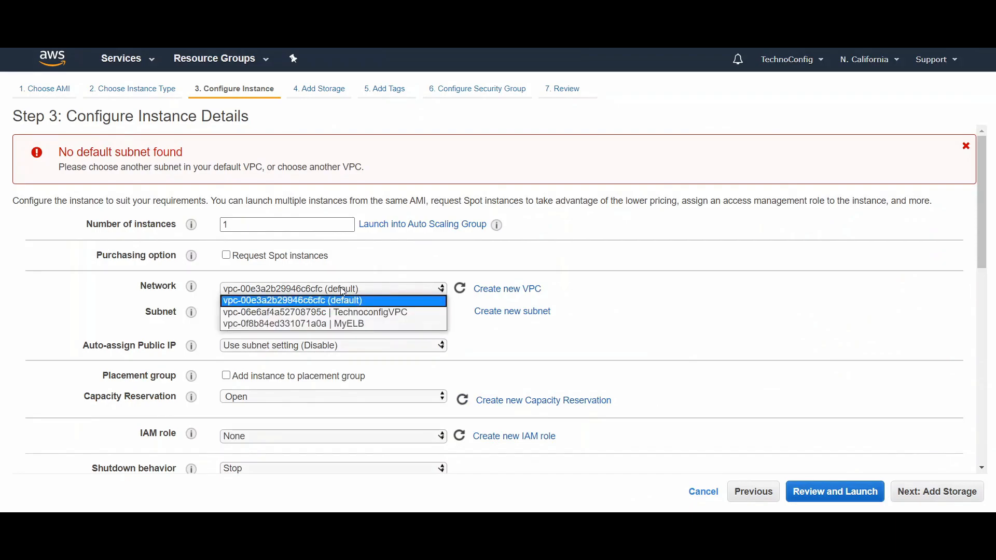
pyautogui.click(338, 325)
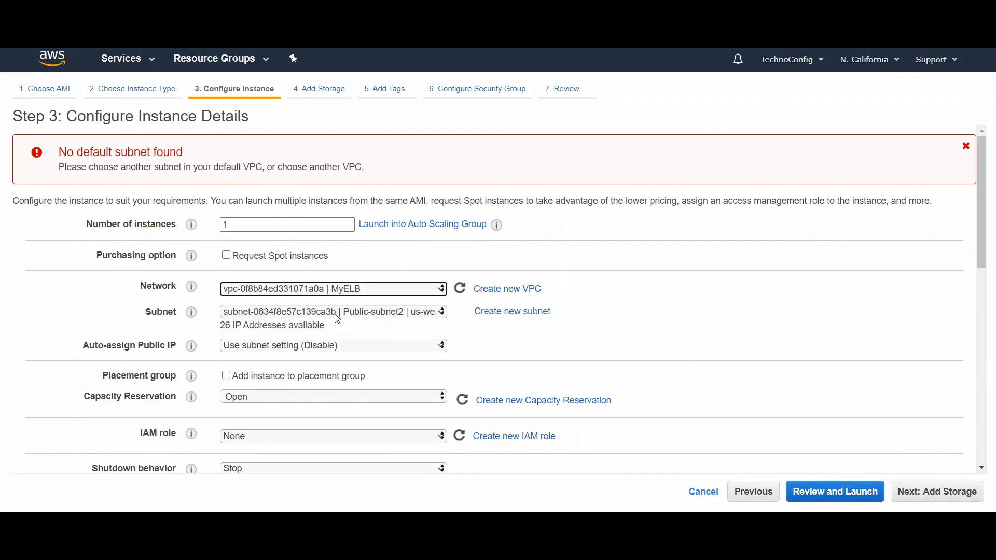
pyautogui.click(337, 313)
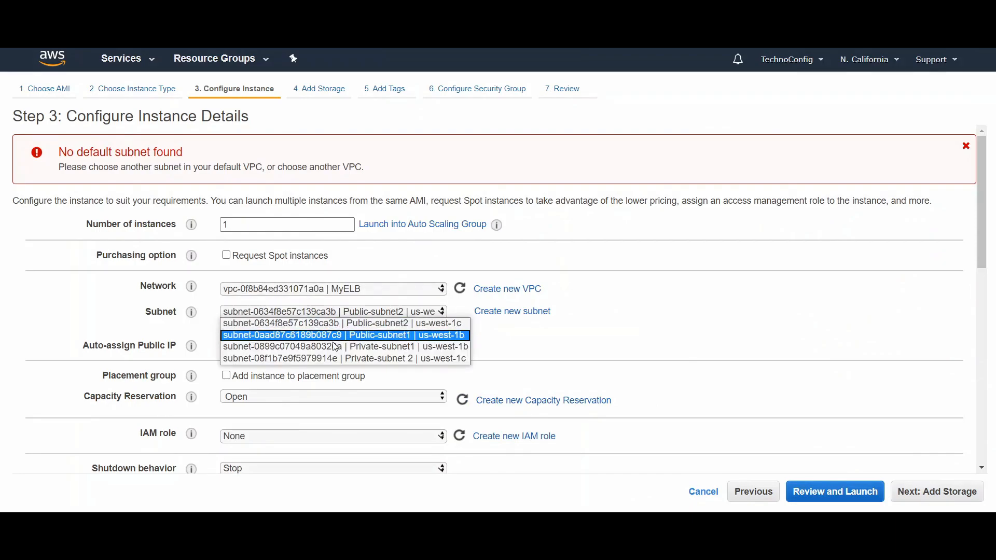
pyautogui.click(331, 360)
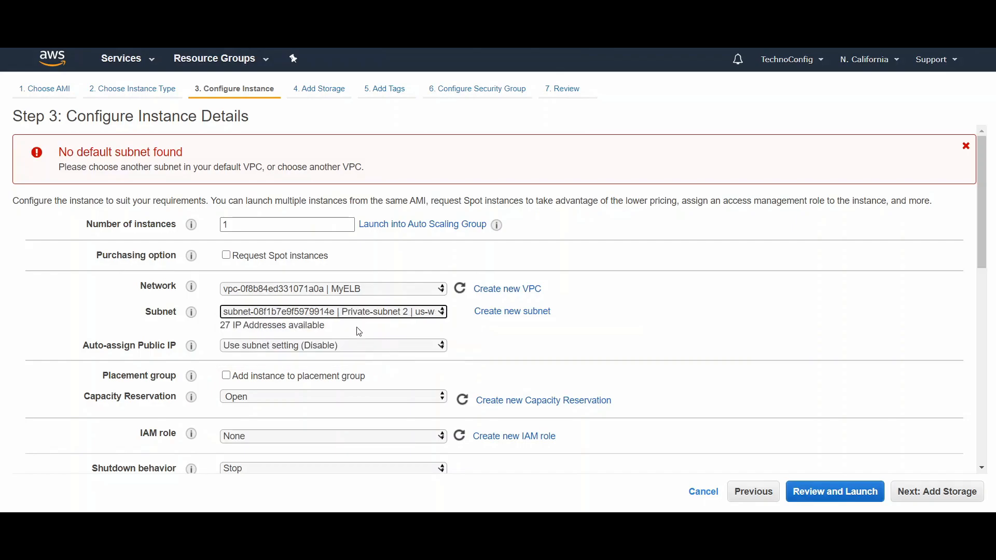
pyautogui.click(407, 346)
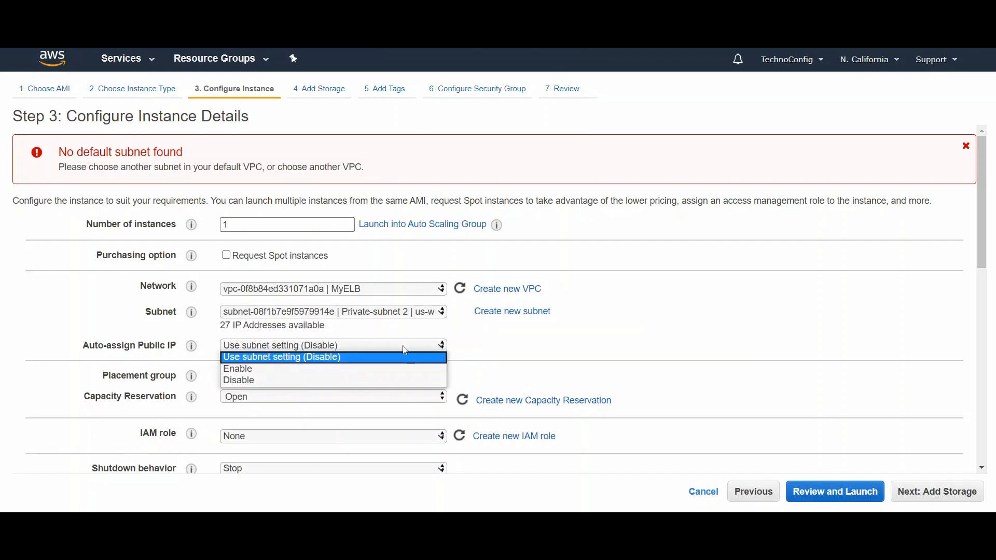
pyautogui.click(301, 381)
pyautogui.scroll(-2, 683, 335)
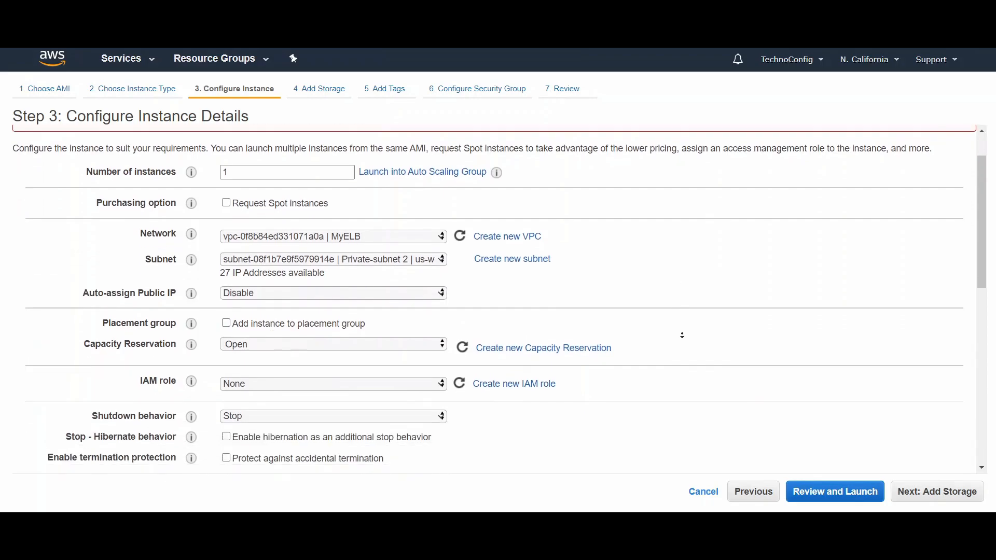
pyautogui.scroll(-5, 683, 335)
pyautogui.click(907, 486)
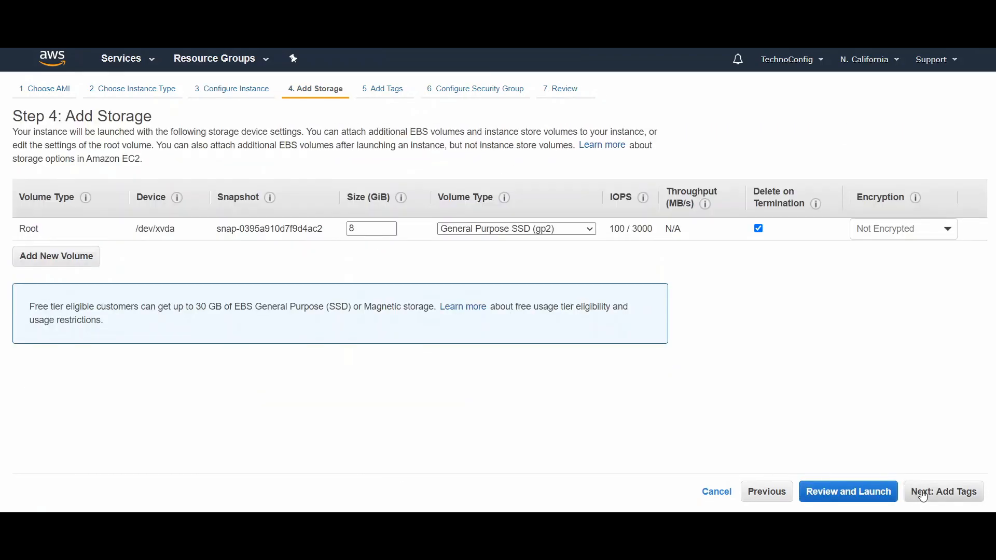
# Step: Keep the default storage, tag the second instance with Name set to Web-Server2, and continue to the security group configuration
pyautogui.click(923, 497)
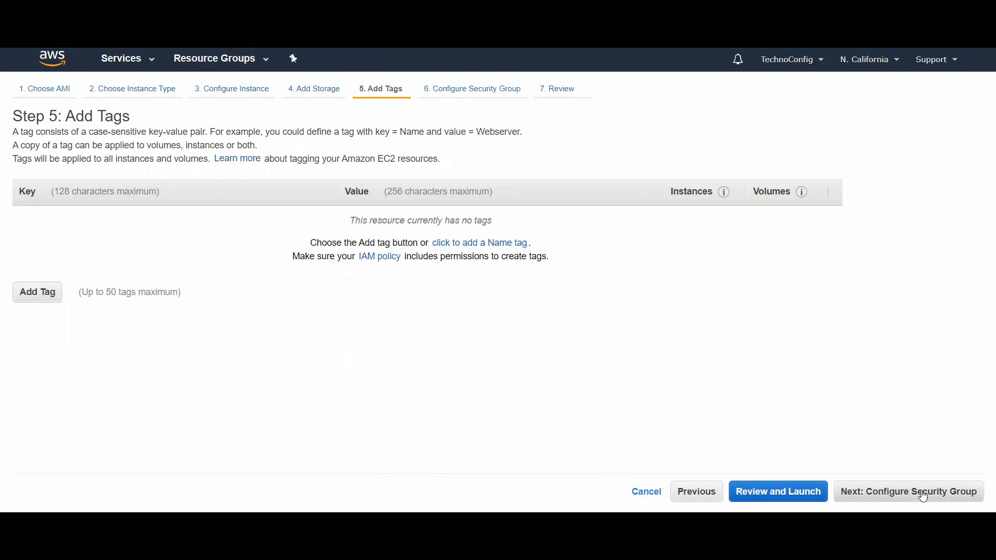
pyautogui.click(57, 290)
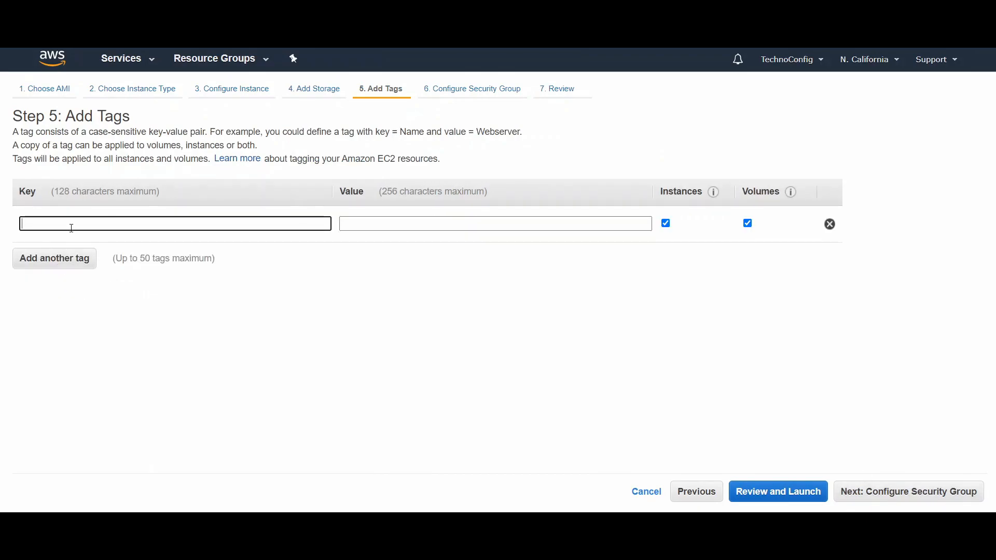
pyautogui.write('n')
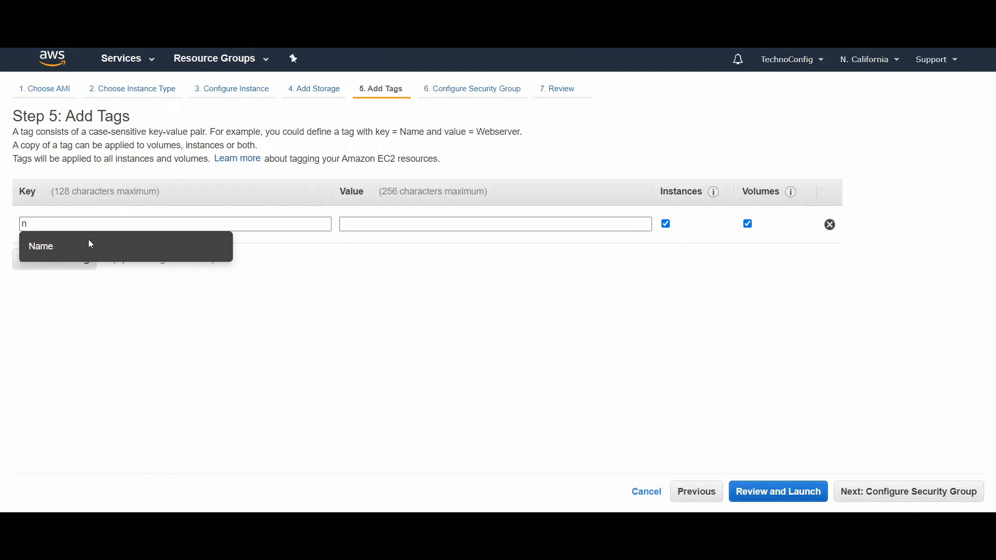
pyautogui.click(55, 248)
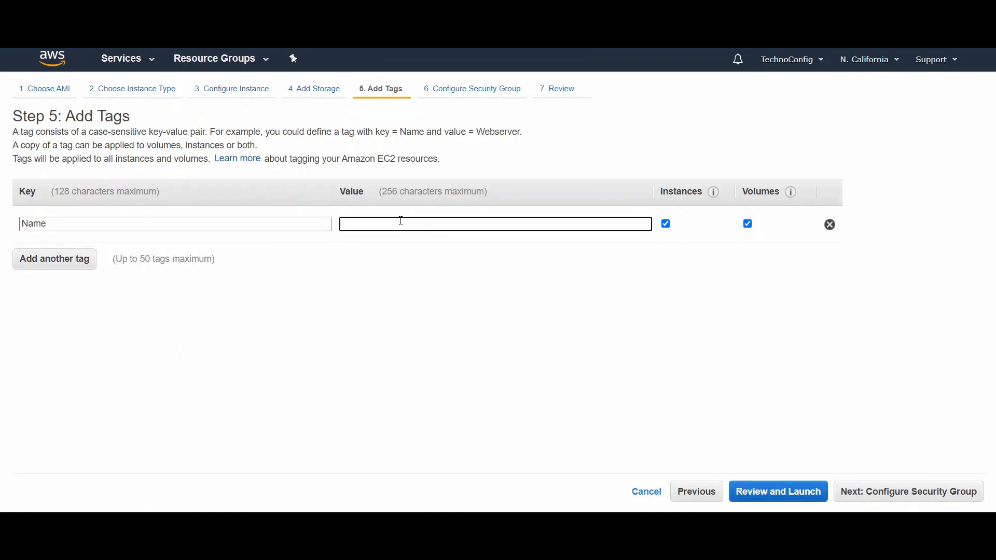
pyautogui.write('e')
pyautogui.click(378, 261)
pyautogui.click(856, 485)
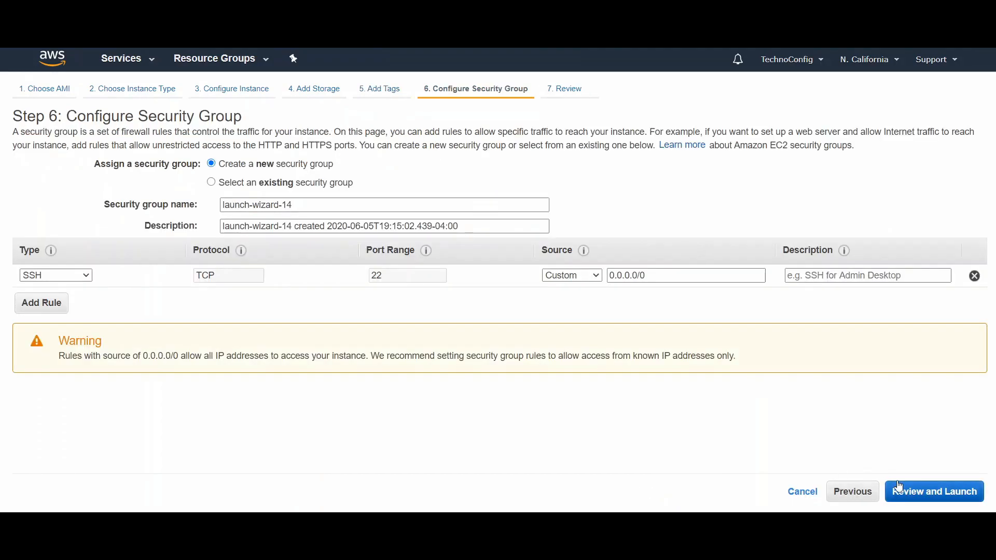
# Step: Replace the SSH rule in the second instance's new security group with an HTTP rule and proceed to the launch review
pyautogui.click(974, 275)
pyautogui.click(36, 308)
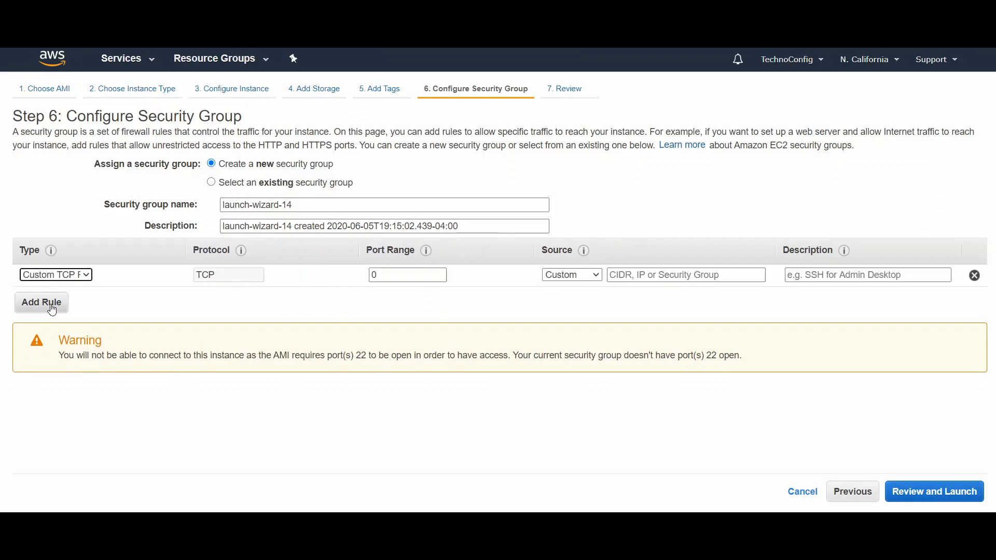
pyautogui.click(52, 275)
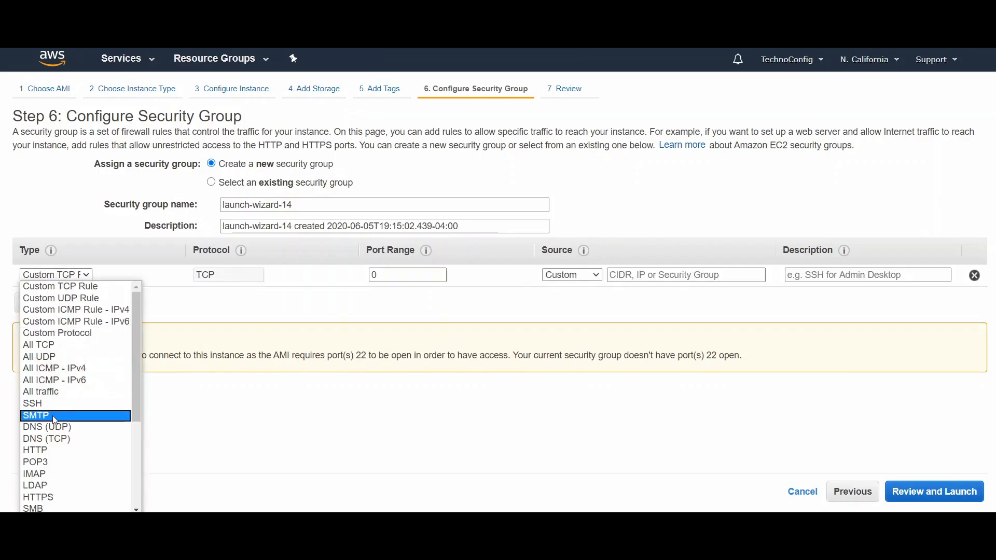
pyautogui.click(58, 450)
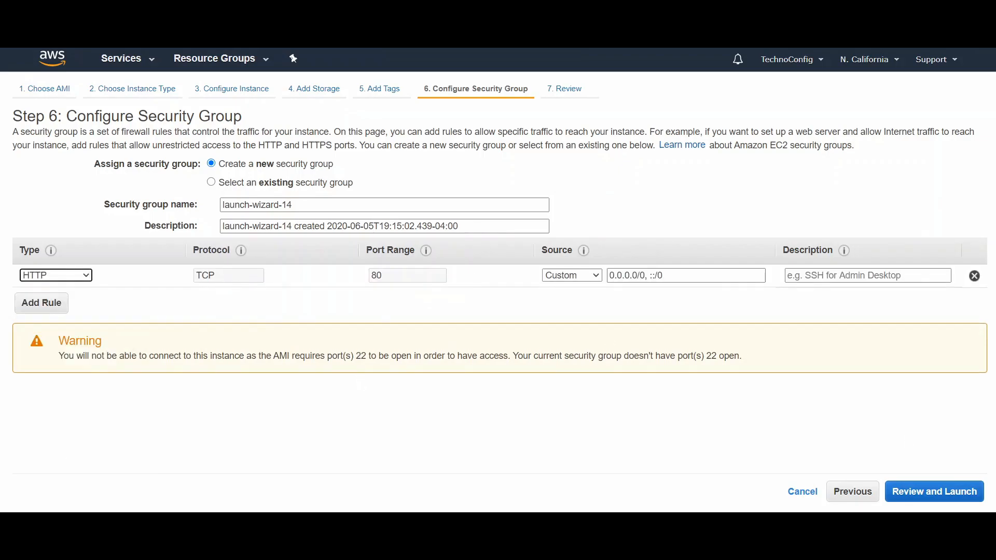
pyautogui.click(922, 499)
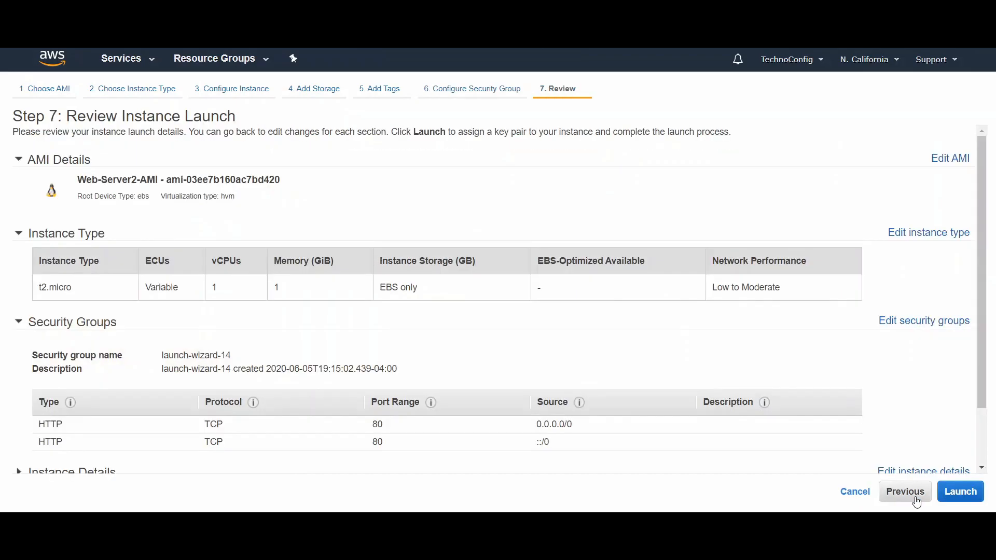
# Step: Launch the Web-Server2 instance with the existing key pair TechnoConfig, acknowledging private key access, and return to the instances list
pyautogui.click(956, 491)
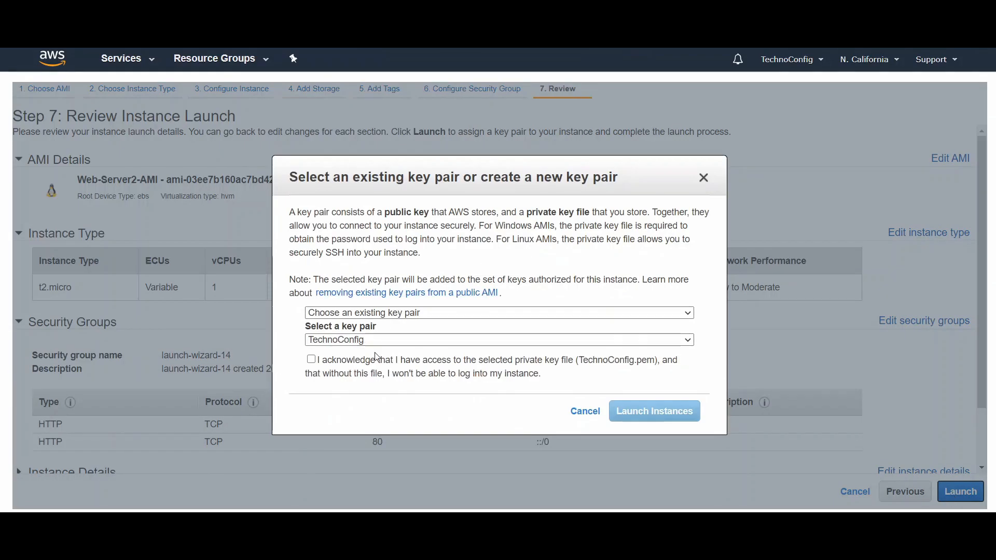
pyautogui.click(312, 360)
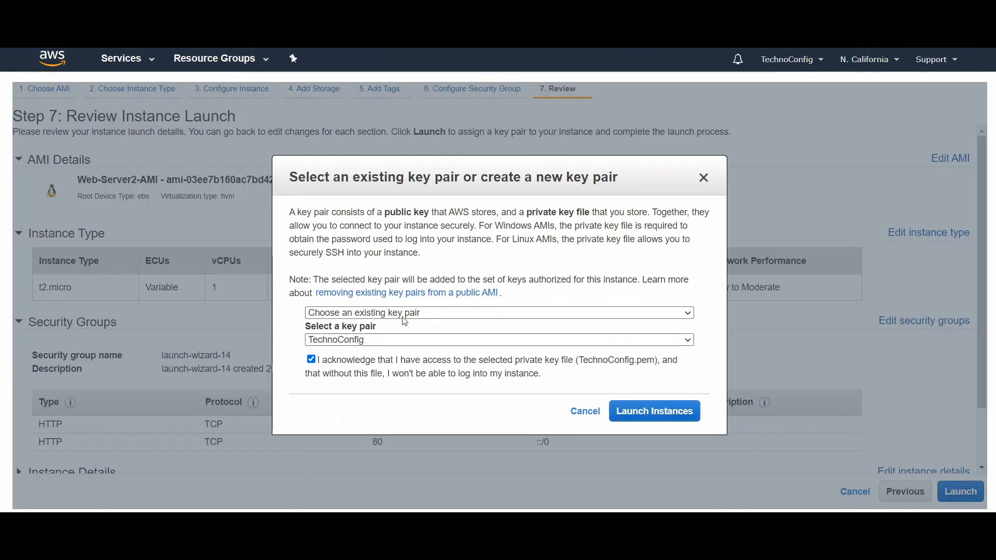
pyautogui.click(653, 411)
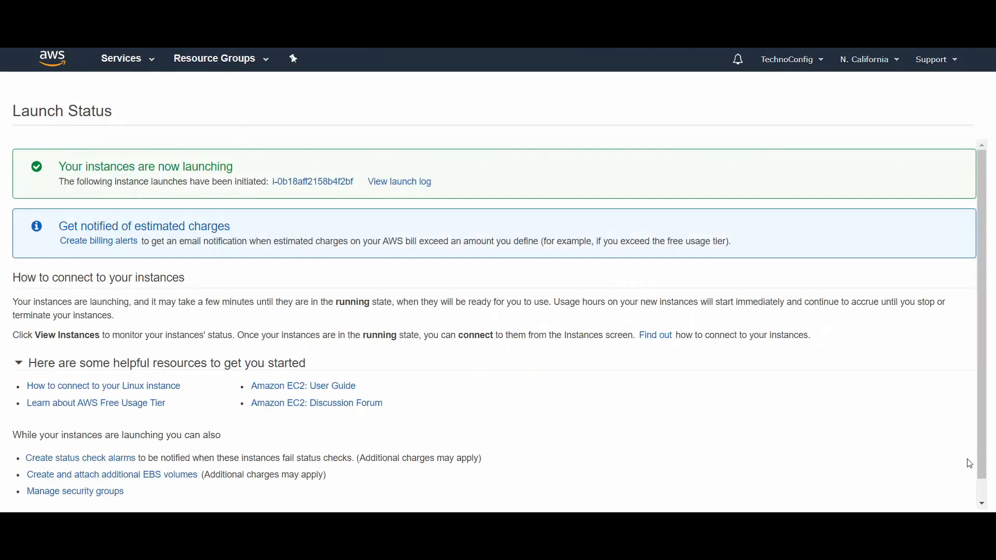
pyautogui.scroll(-1, 980, 466)
pyautogui.click(934, 499)
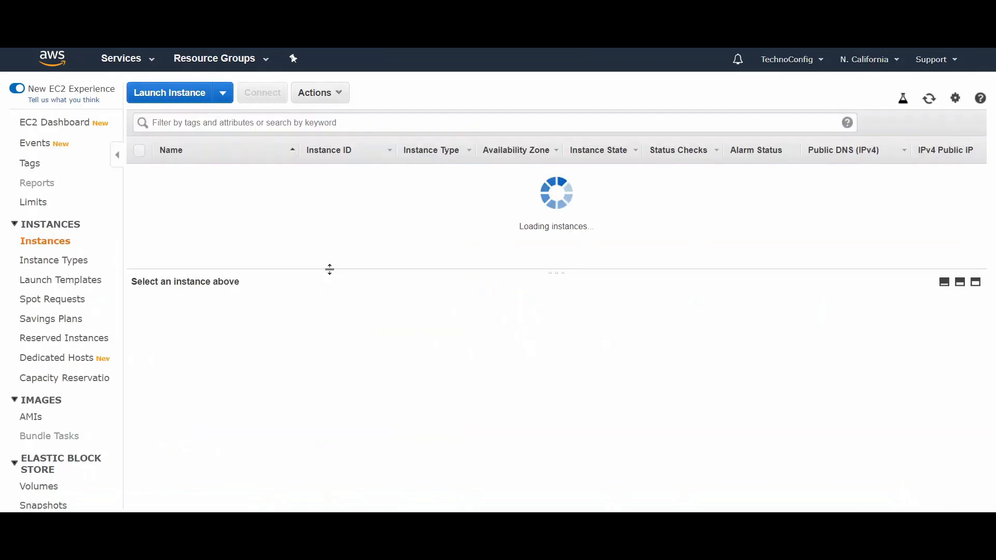
# Step: Check the state and status checks of the Web-Server1 and Web-Server2 instances
pyautogui.click(169, 209)
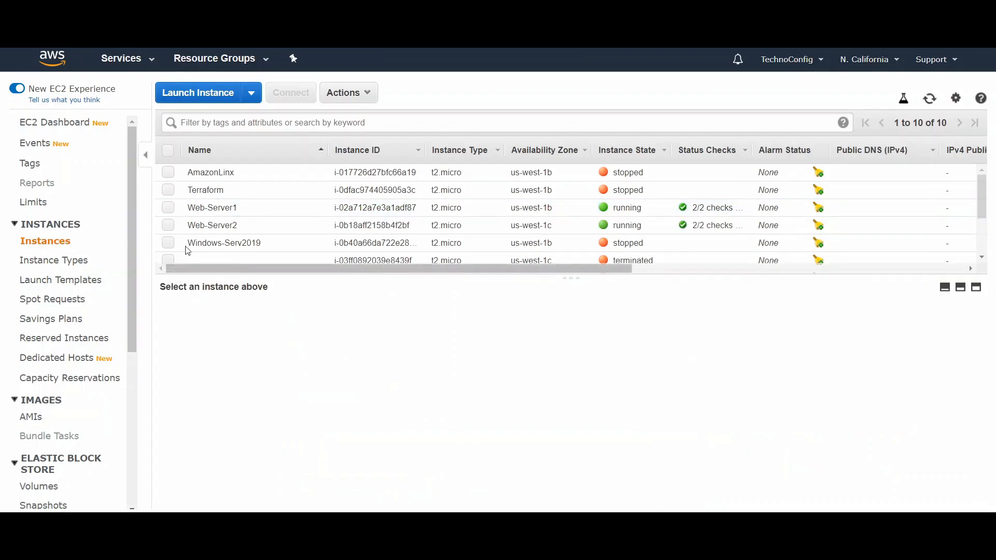
pyautogui.click(167, 207)
pyautogui.click(168, 225)
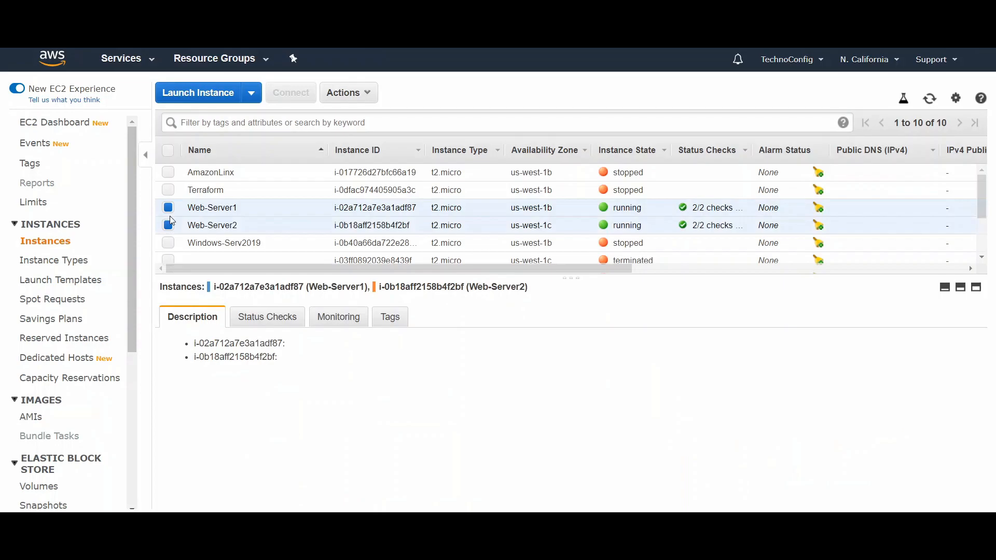
pyautogui.click(168, 207)
pyautogui.click(168, 225)
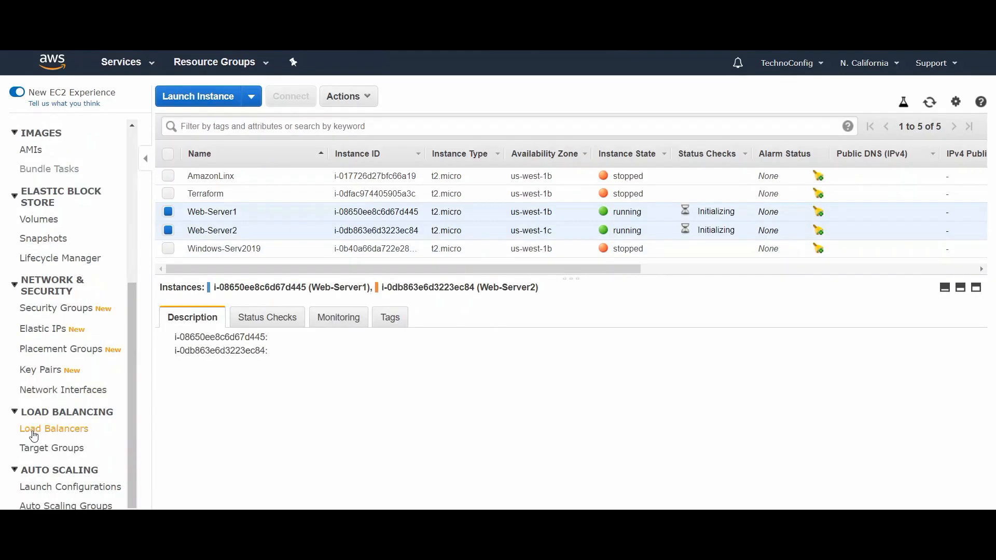
# Step: Go to the EC2 load balancers and start creating a Classic Load Balancer
pyautogui.click(33, 434)
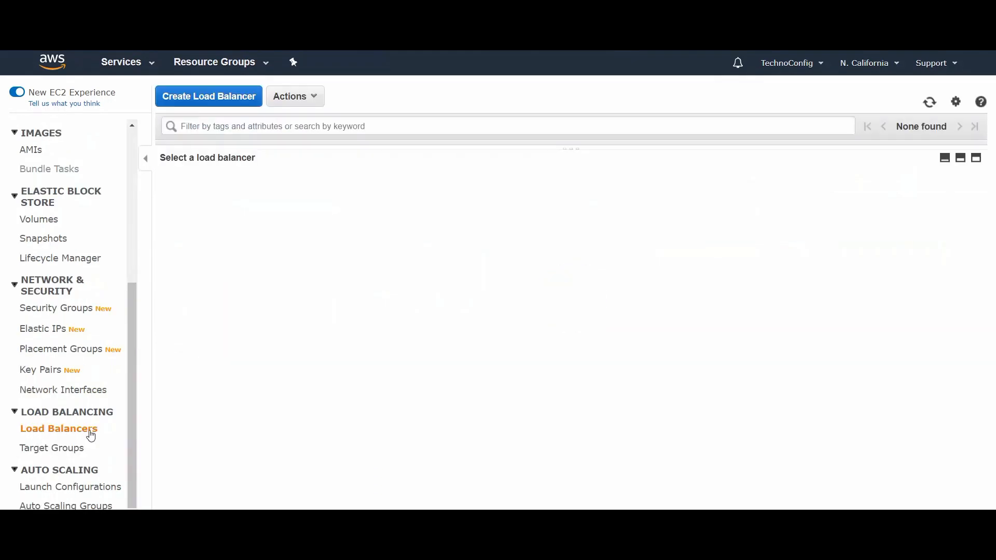
pyautogui.click(250, 106)
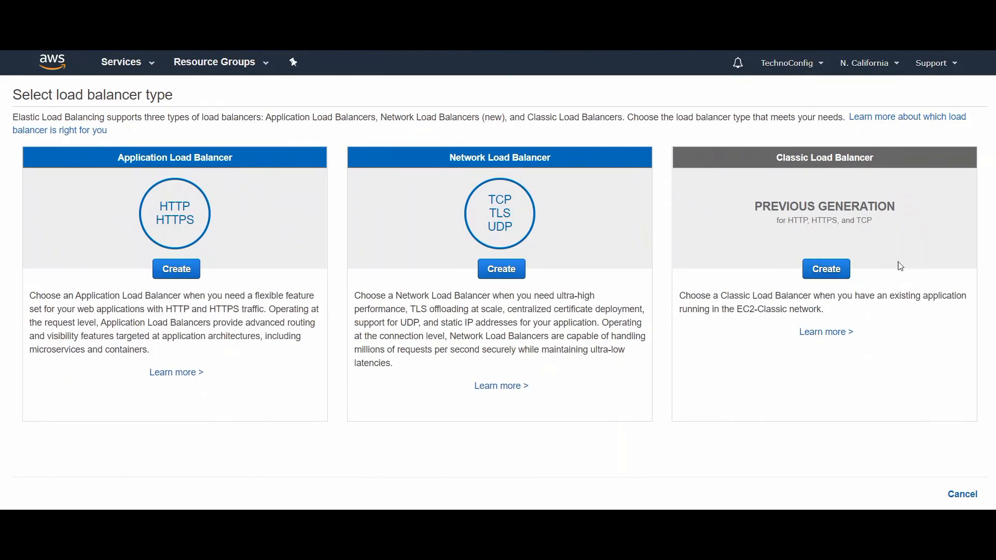
pyautogui.click(833, 270)
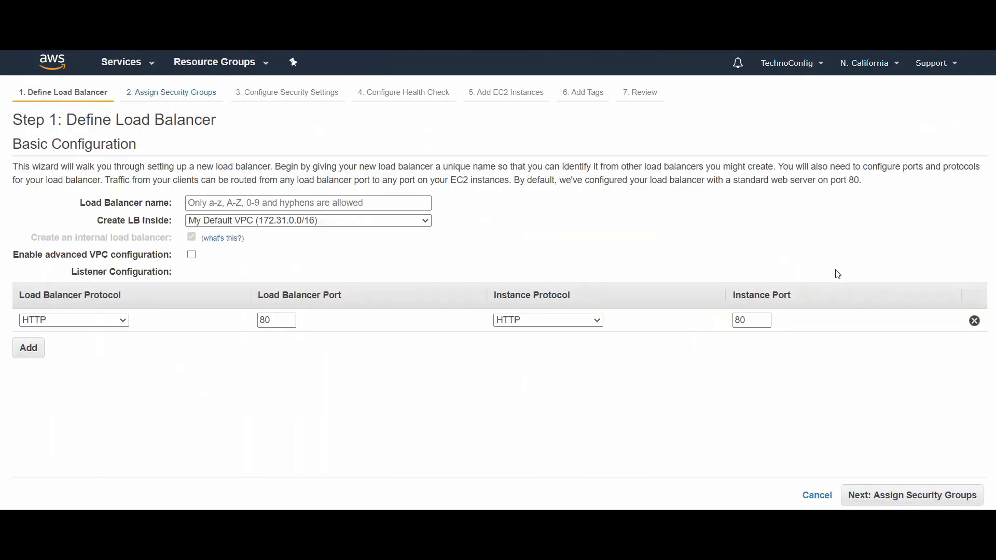
# Step: Create the load balancer inside the MyELB VPC and name it MYELB
pyautogui.click(273, 221)
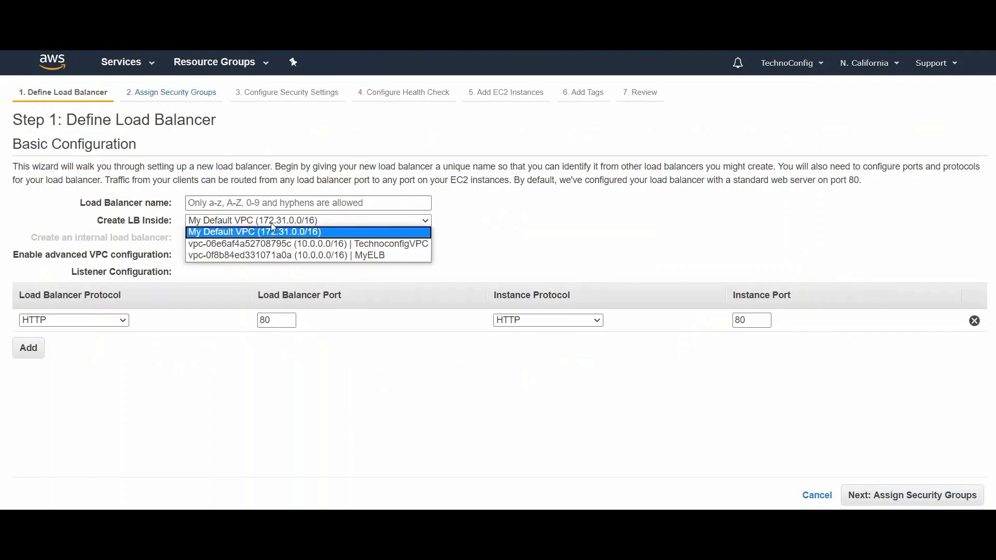
pyautogui.click(267, 254)
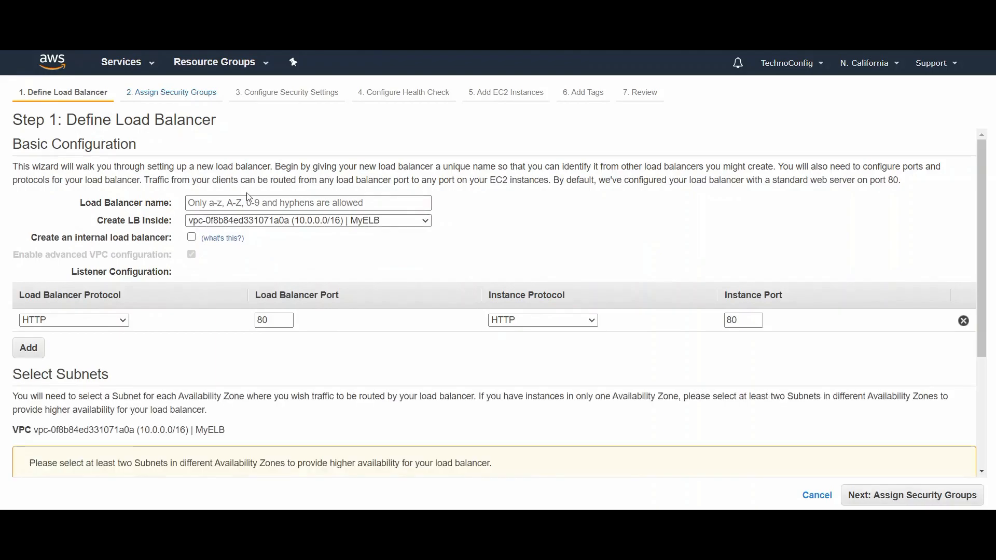
pyautogui.click(243, 203)
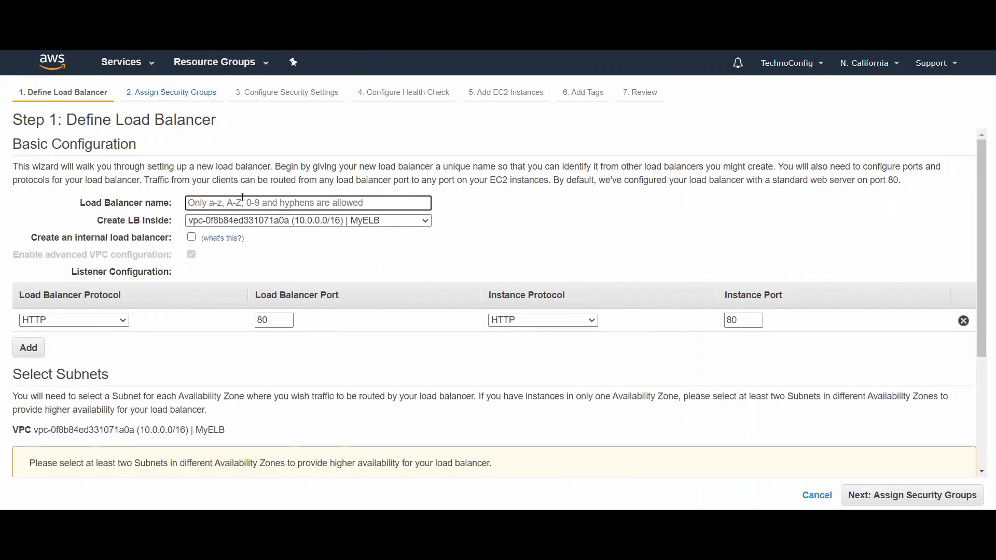
pyautogui.write('MY')
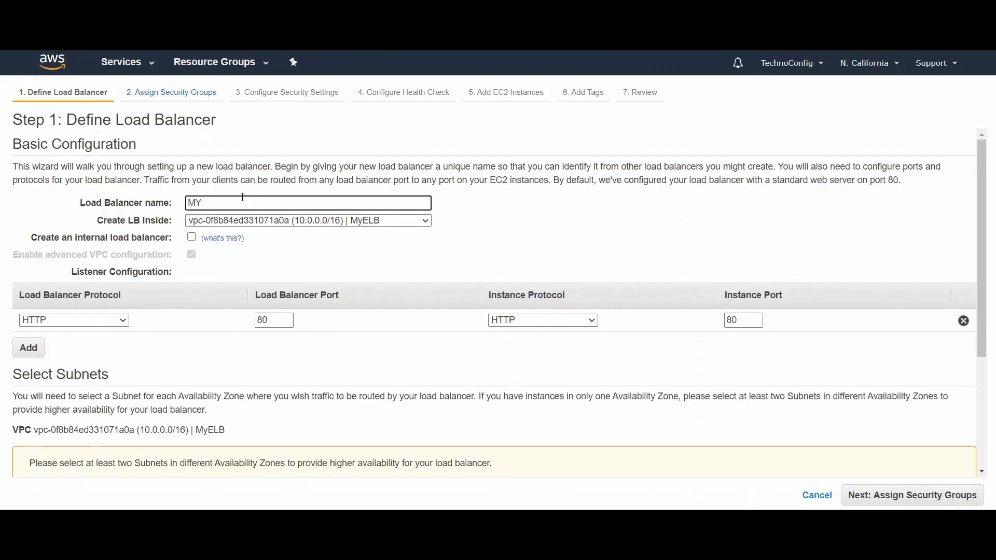
pyautogui.write('ELB')
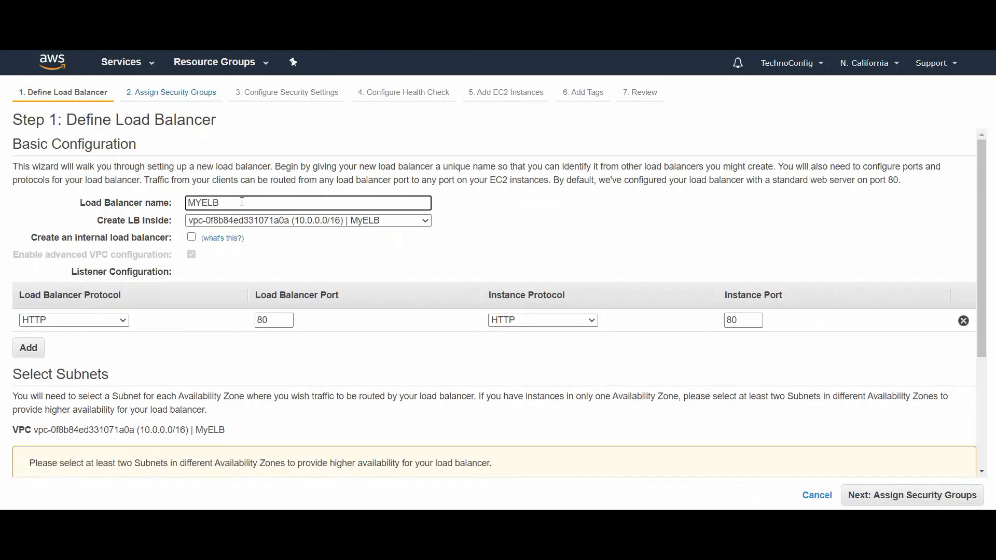
# Step: Keep the HTTP port 80 listener, add Public-subnet1 and Public-subnet2 to the load balancer, and continue to the security group assignment
pyautogui.scroll(-1, 498, 302)
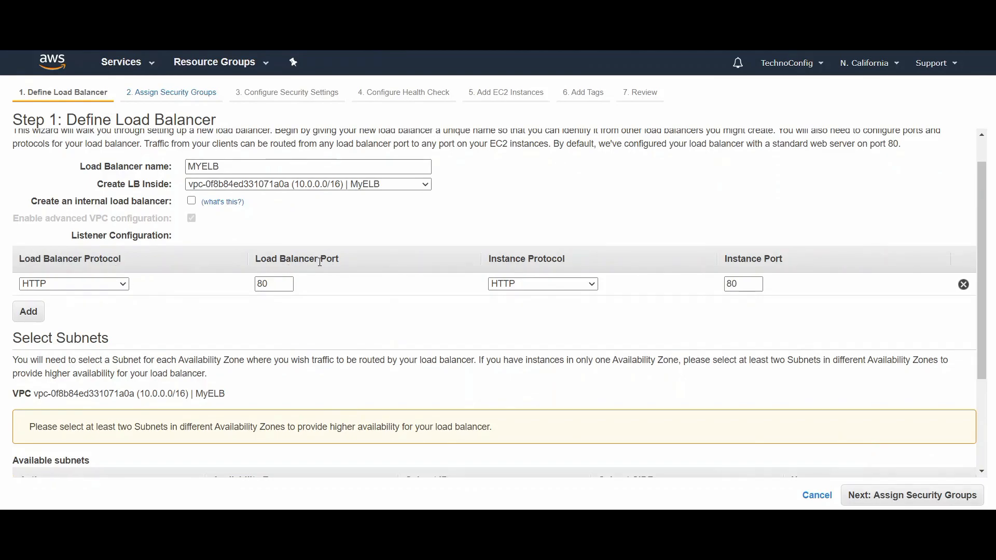
pyautogui.doubleClick(270, 283)
pyautogui.scroll(-3, 179, 296)
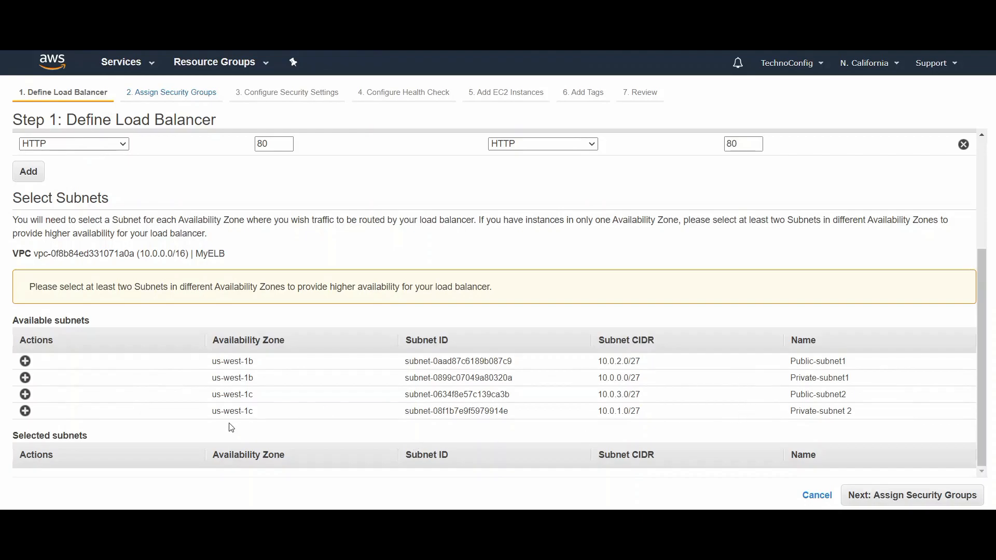
pyautogui.click(25, 362)
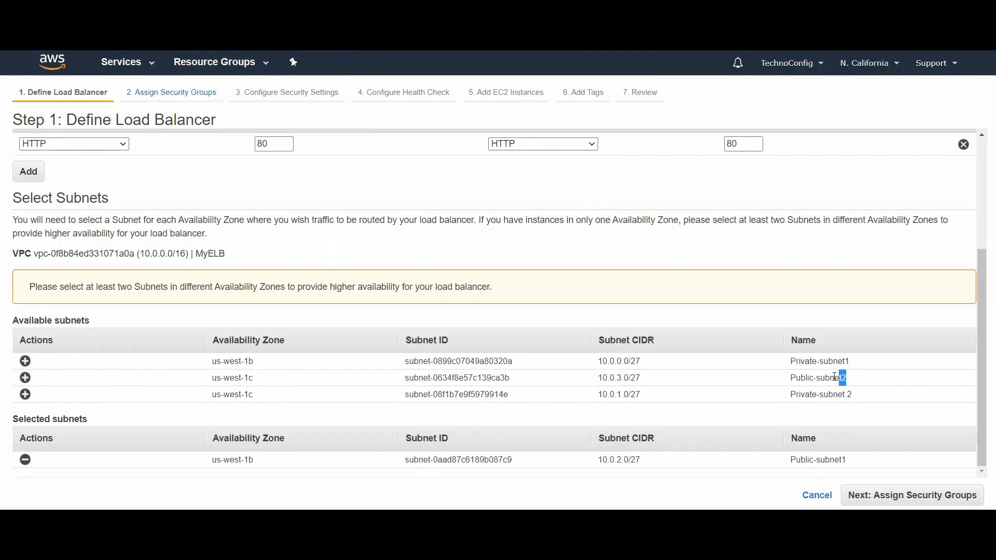
pyautogui.moveTo(852, 379); pyautogui.dragTo(789, 387)
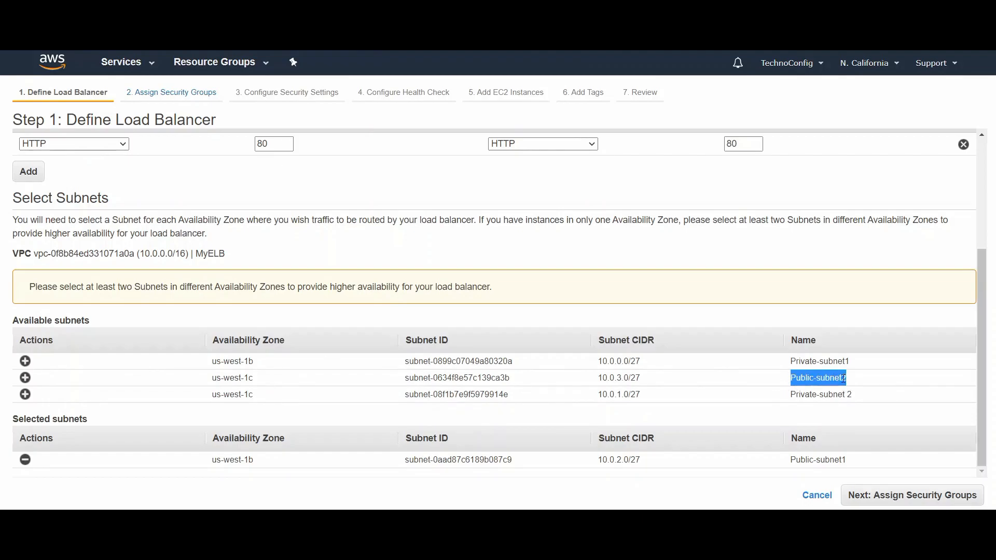
pyautogui.click(25, 377)
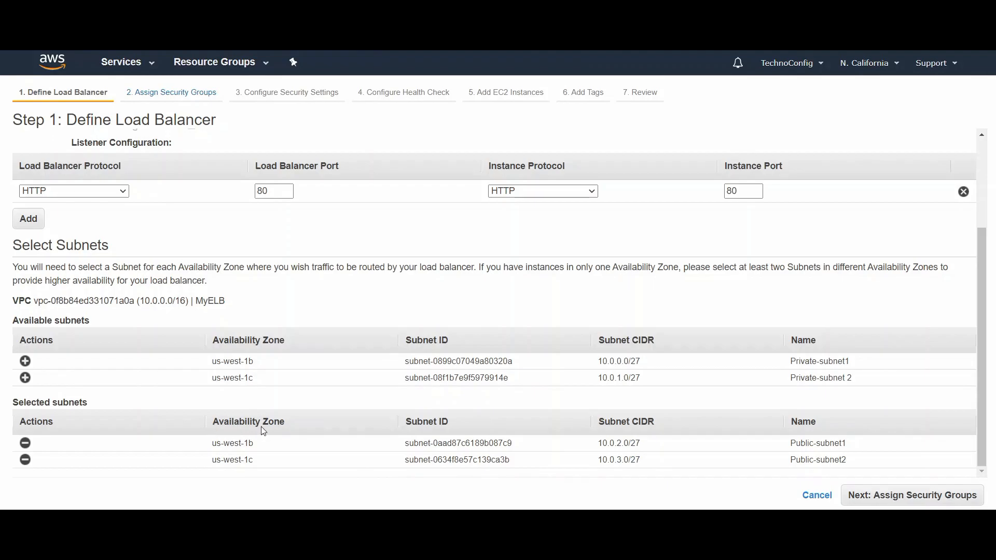
pyautogui.doubleClick(248, 444)
pyautogui.doubleClick(246, 461)
pyautogui.click(911, 494)
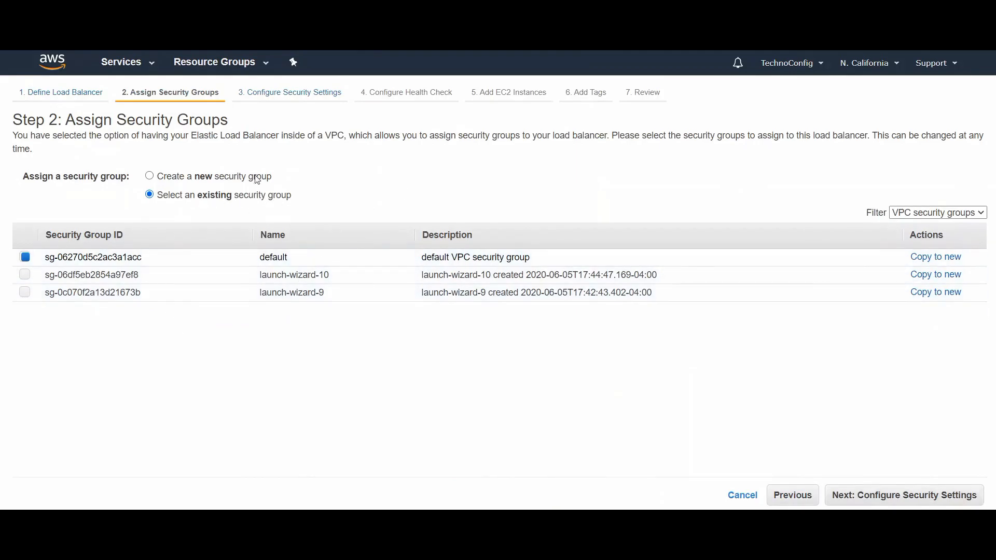
# Step: Create a new security group named ELB-SG for the load balancer, keep its TCP port 80 rule, and continue to the security settings
pyautogui.click(150, 176)
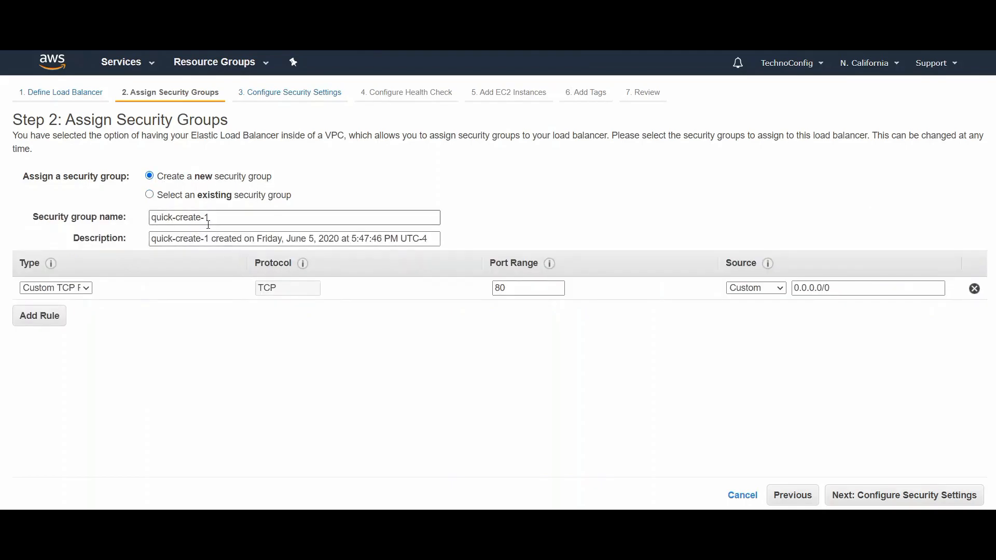
pyautogui.moveTo(213, 216); pyautogui.dragTo(96, 213)
pyautogui.write('my')
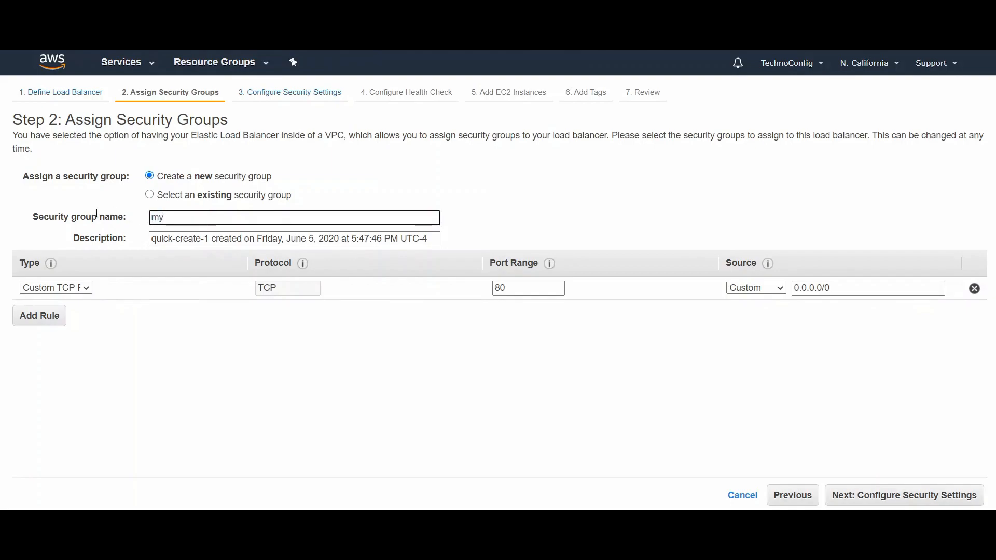
pyautogui.write('ELB-SG')
pyautogui.doubleClick(505, 287)
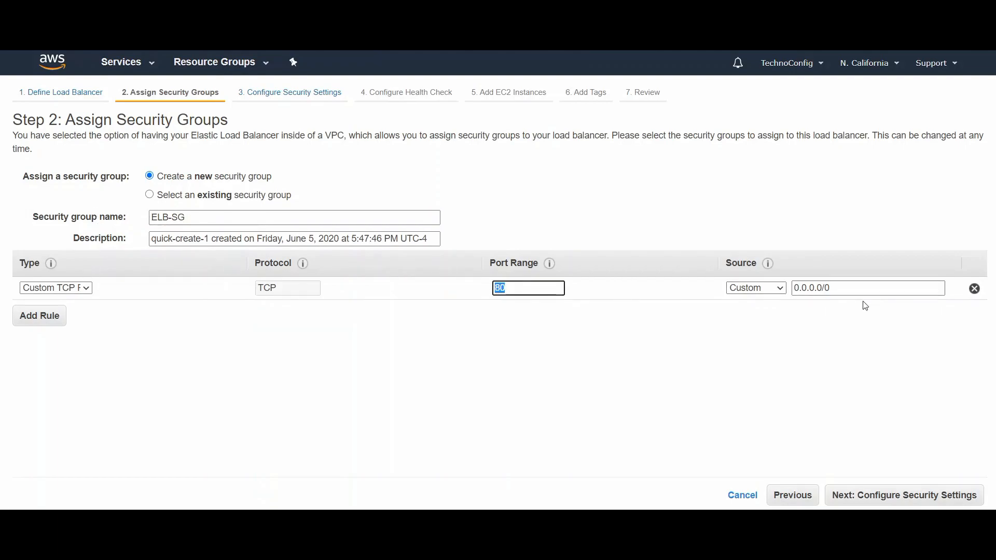
pyautogui.click(523, 288)
pyautogui.click(568, 353)
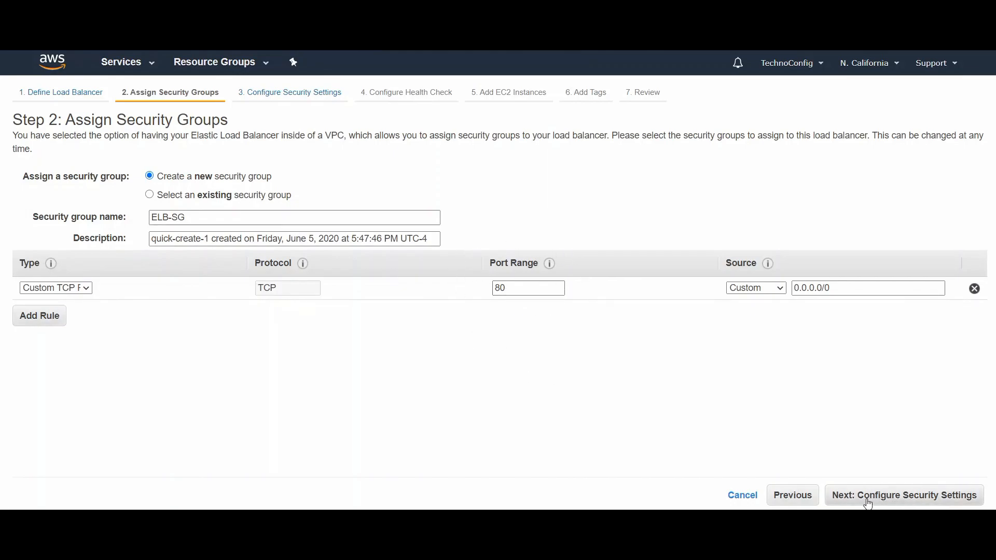
pyautogui.click(914, 502)
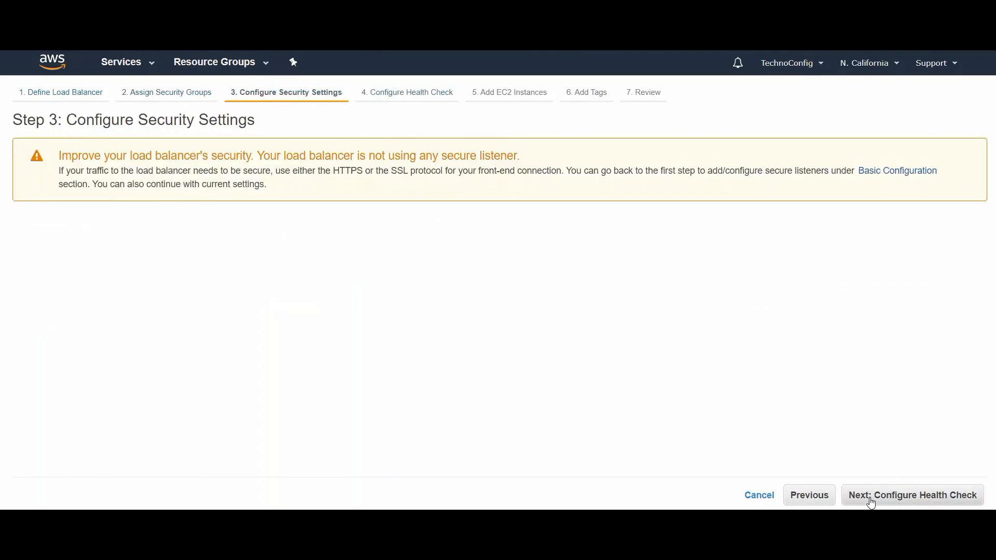
# Step: Keep the HTTP port 80 health check on /index.html and add the instances Web-Server1 and Web-Server2 to the load balancer
pyautogui.click(872, 502)
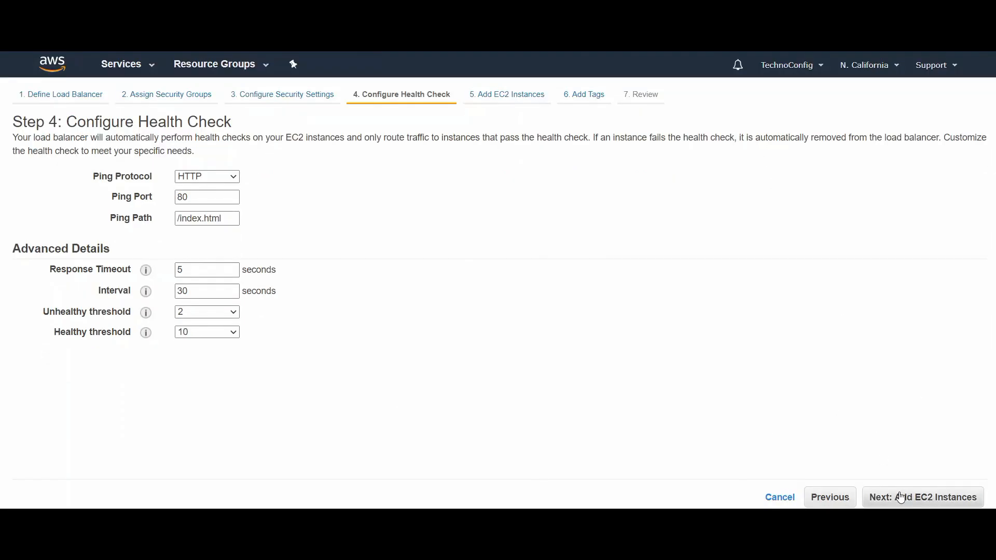
pyautogui.click(901, 497)
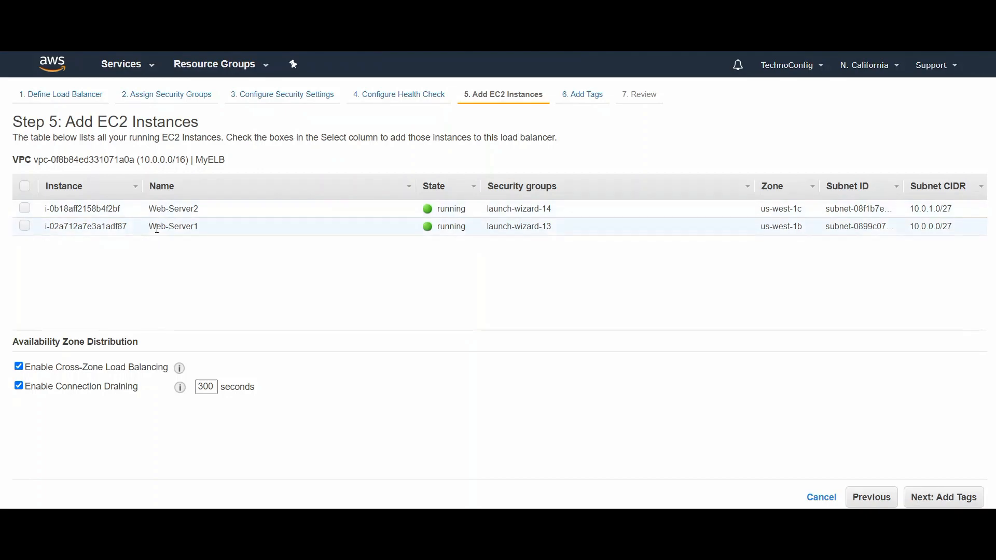
pyautogui.click(24, 208)
pyautogui.click(25, 226)
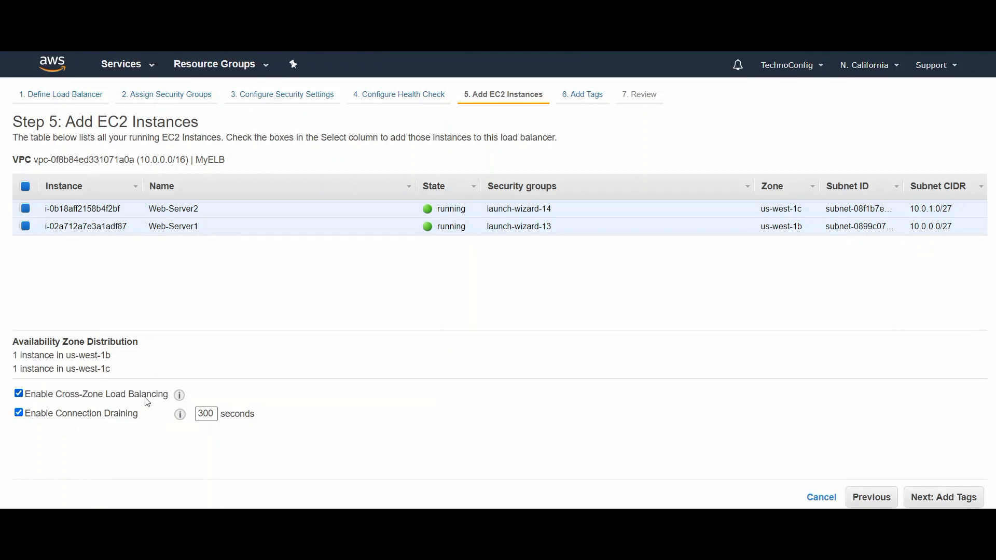
# Step: Skip the tags, create the MYELB load balancer from the review, and return to the load balancer list
pyautogui.click(936, 502)
pyautogui.click(937, 498)
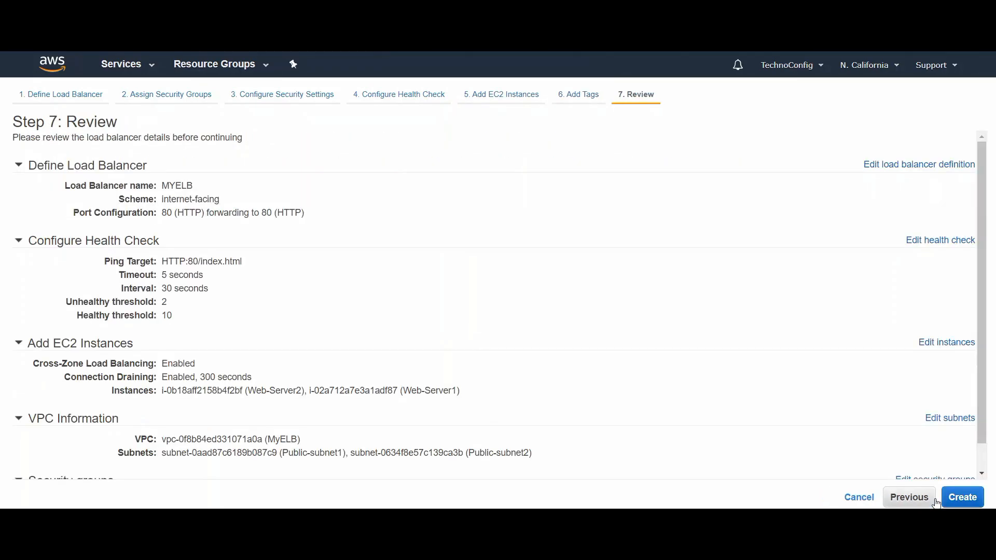
pyautogui.click(961, 497)
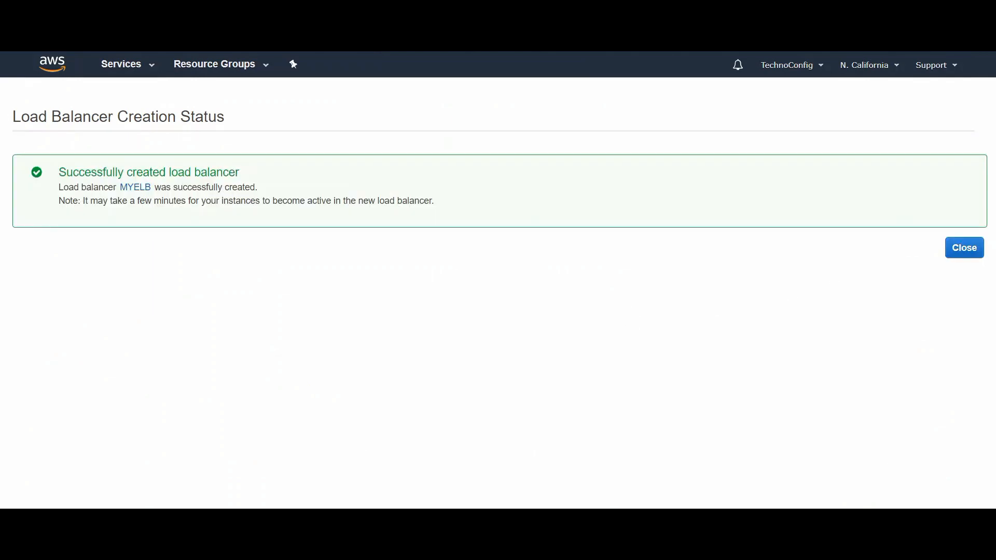
pyautogui.click(966, 251)
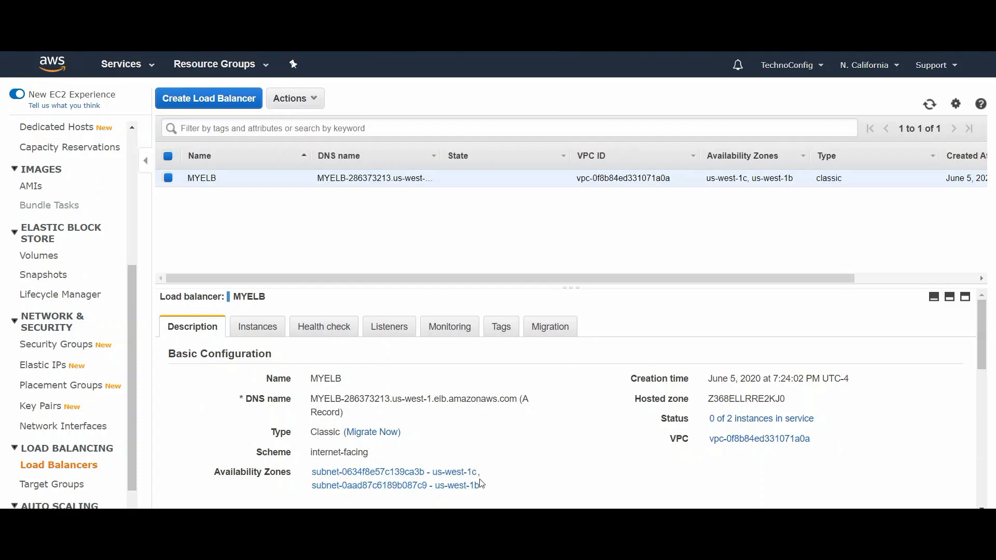
# Step: Examine MYELB's registered instances, listeners, health check settings, monitoring metrics and tags
pyautogui.click(263, 328)
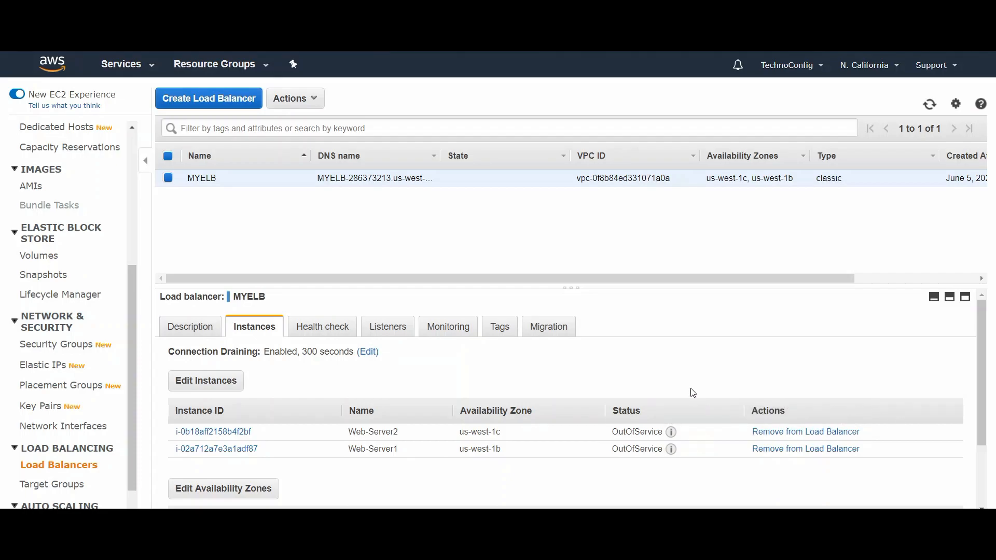
pyautogui.click(377, 338)
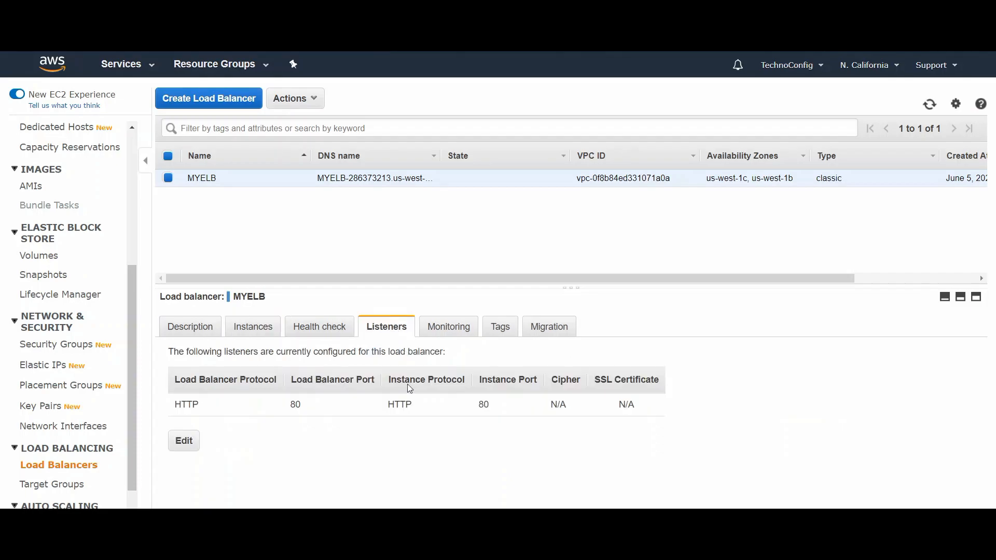
pyautogui.click(332, 334)
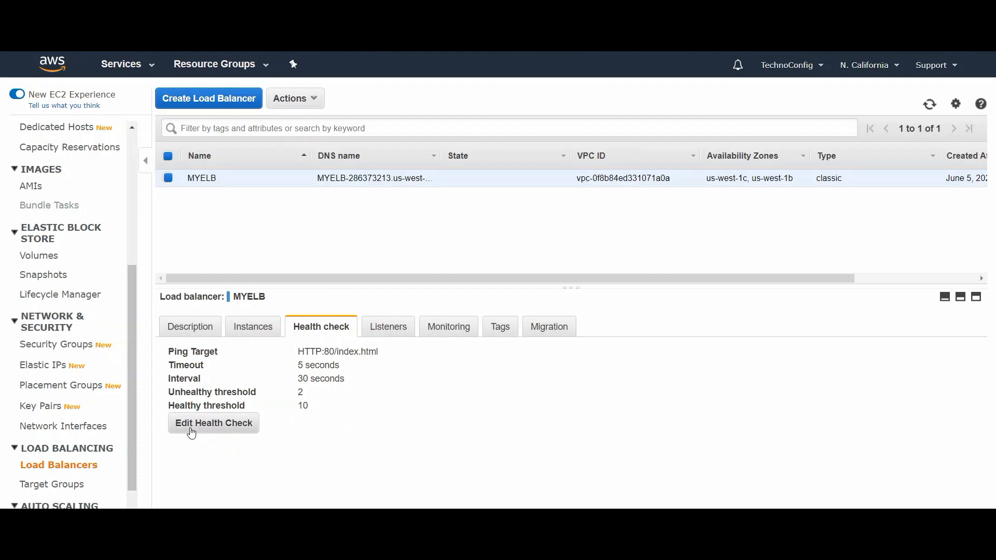
pyautogui.click(468, 332)
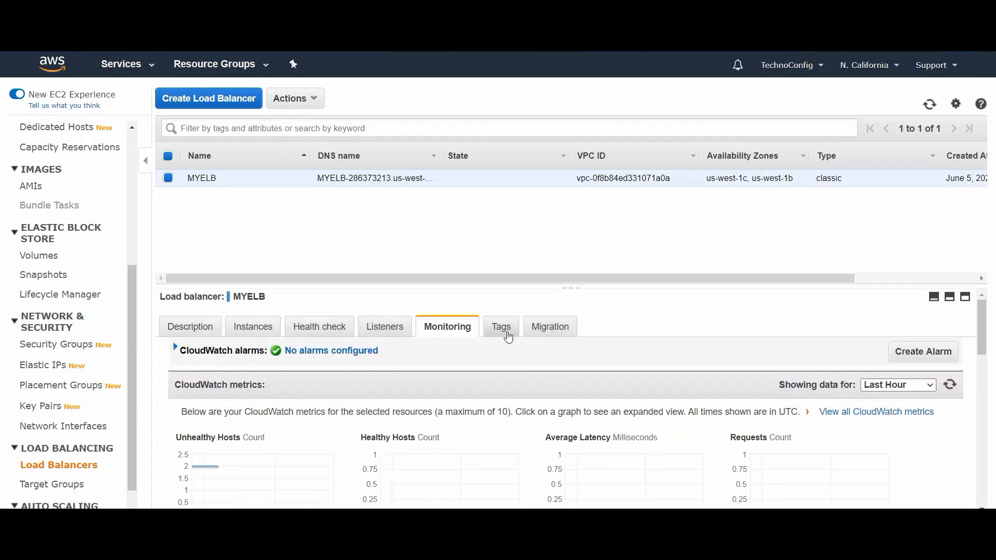
pyautogui.click(505, 333)
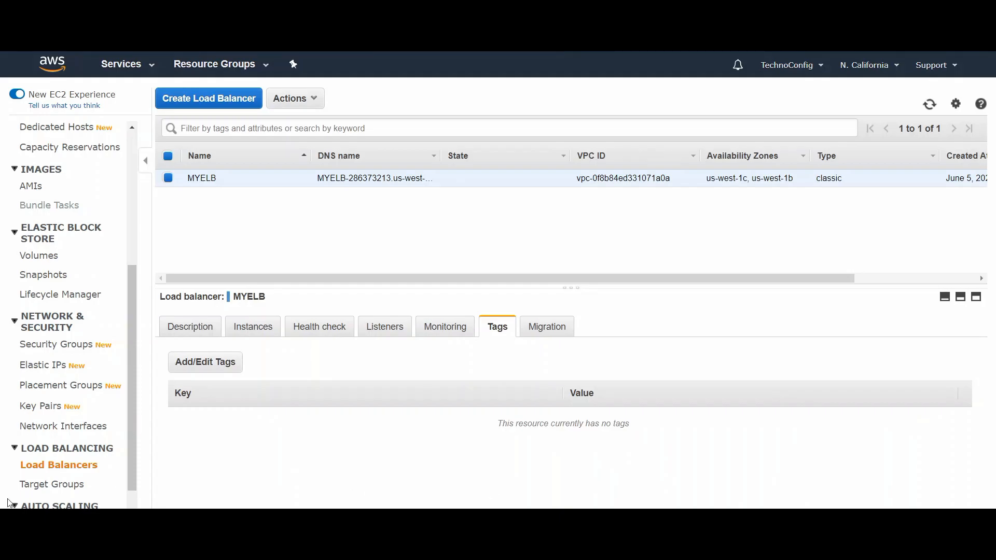
# Step: Refresh MYELB's registered instances and check the service status of both web servers
pyautogui.click(260, 332)
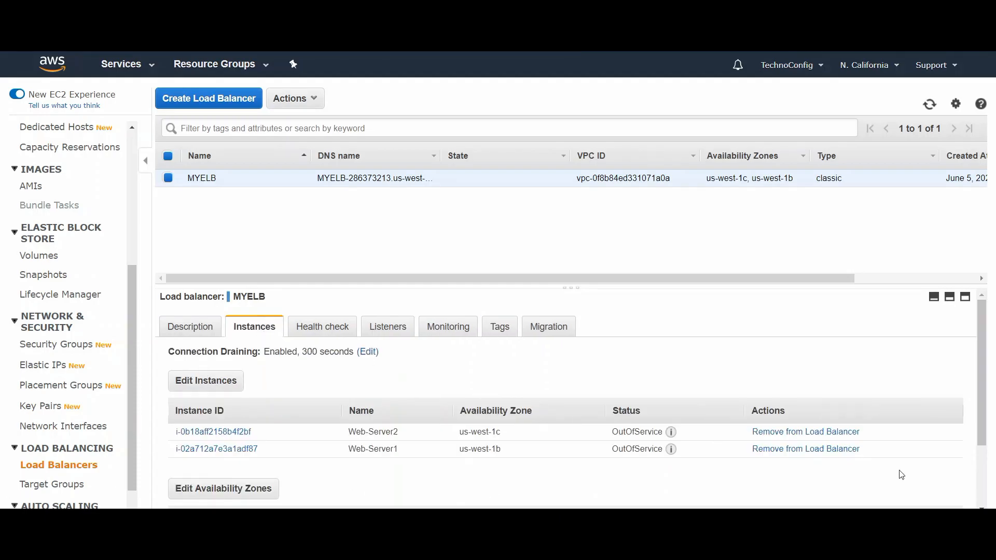
pyautogui.click(929, 106)
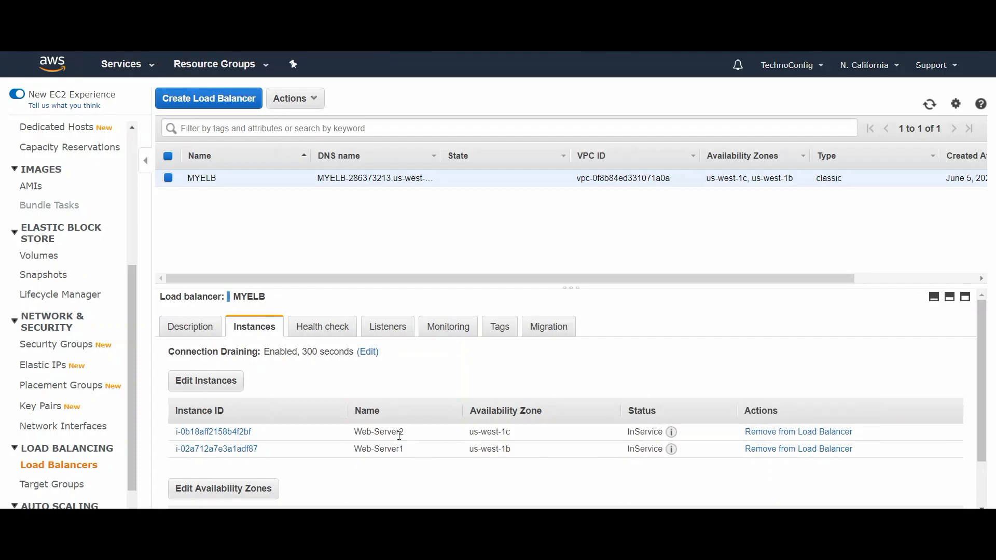
pyautogui.moveTo(673, 454)
# Step: Copy MYELB's DNS name from its description and open that address in the other browser tab
pyautogui.click(179, 333)
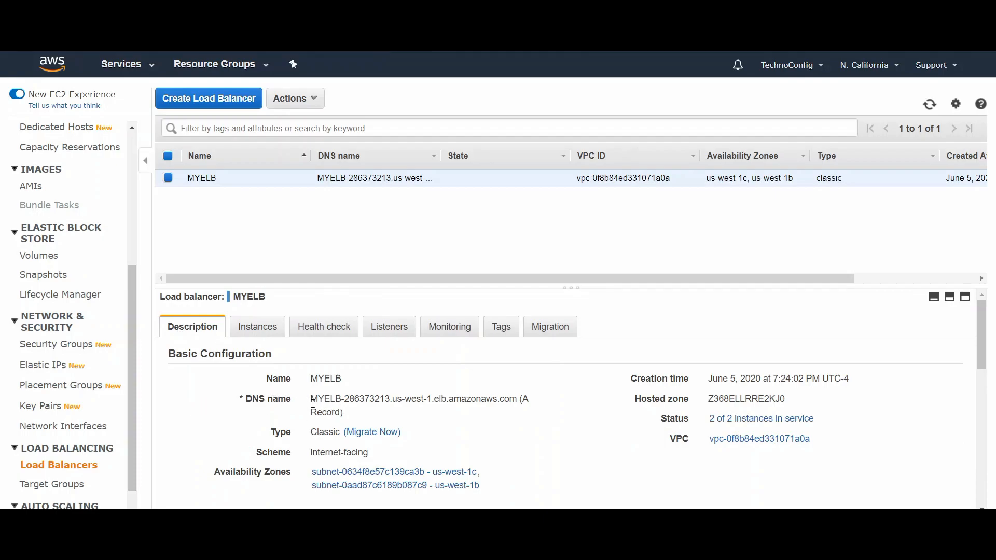
pyautogui.moveTo(311, 398); pyautogui.dragTo(516, 398)
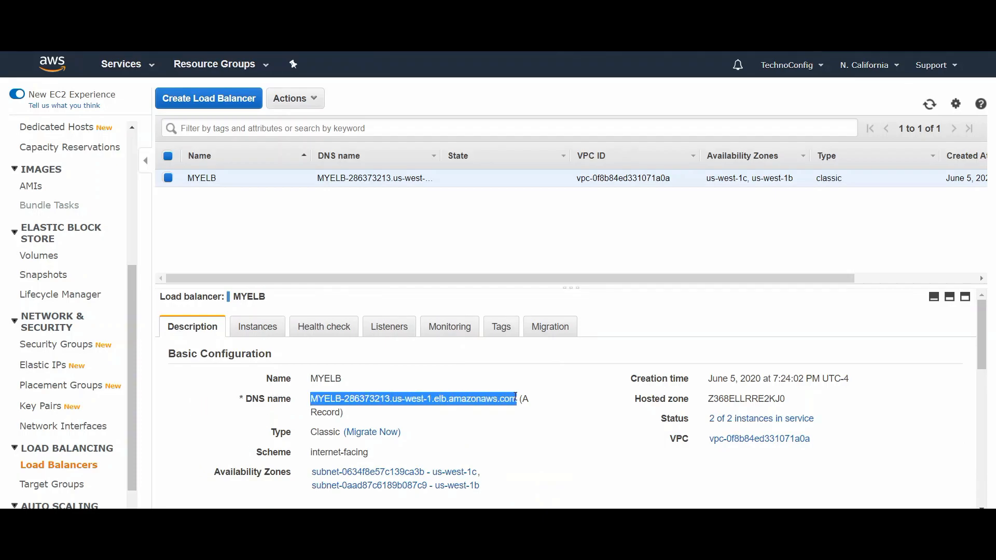
pyautogui.rightClick(511, 400)
pyautogui.click(520, 408)
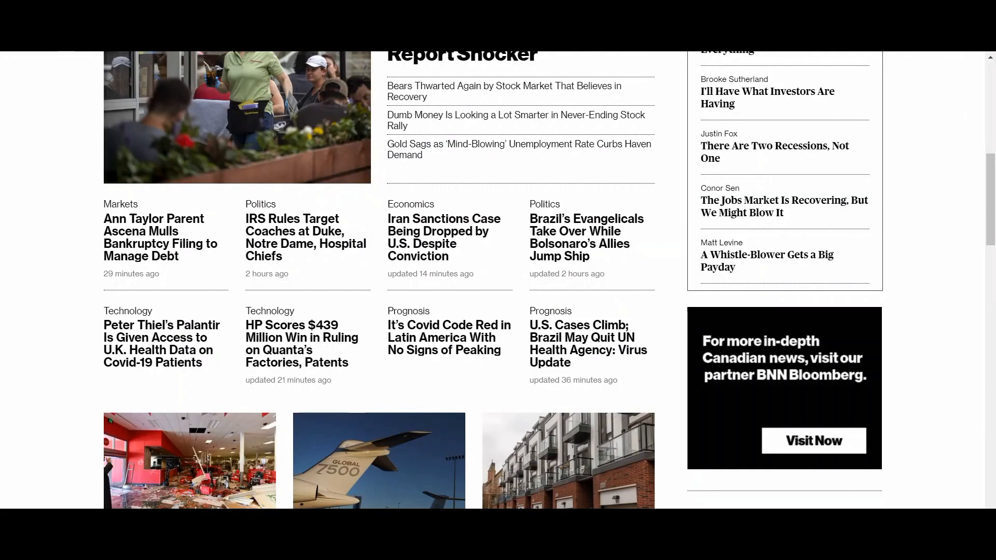
pyautogui.rightClick(168, 35)
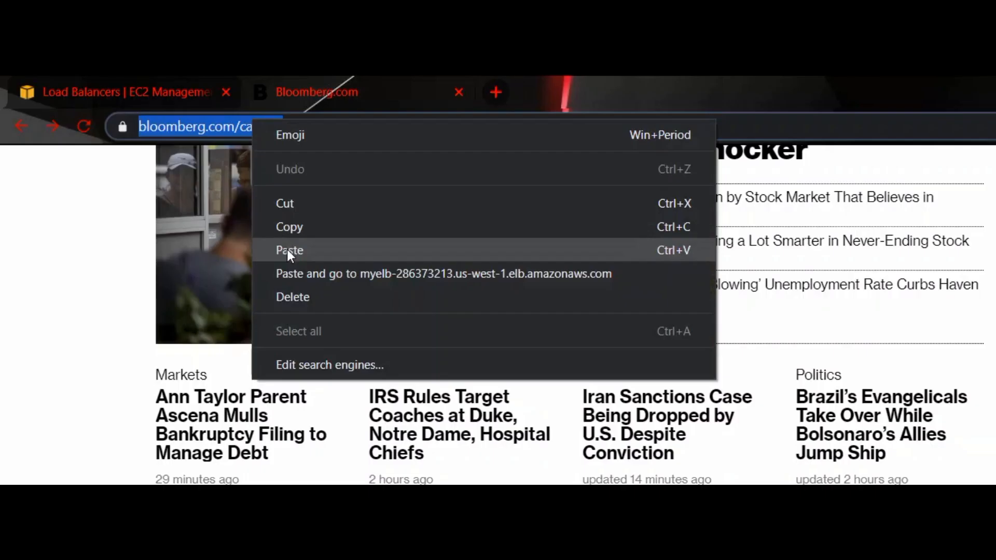
pyautogui.click(288, 250)
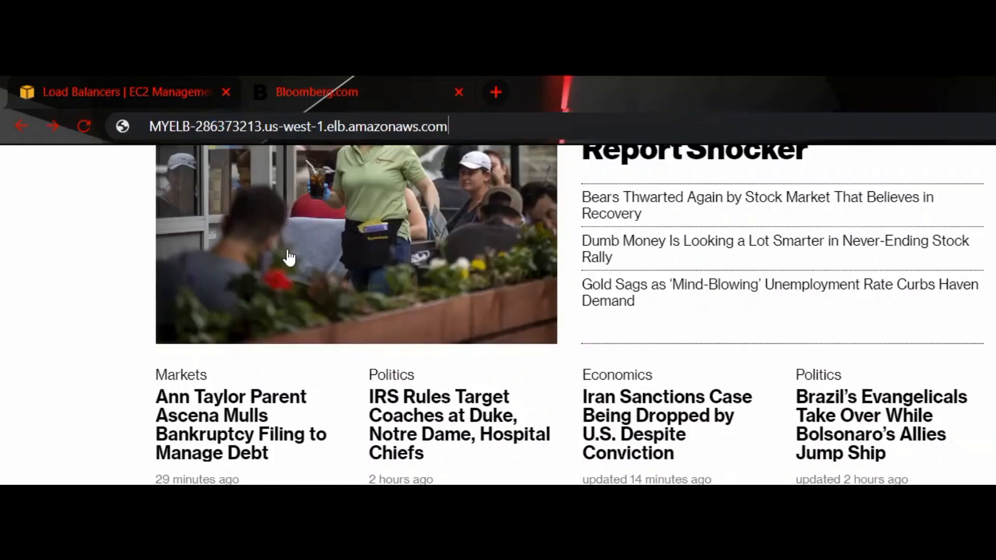
pyautogui.press('Return')
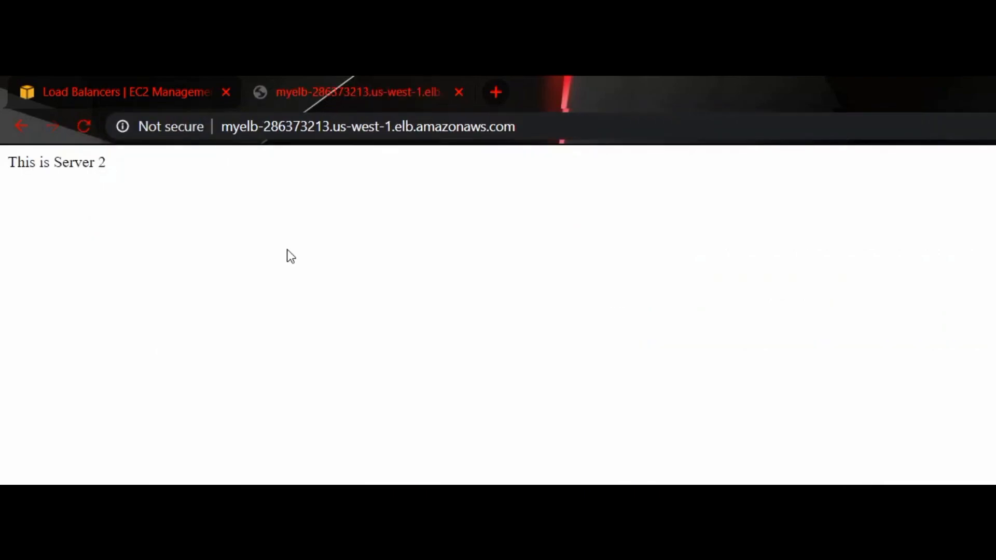
# Step: Reload the load balancer's web page repeatedly and check which web server answers each request
pyautogui.moveTo(20, 162); pyautogui.dragTo(110, 164)
pyautogui.click(8, 161)
pyautogui.click(110, 164)
pyautogui.click(83, 130)
pyautogui.click(83, 130)
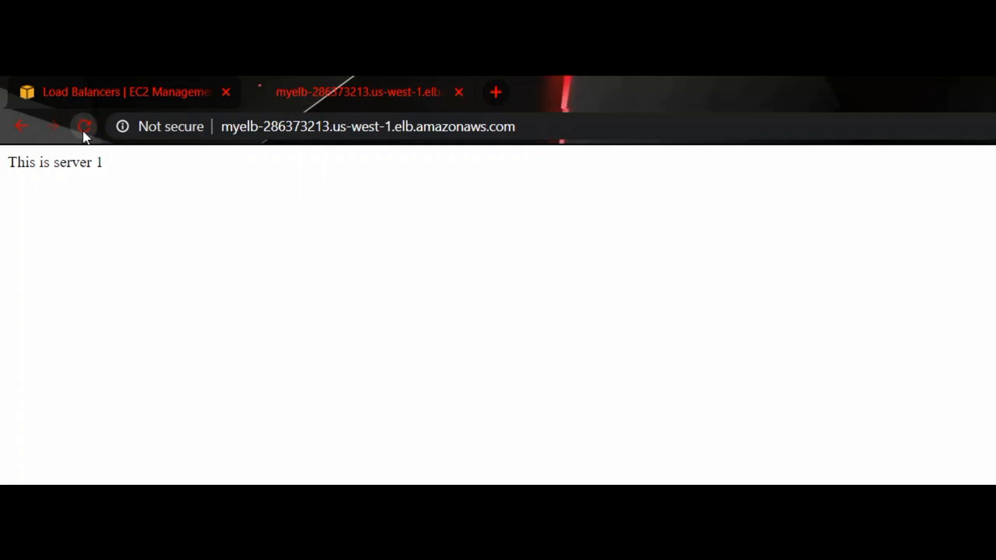
pyautogui.click(83, 129)
pyautogui.click(84, 127)
pyautogui.click(84, 127)
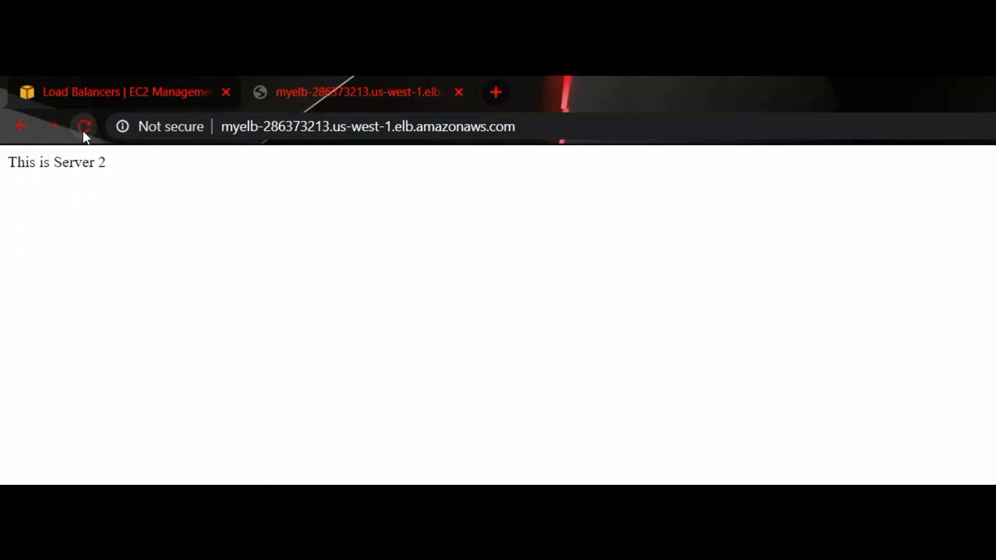
pyautogui.click(84, 130)
pyautogui.click(83, 129)
pyautogui.click(83, 129)
pyautogui.click(83, 130)
pyautogui.click(83, 129)
pyautogui.click(83, 130)
pyautogui.click(83, 130)
pyautogui.click(83, 130)
pyautogui.moveTo(16, 163); pyautogui.dragTo(173, 164)
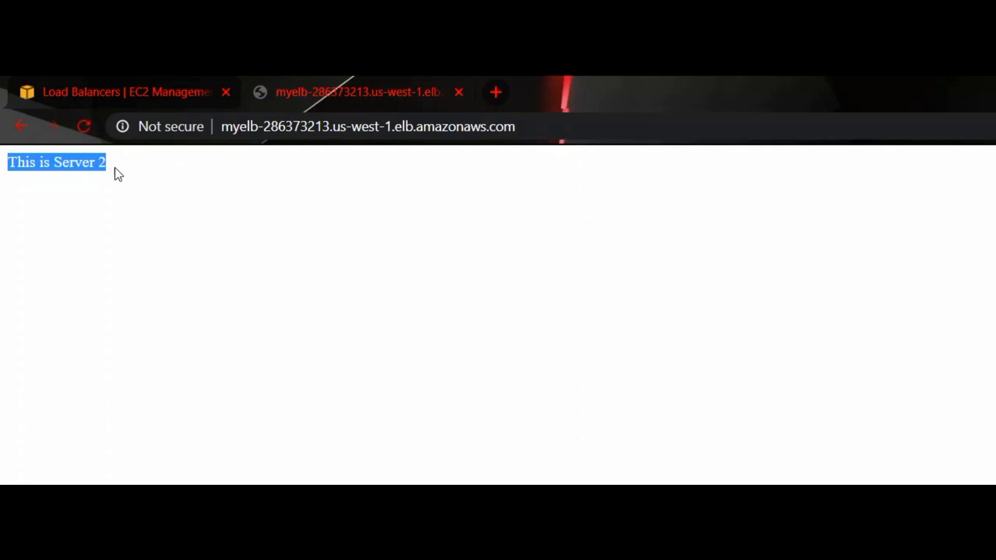
pyautogui.click(67, 164)
pyautogui.moveTo(5, 164); pyautogui.dragTo(148, 167)
pyautogui.click(85, 126)
pyautogui.click(84, 129)
pyautogui.click(84, 127)
pyautogui.click(84, 128)
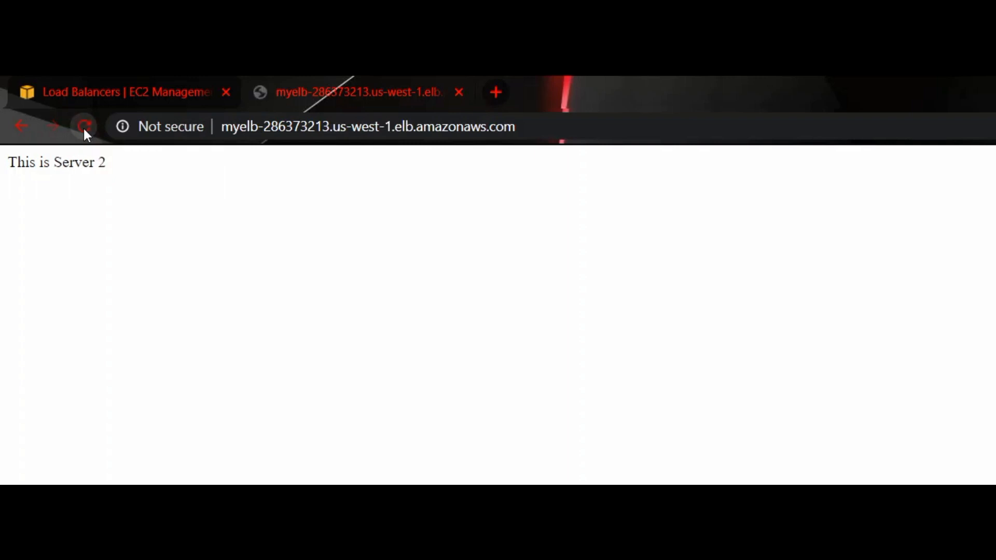